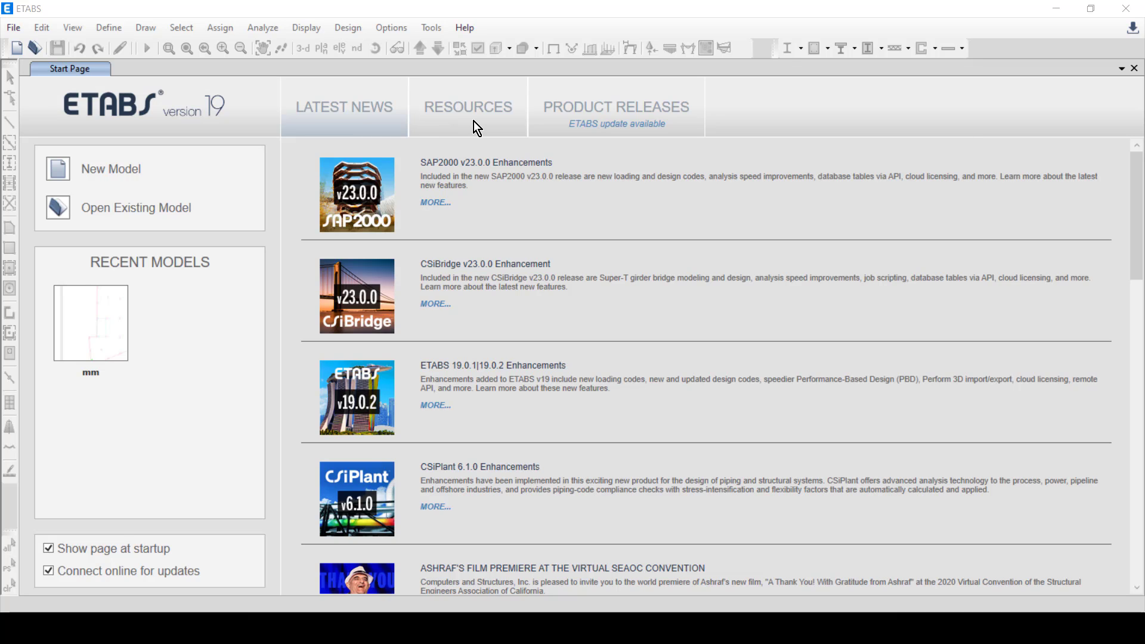
- Start a new model with built-in settings: Metric SI units, AISC14 sections, AISC 360-16 steel code and ACI 318-19 concrete code
{"action": "left_click", "coordinate": [17, 47]}
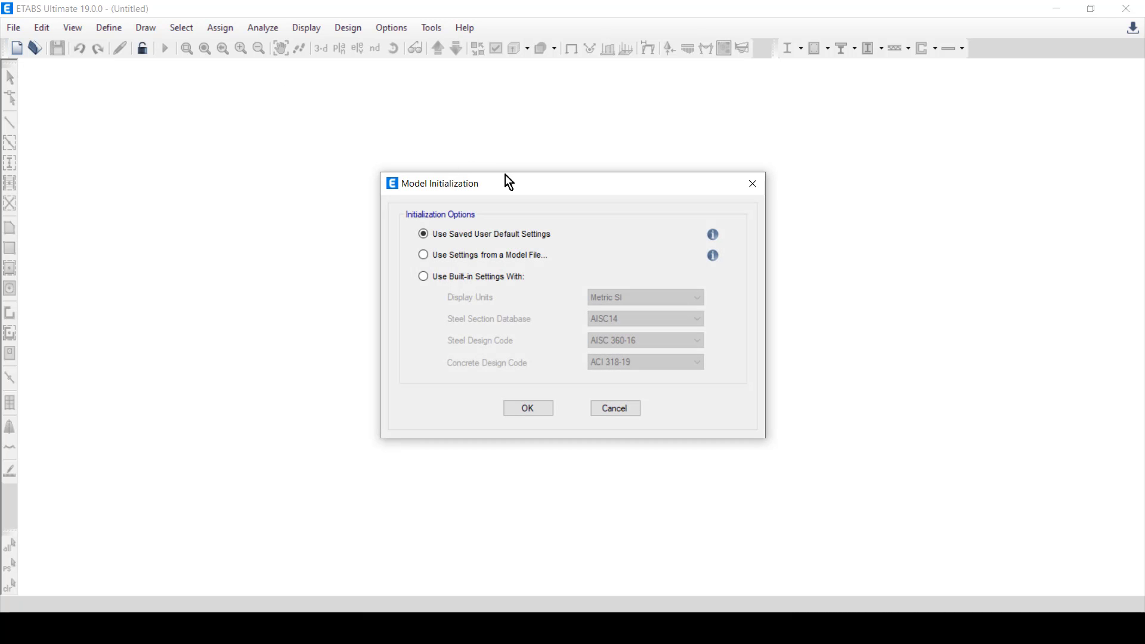
{"action": "left_click", "coordinate": [507, 276]}
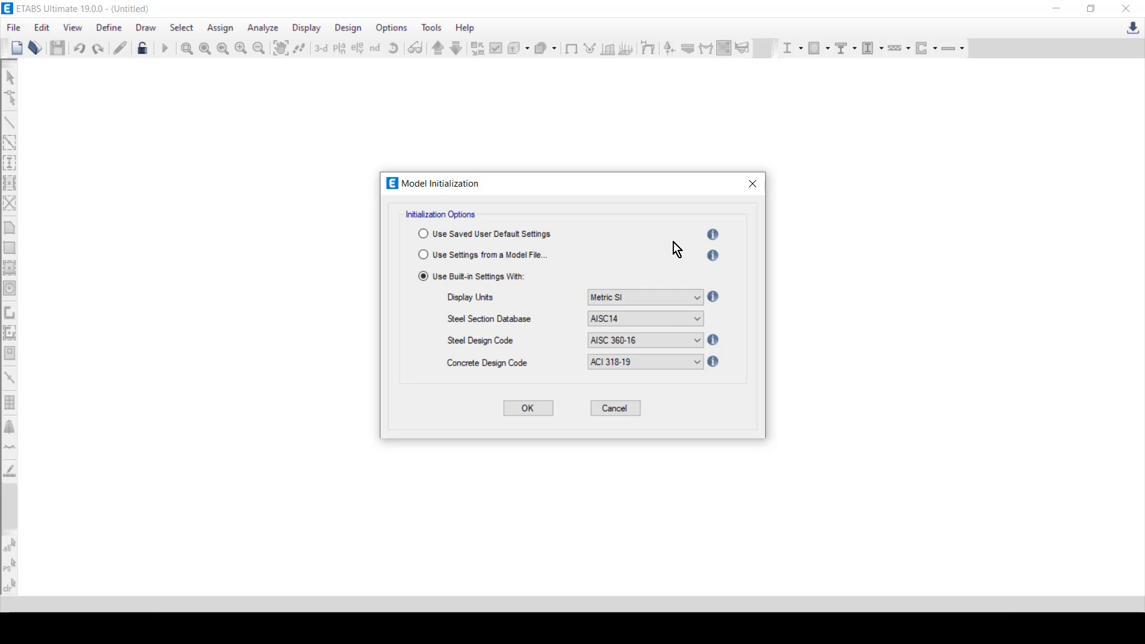
{"action": "left_click", "coordinate": [634, 299]}
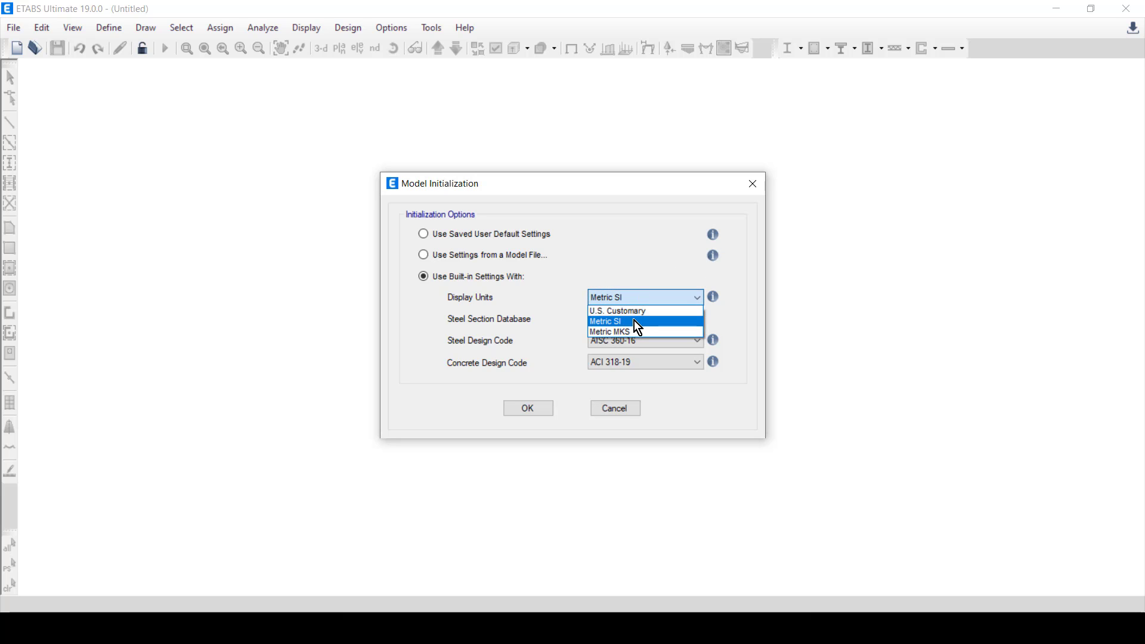
{"action": "left_click", "coordinate": [634, 320]}
{"action": "left_click", "coordinate": [620, 364]}
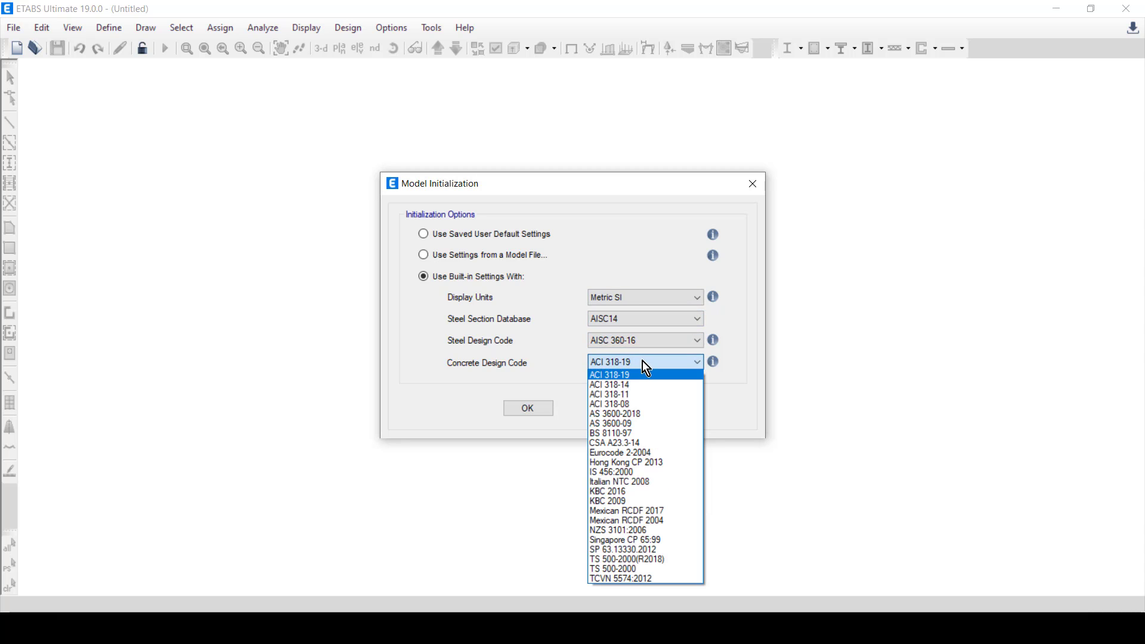
{"action": "left_click", "coordinate": [625, 370]}
{"action": "left_click", "coordinate": [628, 344]}
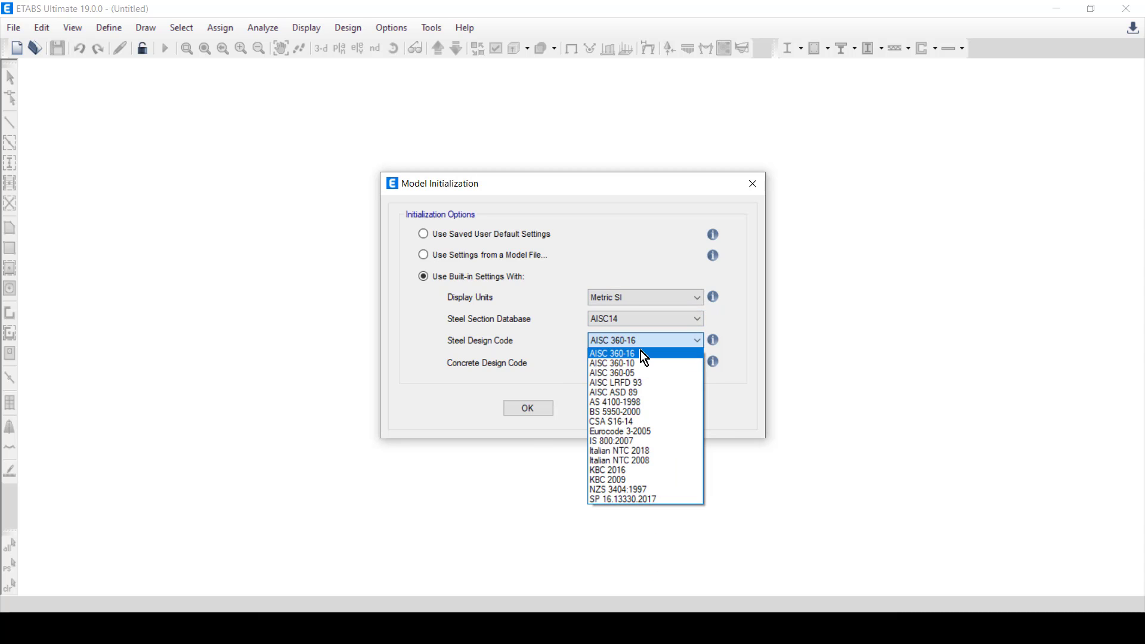
{"action": "left_click", "coordinate": [640, 353]}
{"action": "left_click", "coordinate": [529, 409]}
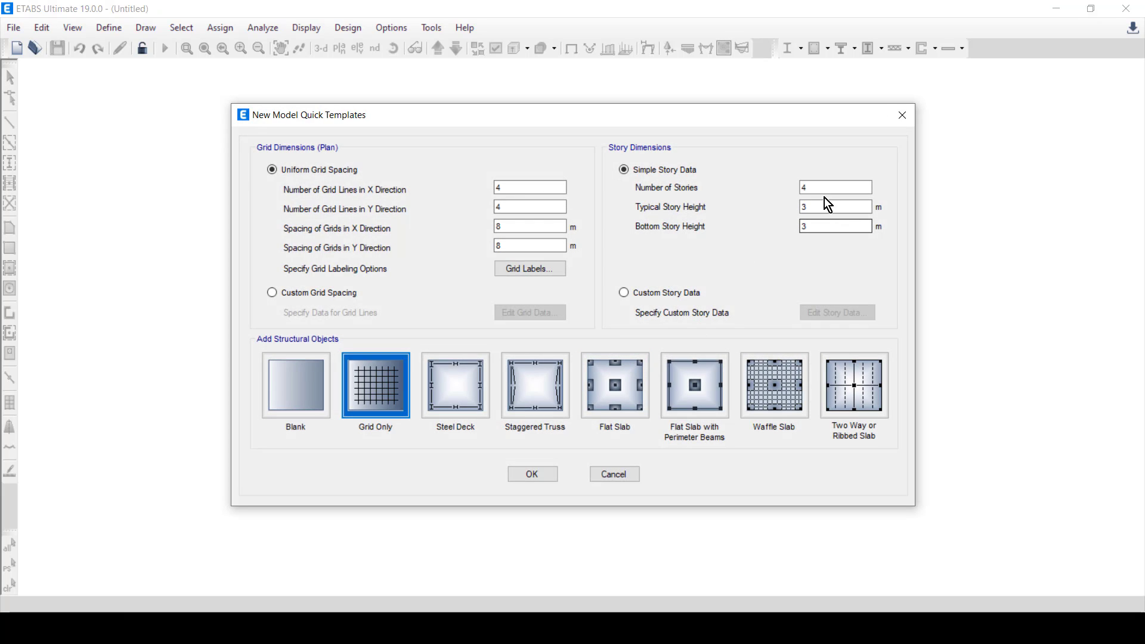
- Create the model from the Blank template with 5 stories, keeping typical and bottom story heights of 3 m
{"action": "left_click_drag", "start_coordinate": [815, 188], "coordinate": [776, 188]}
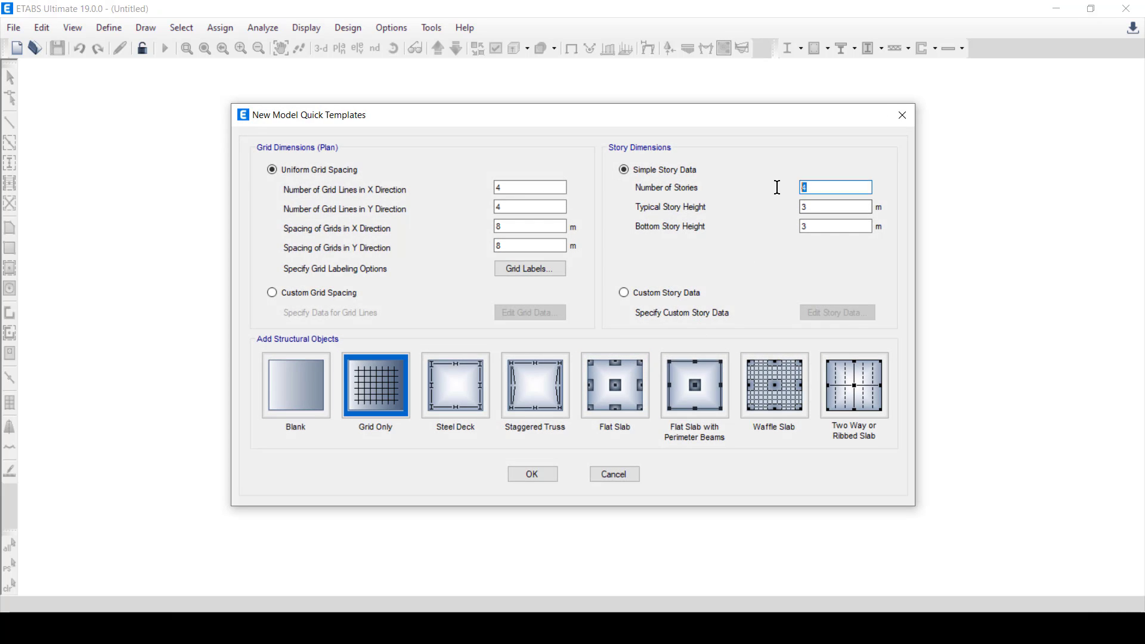
{"action": "type", "text": "5"}
{"action": "left_click_drag", "start_coordinate": [820, 206], "coordinate": [762, 211]}
{"action": "left_click", "coordinate": [809, 229]}
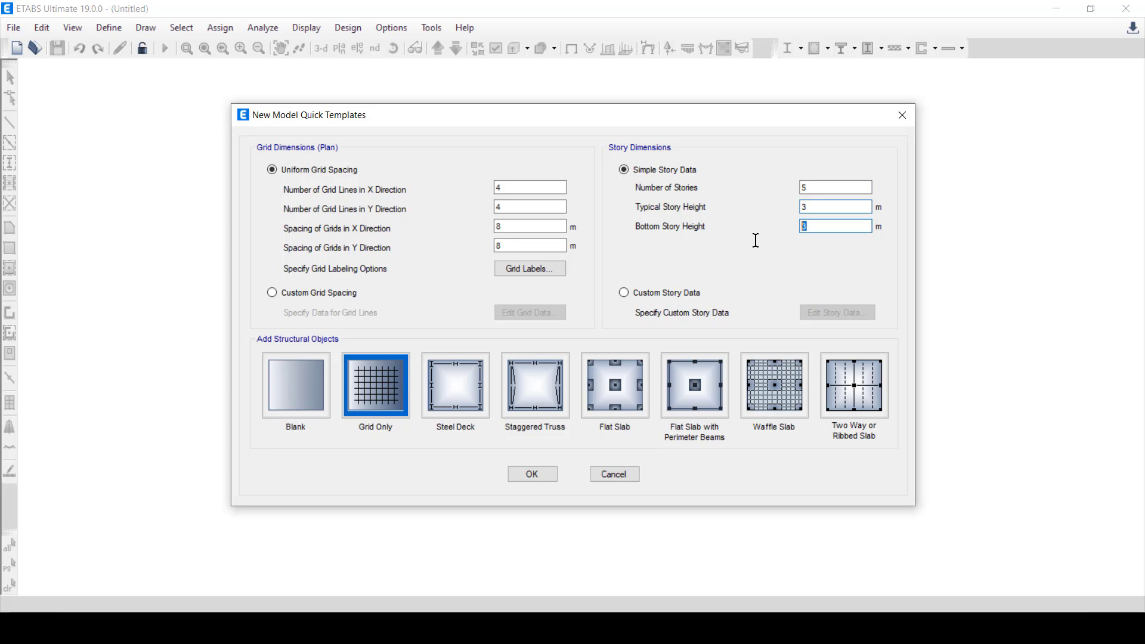
{"action": "left_click", "coordinate": [319, 409]}
{"action": "left_click", "coordinate": [543, 484]}
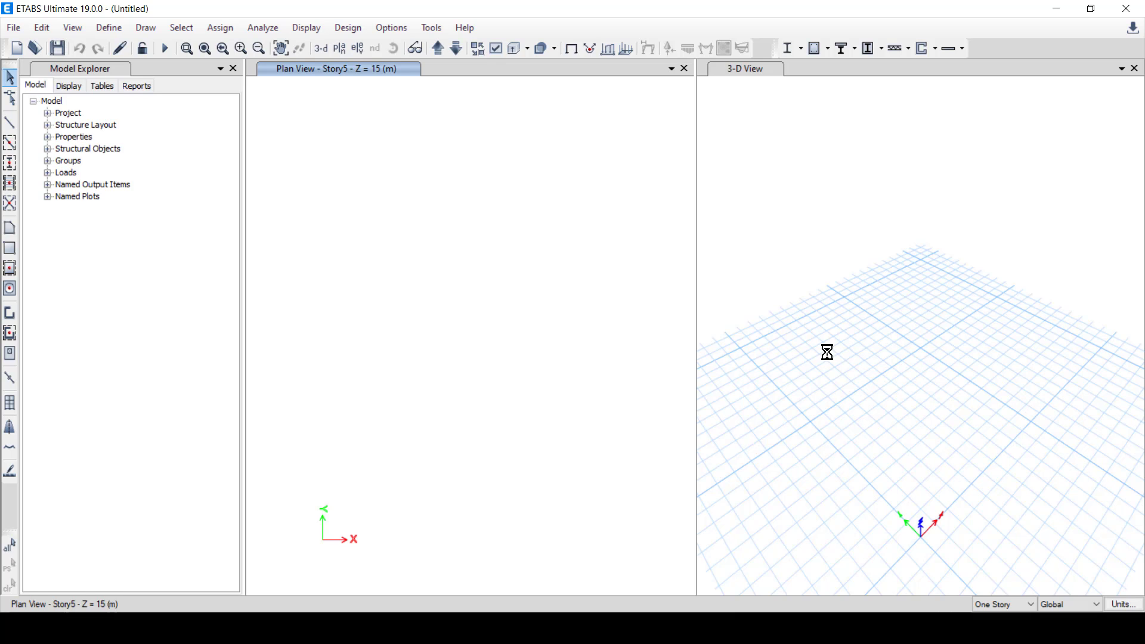
- Set the model's consistent units to m for length and tonf for force, keeping C for temperature
{"action": "left_click", "coordinate": [1123, 604]}
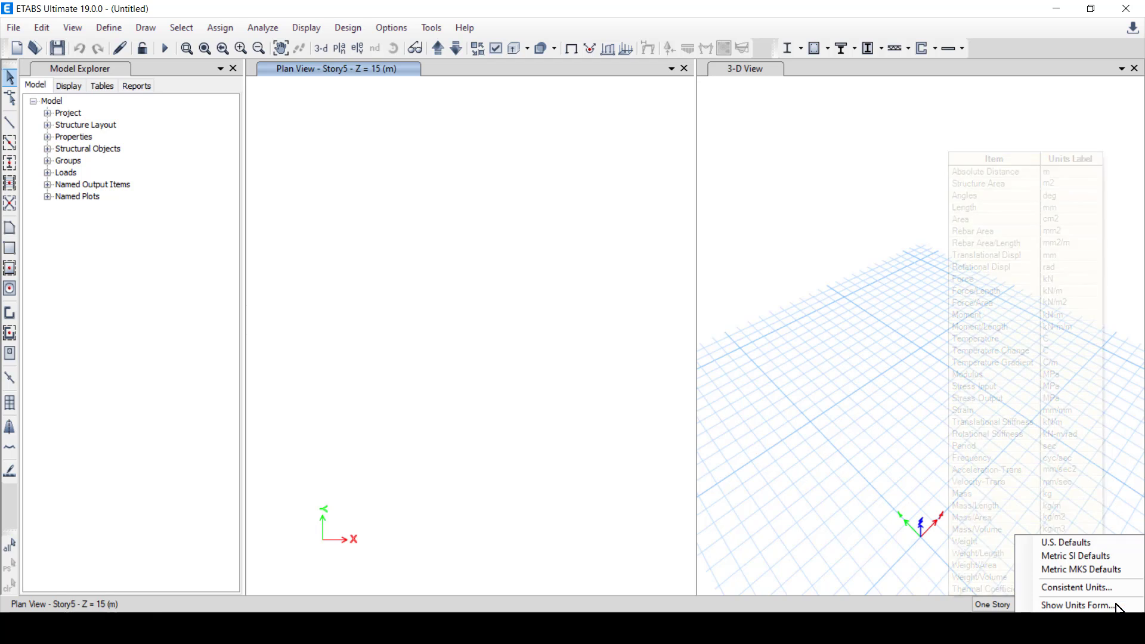
{"action": "left_click", "coordinate": [1075, 586]}
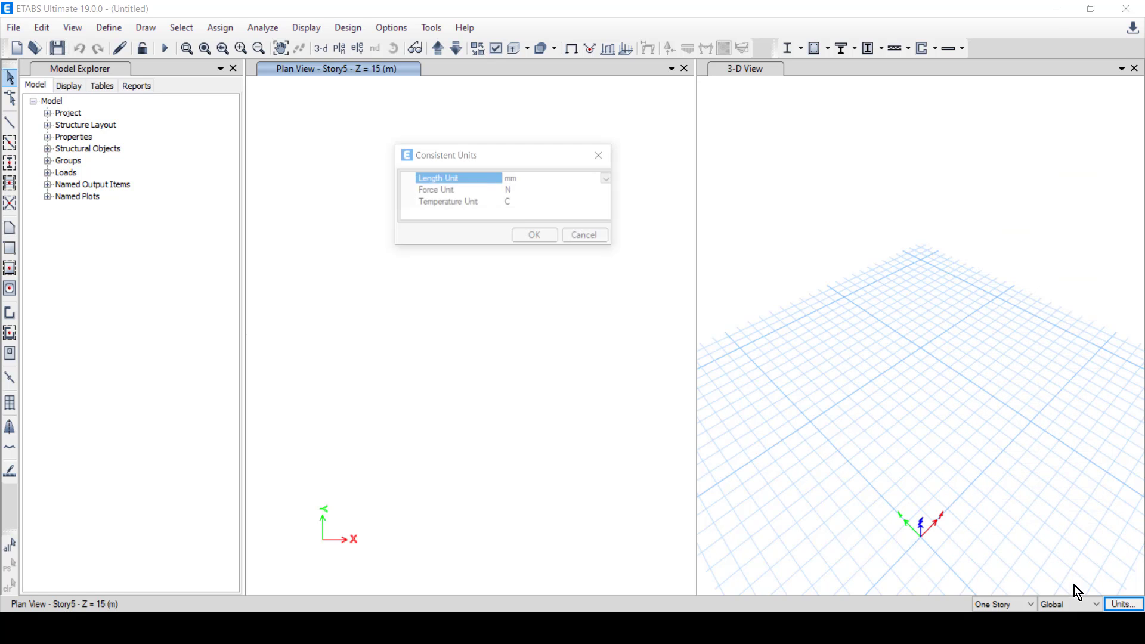
{"action": "left_click", "coordinate": [606, 179]}
{"action": "left_click", "coordinate": [516, 259]}
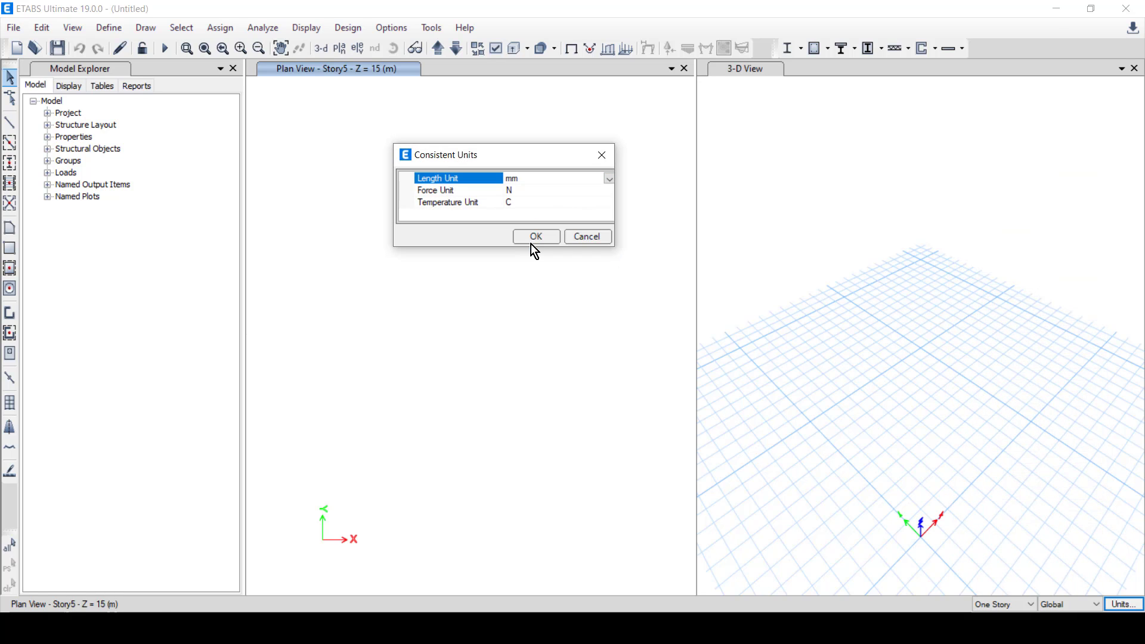
{"action": "left_click", "coordinate": [608, 190]}
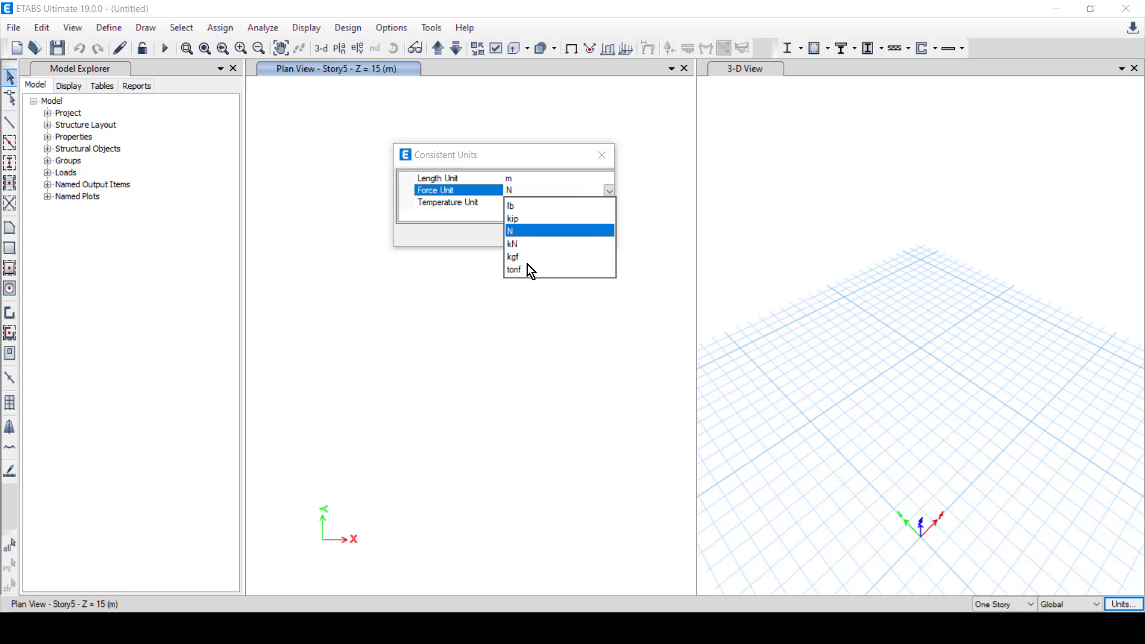
{"action": "left_click", "coordinate": [527, 264]}
{"action": "left_click", "coordinate": [536, 237]}
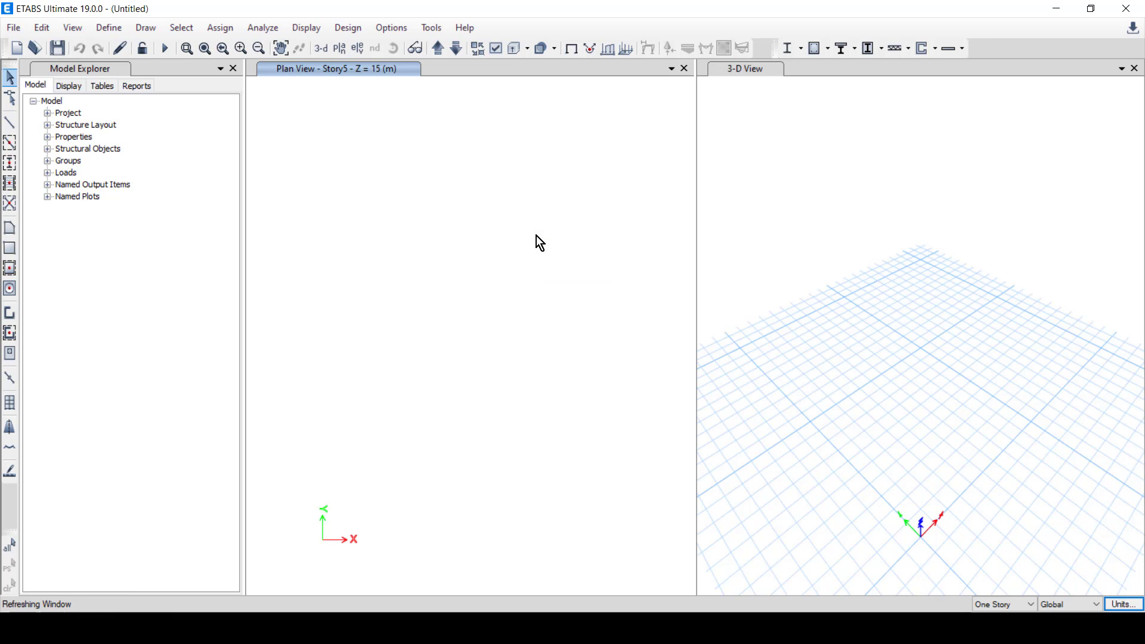
- Save the model as mmm in the v 2019 folder
{"action": "left_click", "coordinate": [62, 45]}
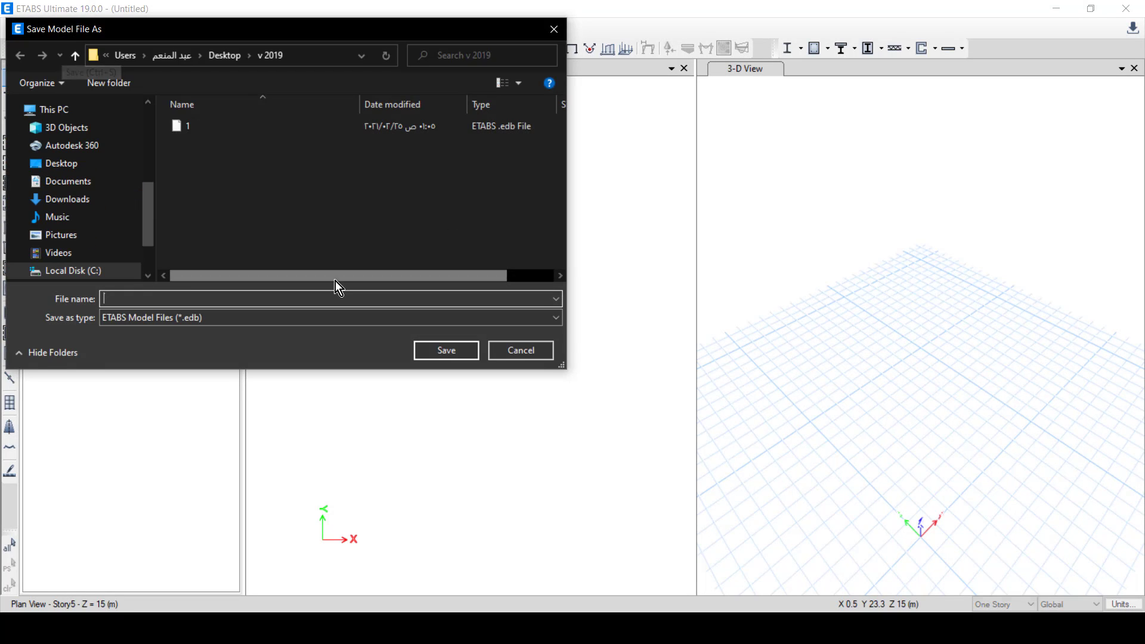
{"action": "type", "text": "mmm"}
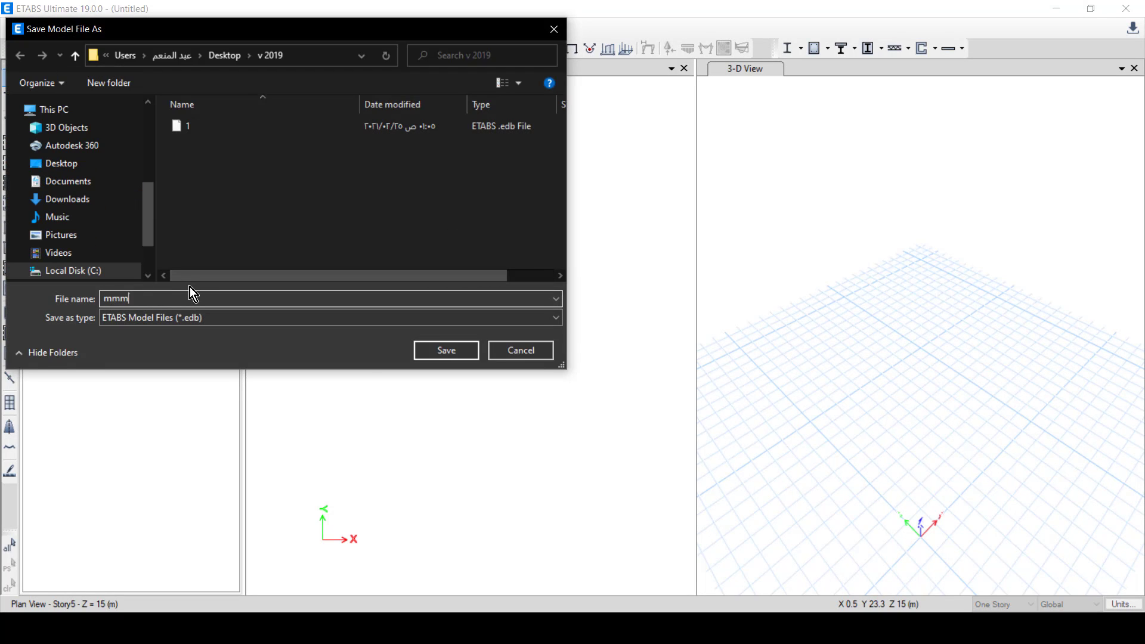
{"action": "left_click", "coordinate": [435, 350]}
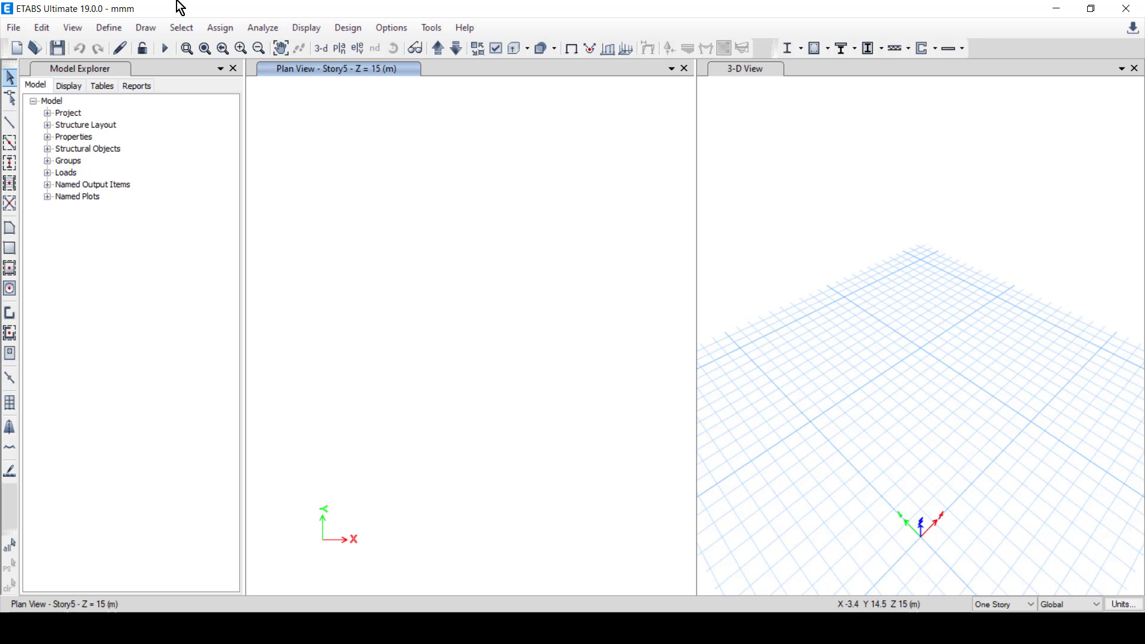
- Choose the DXF drawing a1 for import as an architectural plan
{"action": "left_click", "coordinate": [13, 30]}
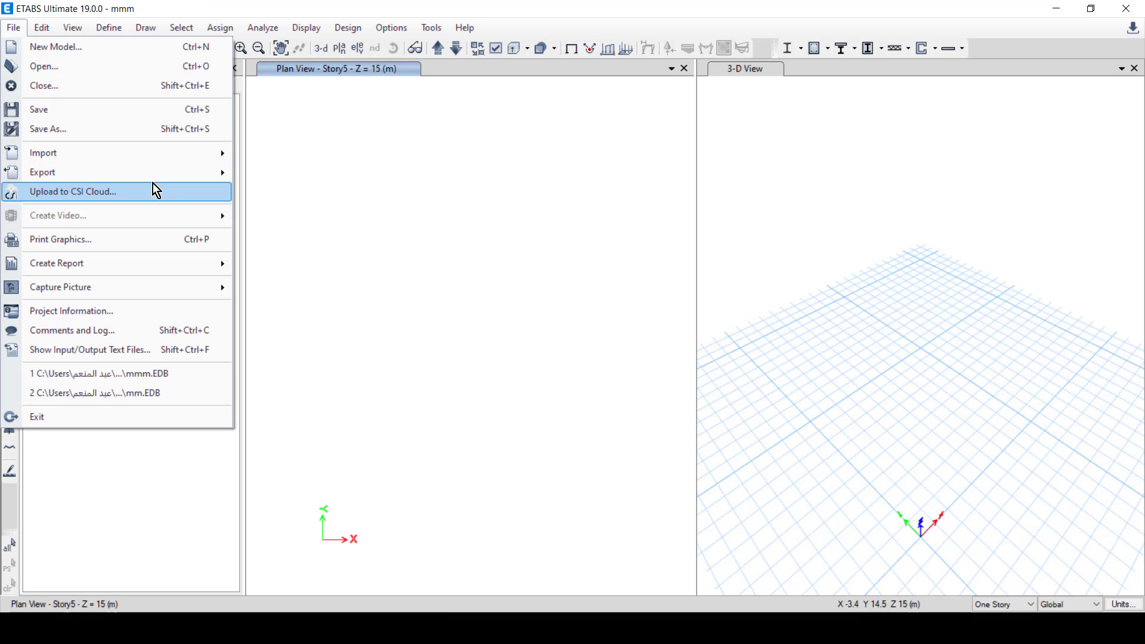
{"action": "mouse_move", "coordinate": [199, 158]}
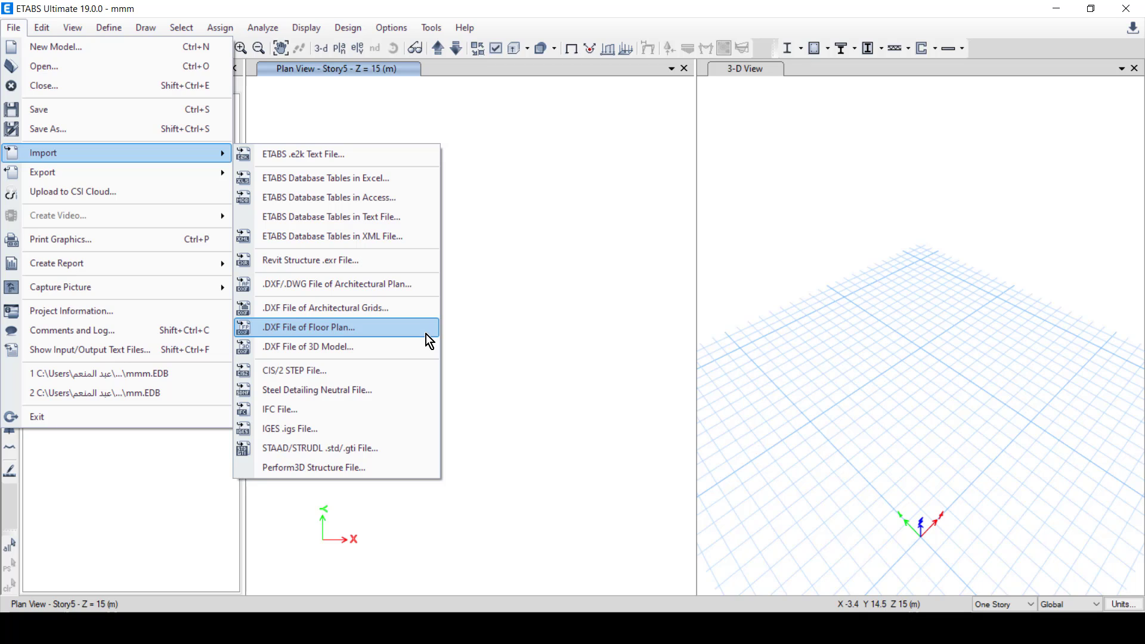
{"action": "left_click", "coordinate": [429, 291]}
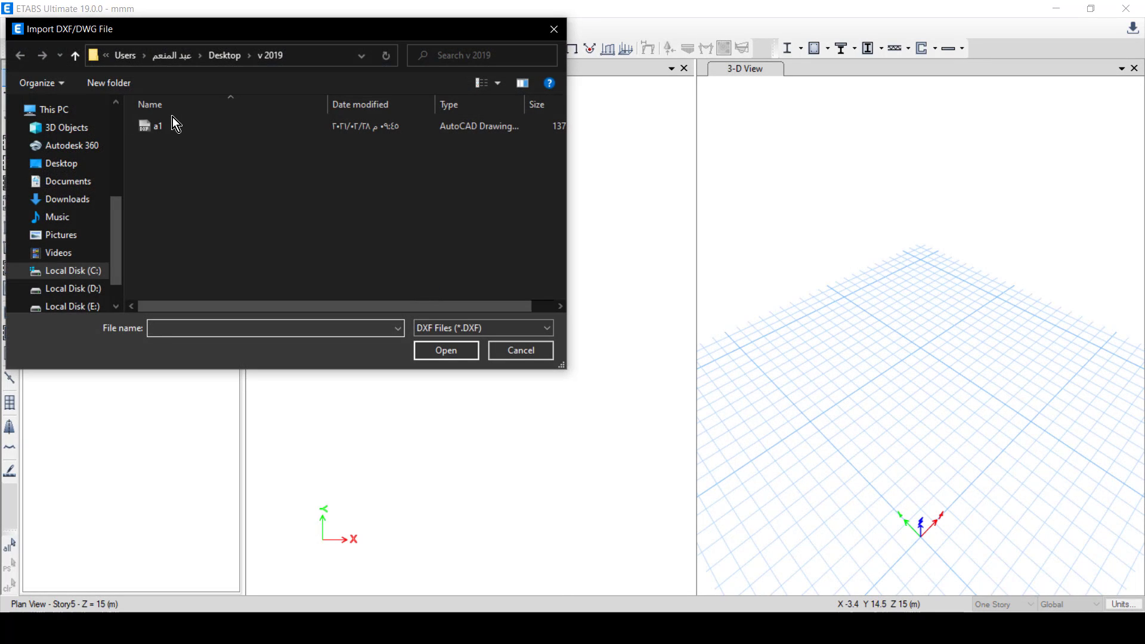
{"action": "left_click", "coordinate": [170, 128]}
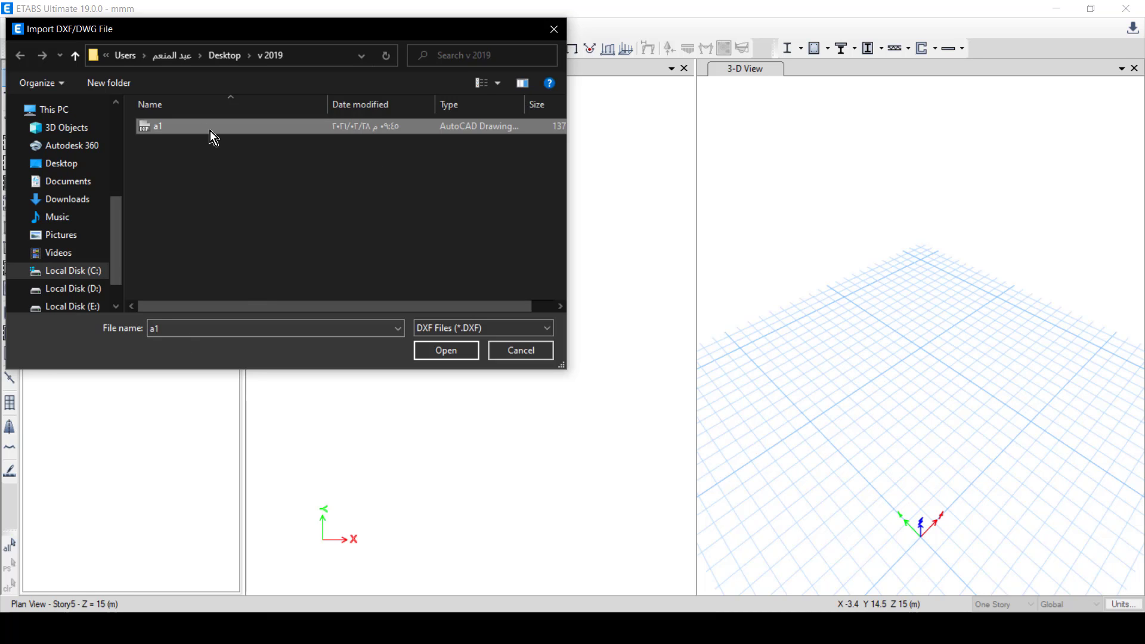
{"action": "left_click", "coordinate": [445, 351]}
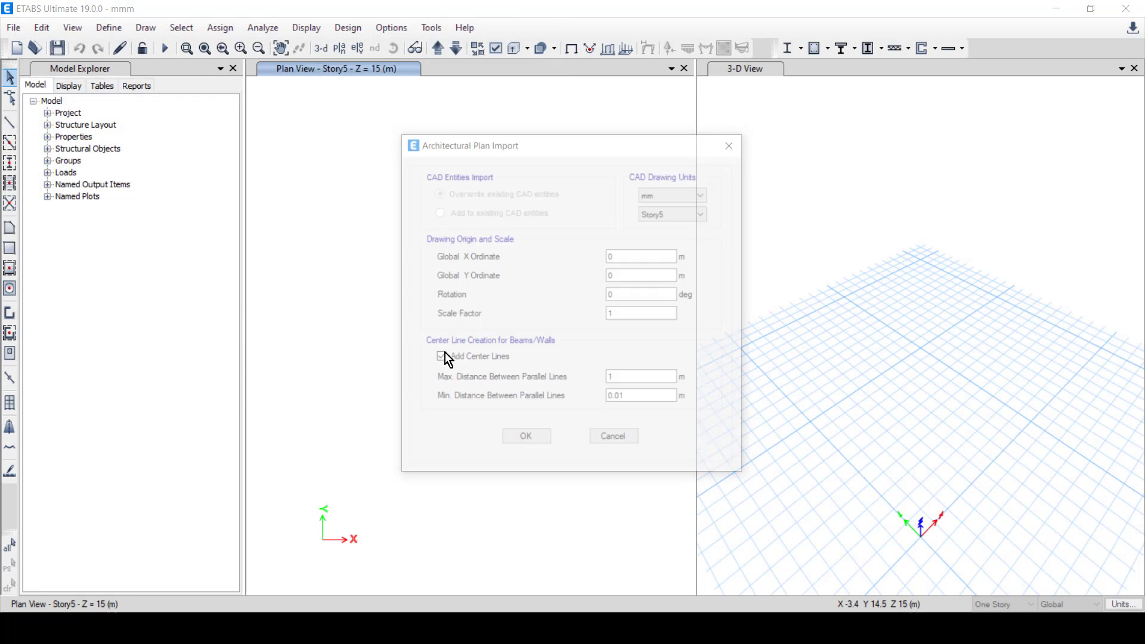
- Import the architectural plan onto Story1 with CAD drawing units of m, leaving origin, scale and center line settings at their defaults
{"action": "left_click", "coordinate": [677, 193]}
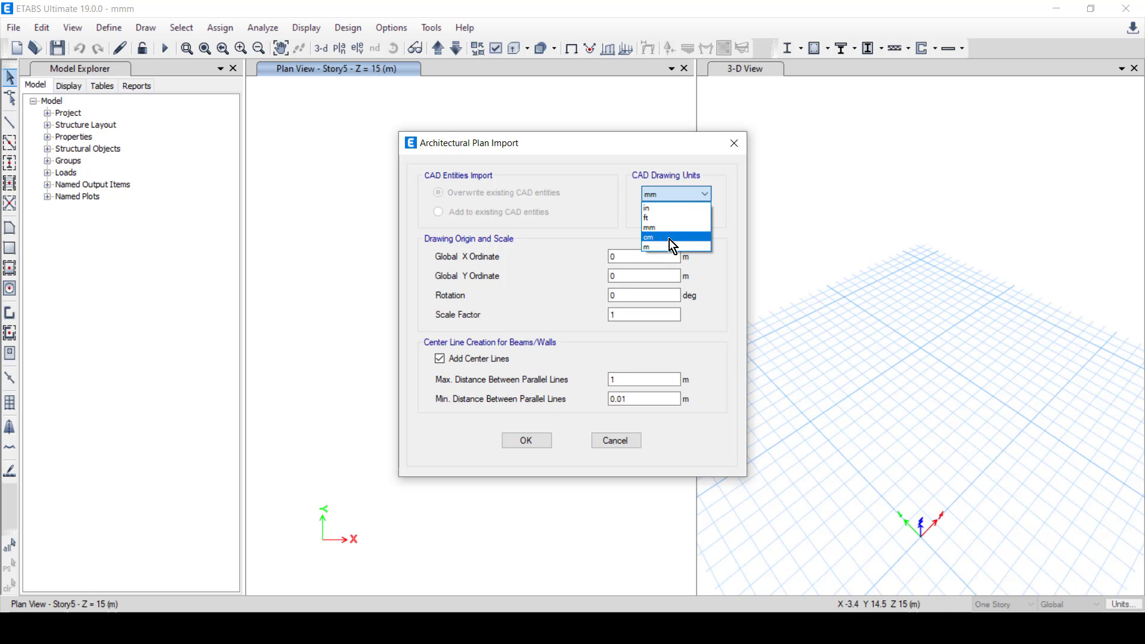
{"action": "left_click", "coordinate": [669, 238]}
{"action": "left_click", "coordinate": [692, 213]}
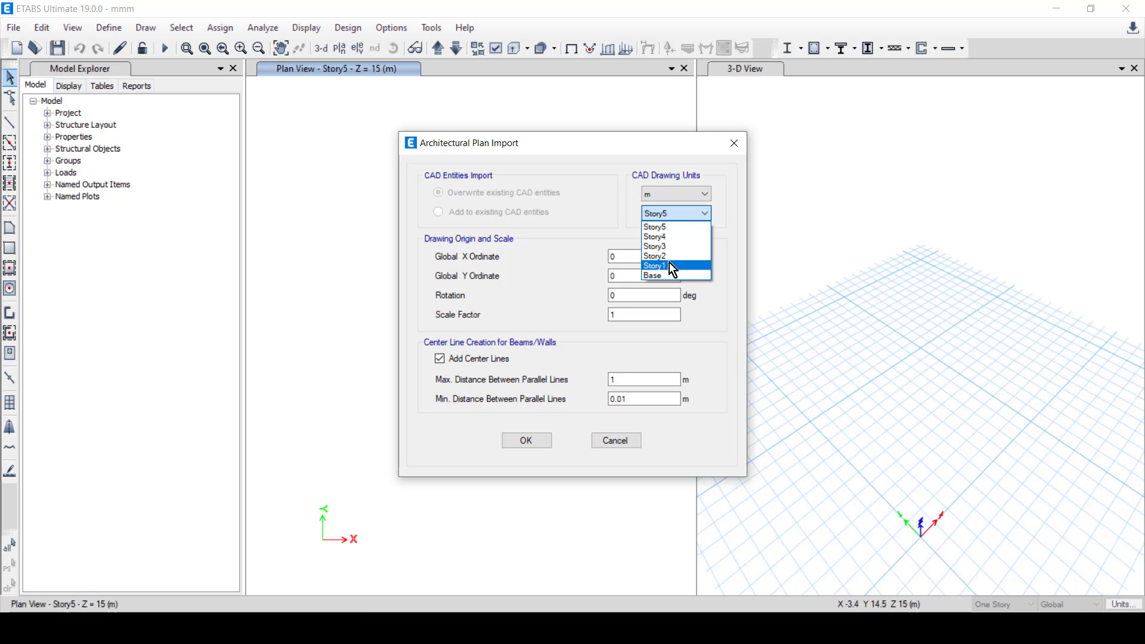
{"action": "left_click", "coordinate": [669, 264]}
{"action": "left_click", "coordinate": [524, 441]}
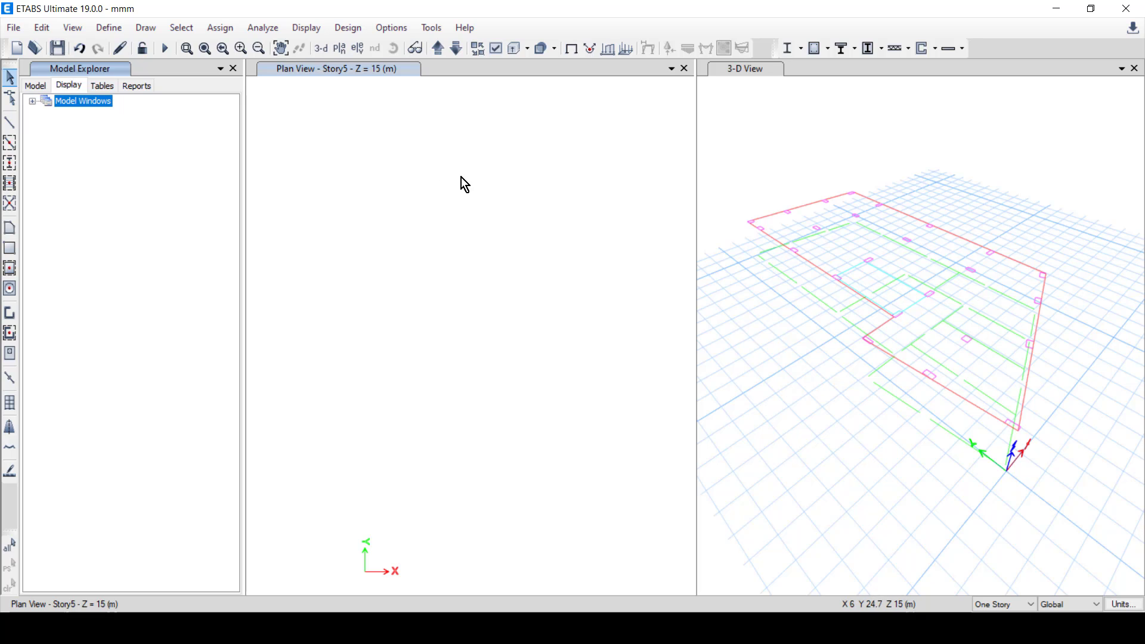
- Step the plan view down through the stories to Story1
{"action": "left_click", "coordinate": [374, 90]}
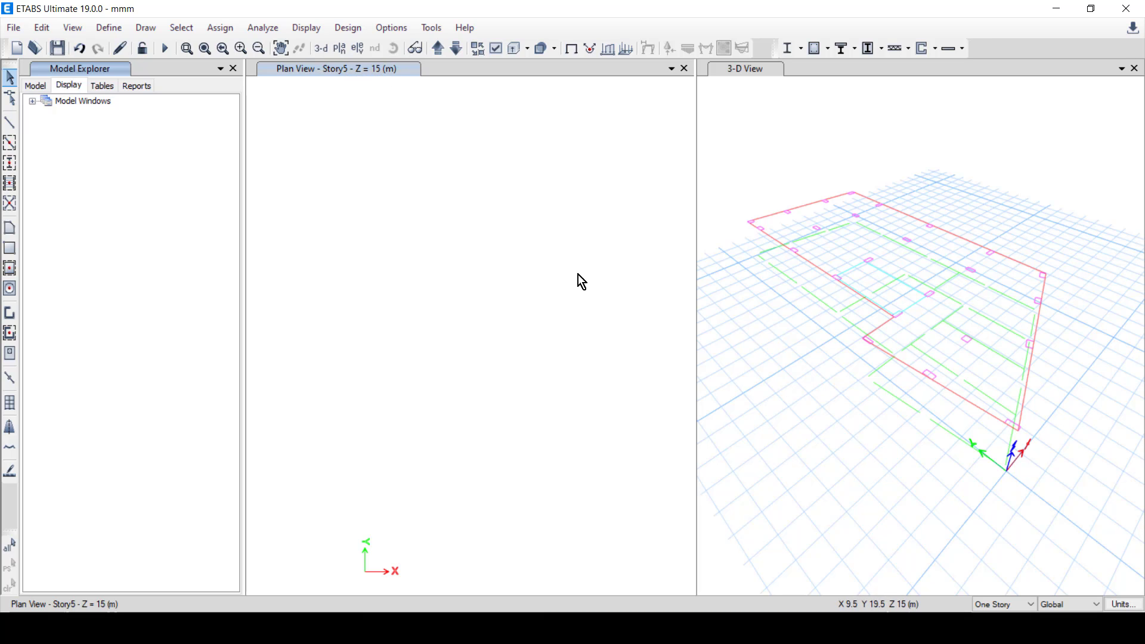
{"action": "left_click", "coordinate": [456, 46]}
{"action": "left_click", "coordinate": [456, 47]}
{"action": "left_click", "coordinate": [456, 46]}
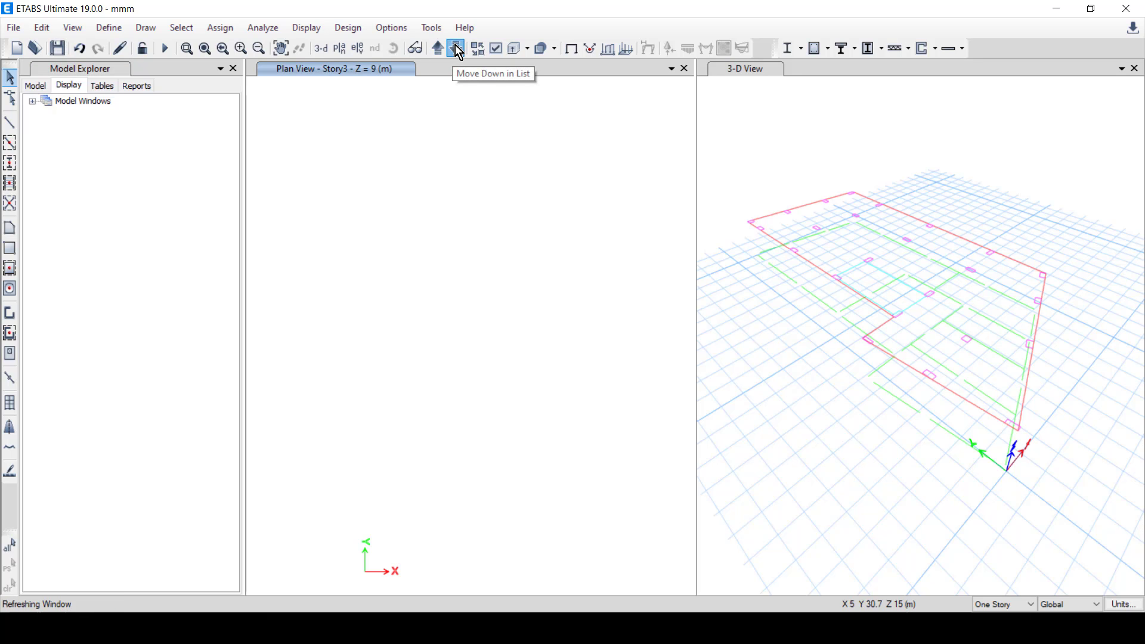
{"action": "left_click", "coordinate": [456, 47]}
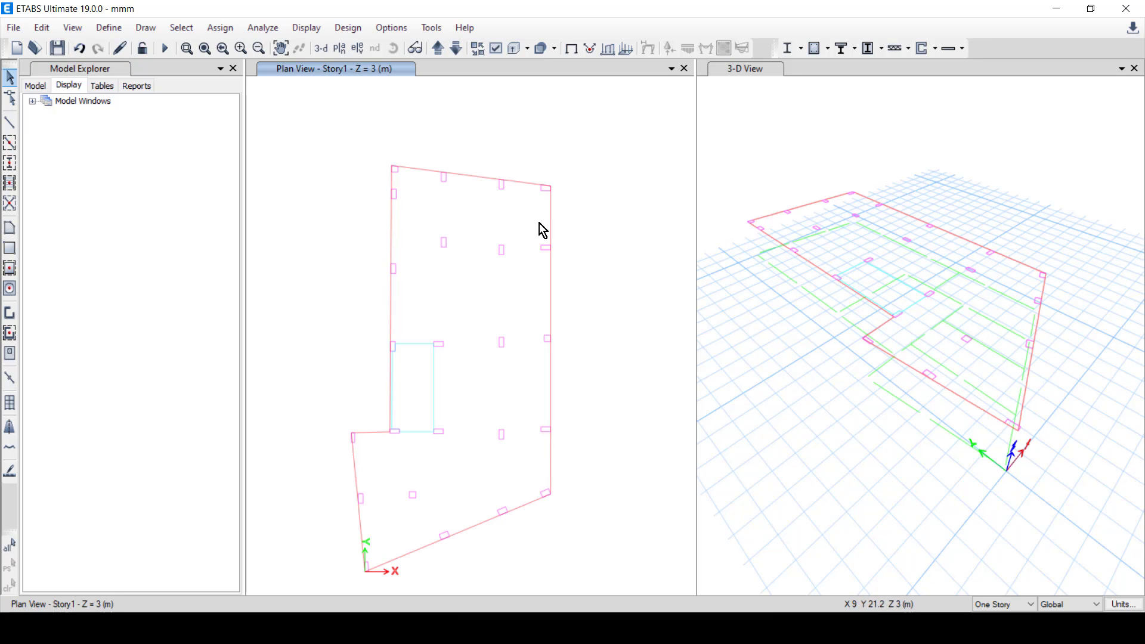
- Examine the imported slab outline, column rectangles and opening in the Story1 plan at close range
{"action": "scroll", "coordinate": [502, 256], "scroll_direction": "up", "scroll_amount": 5}
{"action": "scroll", "coordinate": [510, 241], "scroll_direction": "up", "scroll_amount": 1}
{"action": "scroll", "coordinate": [535, 211], "scroll_direction": "down", "scroll_amount": 3}
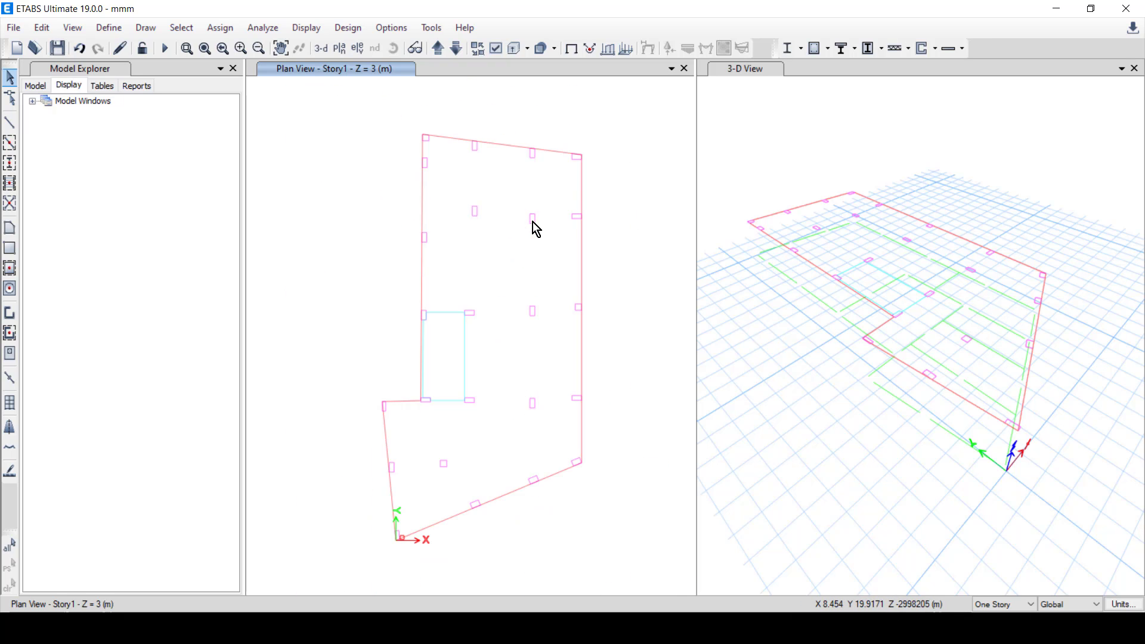
{"action": "scroll", "coordinate": [531, 219], "scroll_direction": "up", "scroll_amount": 2}
{"action": "scroll", "coordinate": [522, 192], "scroll_direction": "down", "scroll_amount": 1}
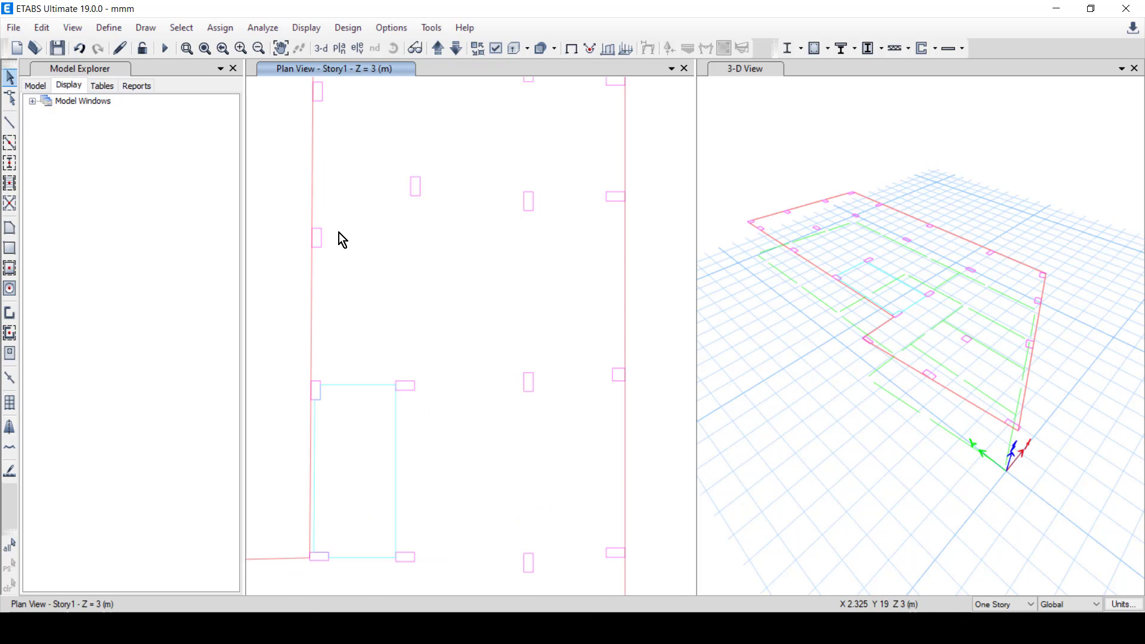
{"action": "scroll", "coordinate": [341, 385], "scroll_direction": "up", "scroll_amount": 2}
{"action": "scroll", "coordinate": [343, 385], "scroll_direction": "up", "scroll_amount": 2}
{"action": "scroll", "coordinate": [384, 367], "scroll_direction": "down", "scroll_amount": 4}
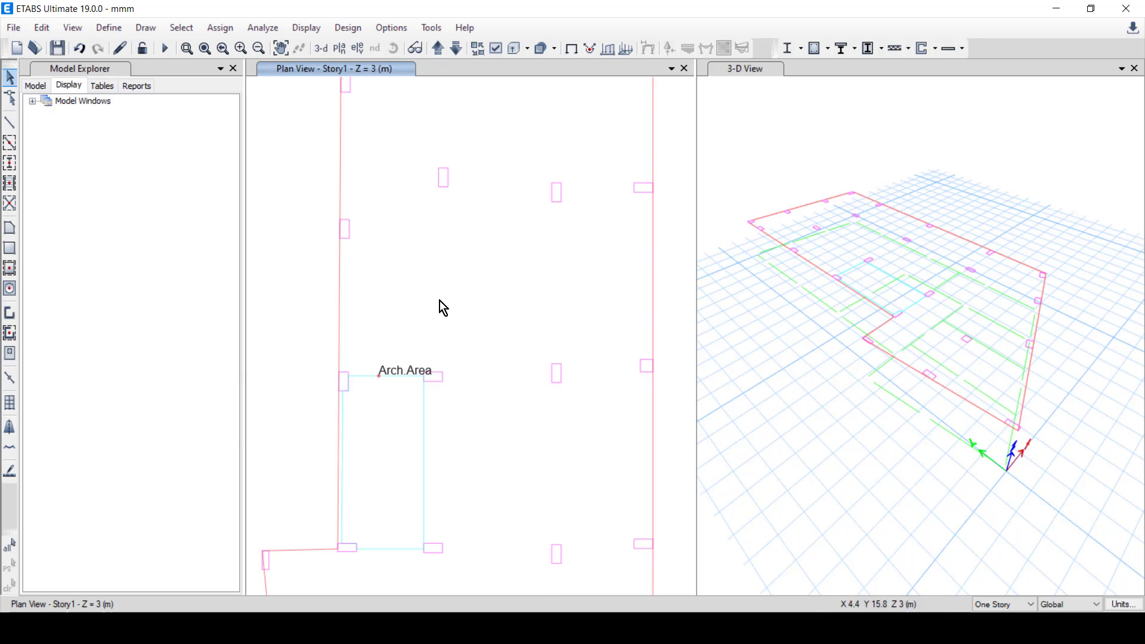
{"action": "scroll", "coordinate": [435, 357], "scroll_direction": "down", "scroll_amount": 3}
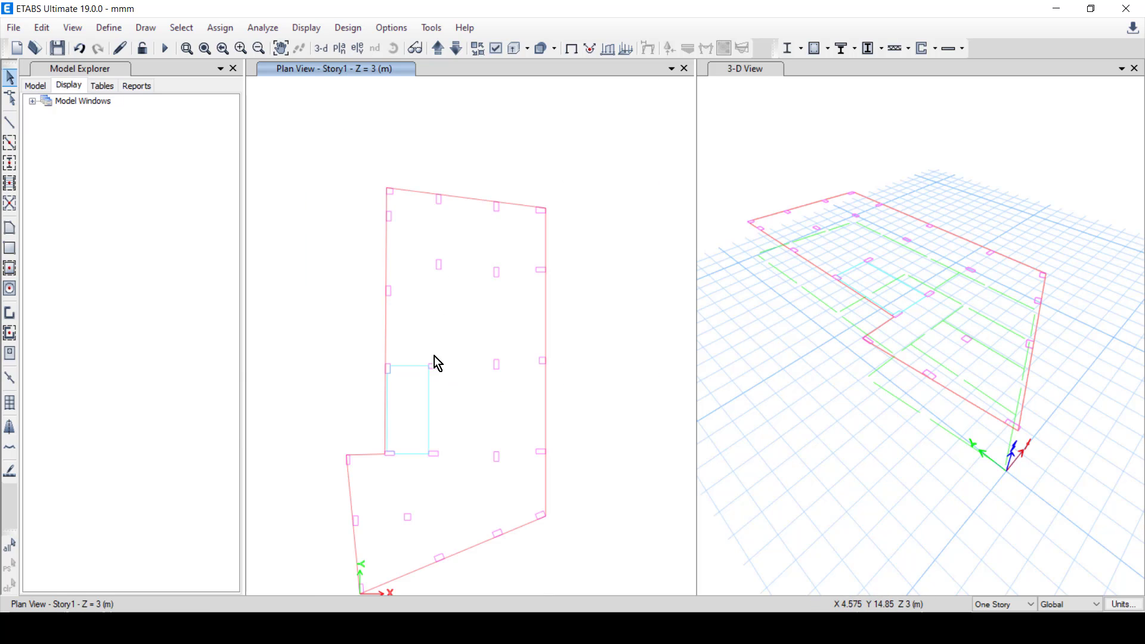
{"action": "scroll", "coordinate": [447, 218], "scroll_direction": "up", "scroll_amount": 4}
{"action": "scroll", "coordinate": [448, 220], "scroll_direction": "down", "scroll_amount": 4}
{"action": "scroll", "coordinate": [478, 333], "scroll_direction": "up", "scroll_amount": 2}
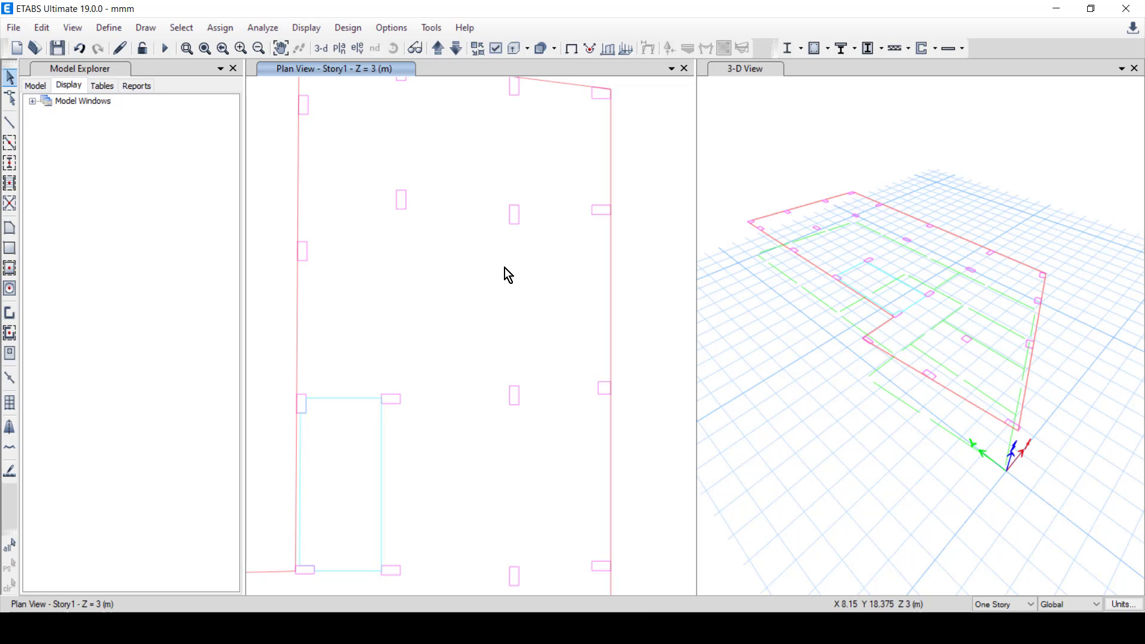
- Switch the plan view to the Base level and look over the imported lines there
{"action": "left_click", "coordinate": [455, 49]}
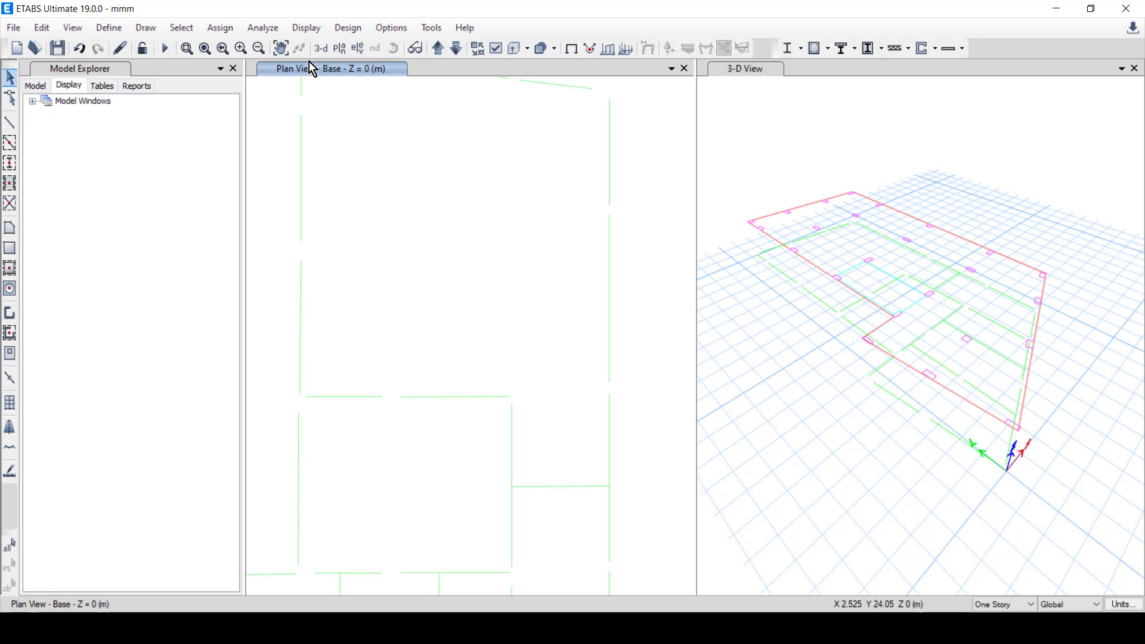
{"action": "scroll", "coordinate": [527, 284], "scroll_direction": "down", "scroll_amount": 2}
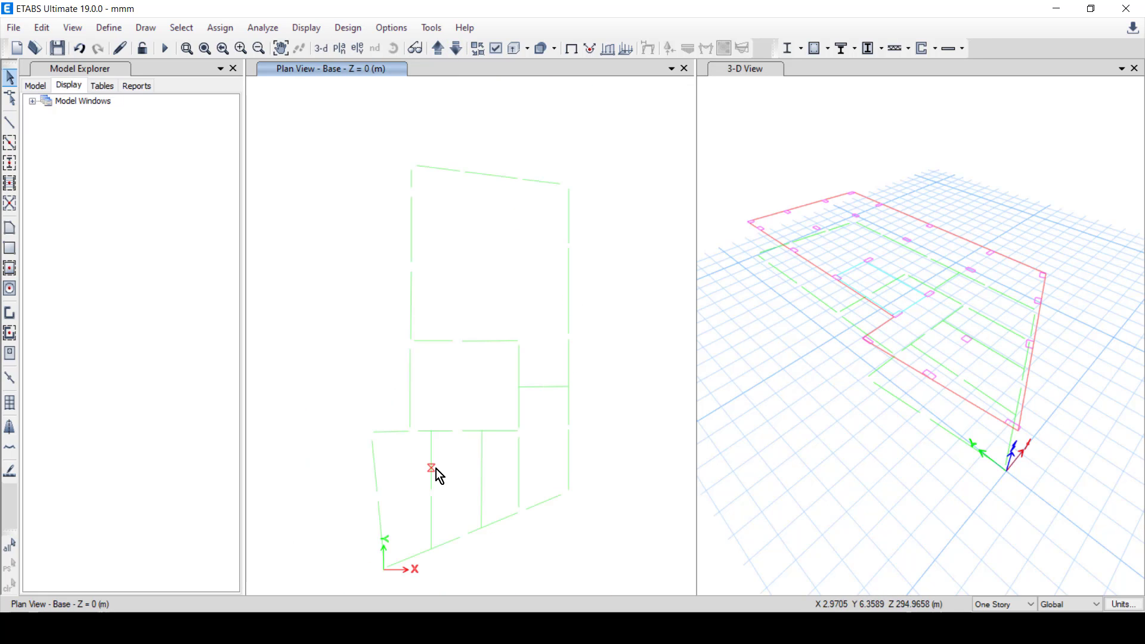
- Return the plan view to Story1 and expand the 3-D view's architectural layers in the model display tree
{"action": "scroll", "coordinate": [436, 469], "scroll_direction": "up", "scroll_amount": 2}
{"action": "scroll", "coordinate": [479, 383], "scroll_direction": "down", "scroll_amount": 2}
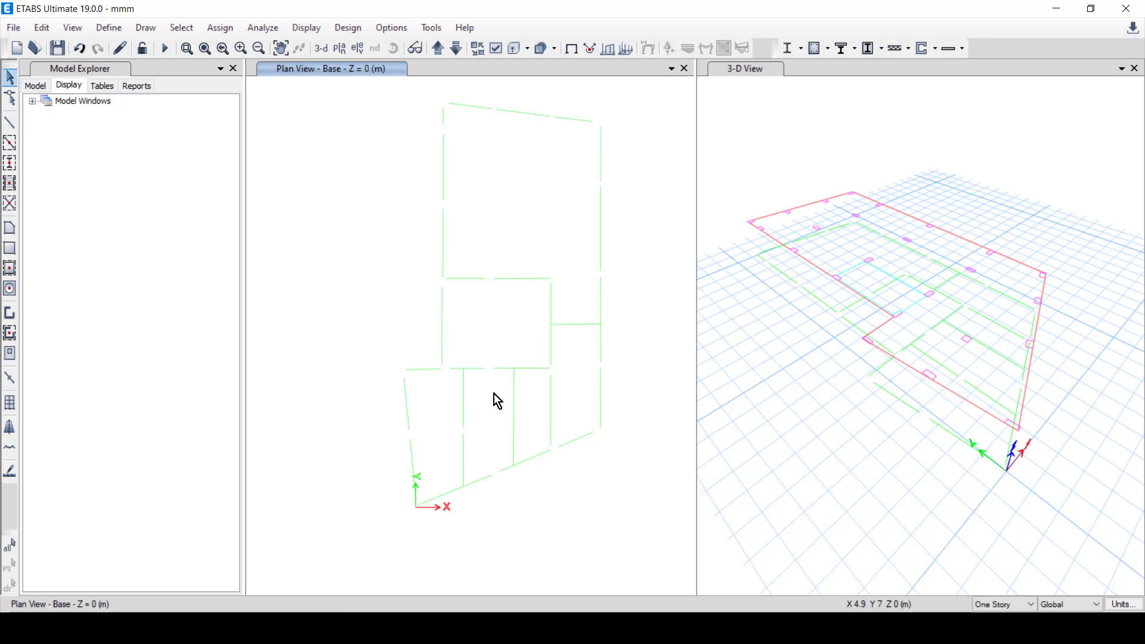
{"action": "left_click", "coordinate": [438, 49]}
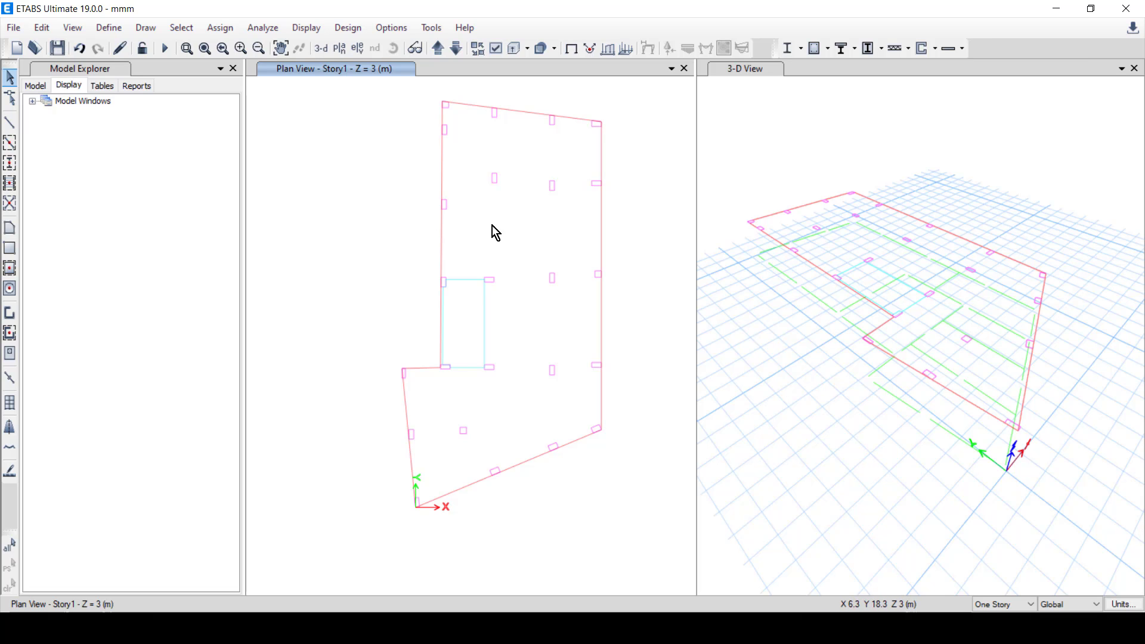
{"action": "double_click", "coordinate": [44, 104]}
{"action": "left_click", "coordinate": [46, 126]}
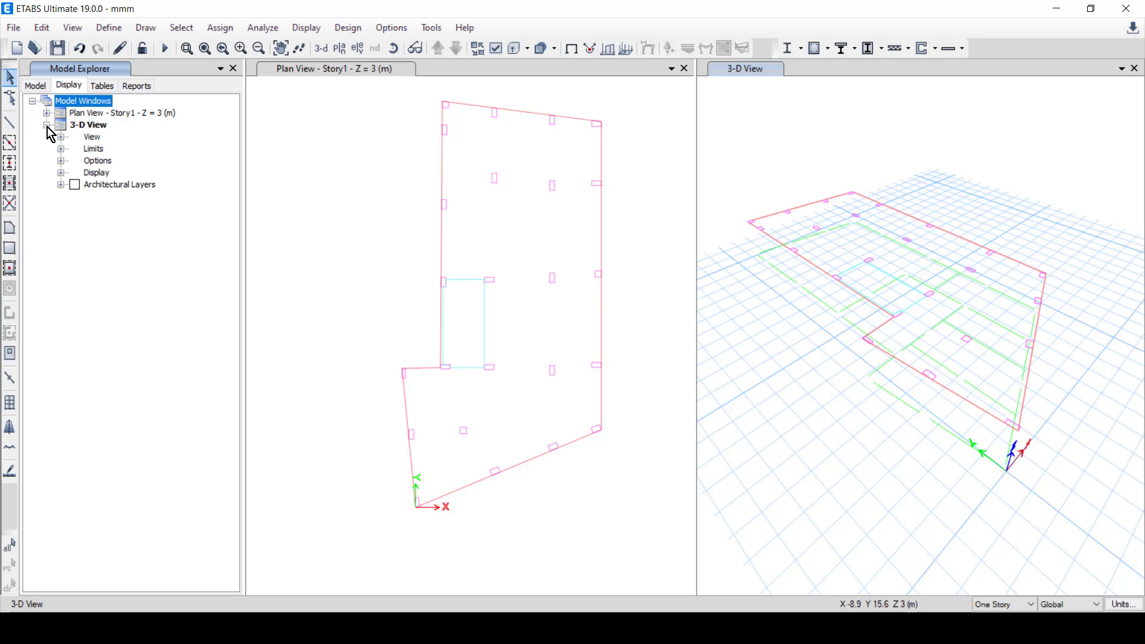
{"action": "left_click", "coordinate": [60, 185]}
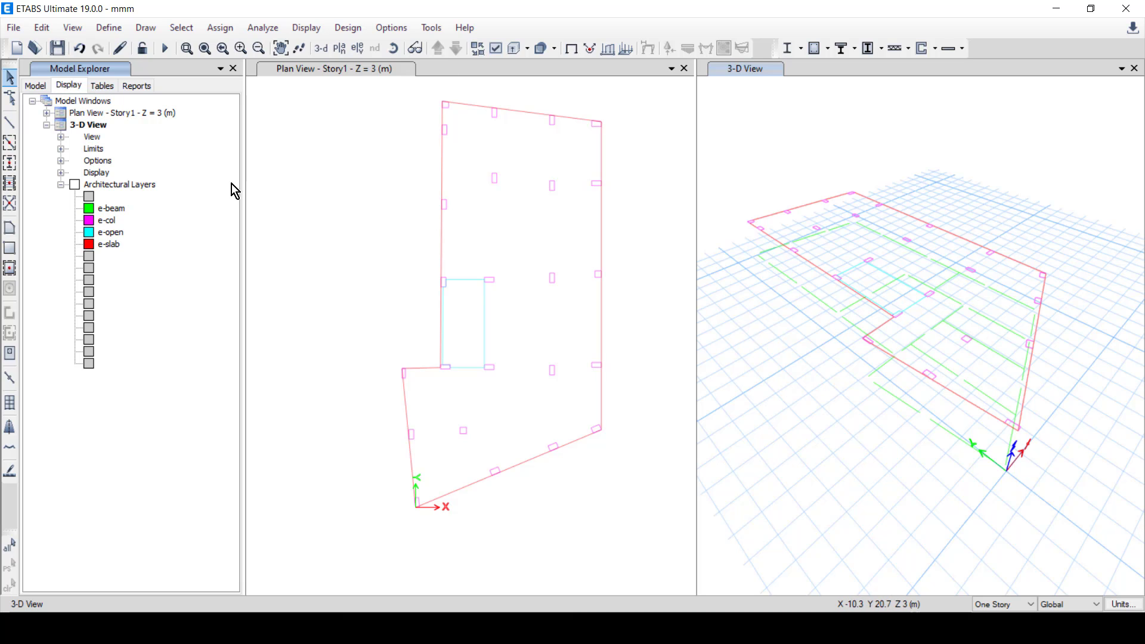
- Create columns with the ConcCol section from the imported e-col architectural layer
{"action": "left_click", "coordinate": [9, 163]}
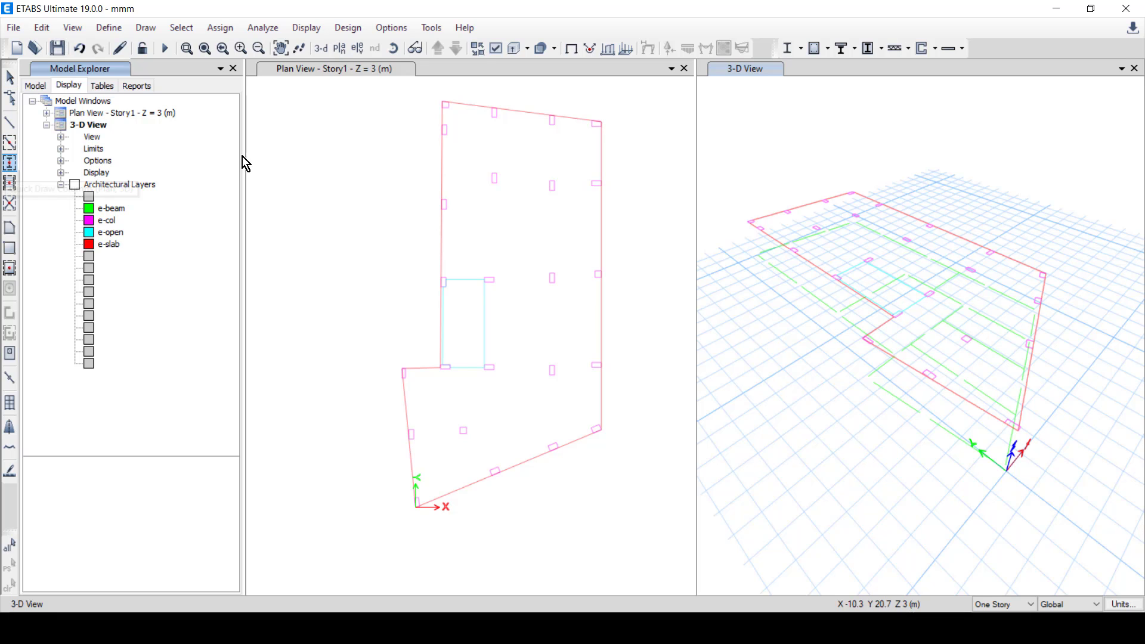
{"action": "left_click", "coordinate": [206, 495]}
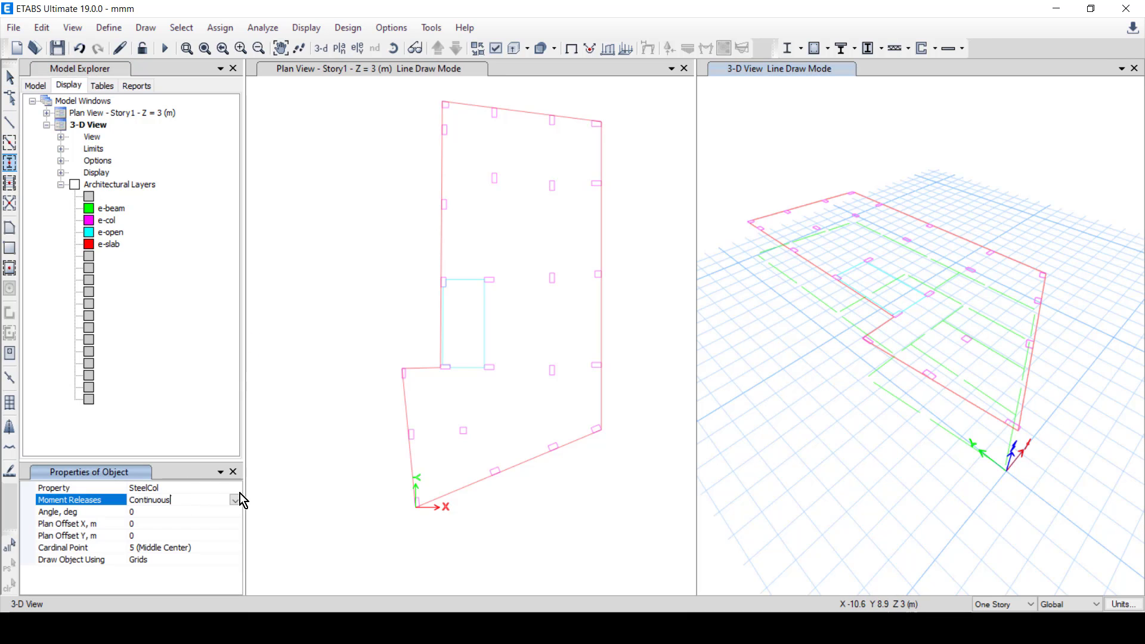
{"action": "left_click", "coordinate": [237, 487]}
{"action": "left_click", "coordinate": [237, 487]}
{"action": "left_click", "coordinate": [156, 513]}
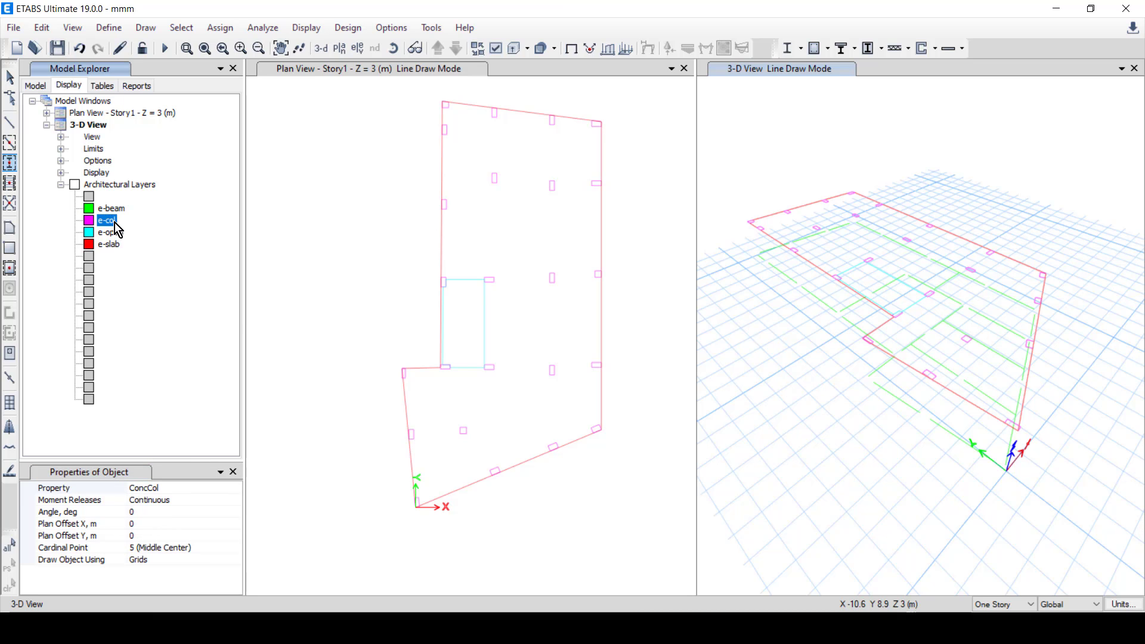
{"action": "right_click", "coordinate": [115, 223]}
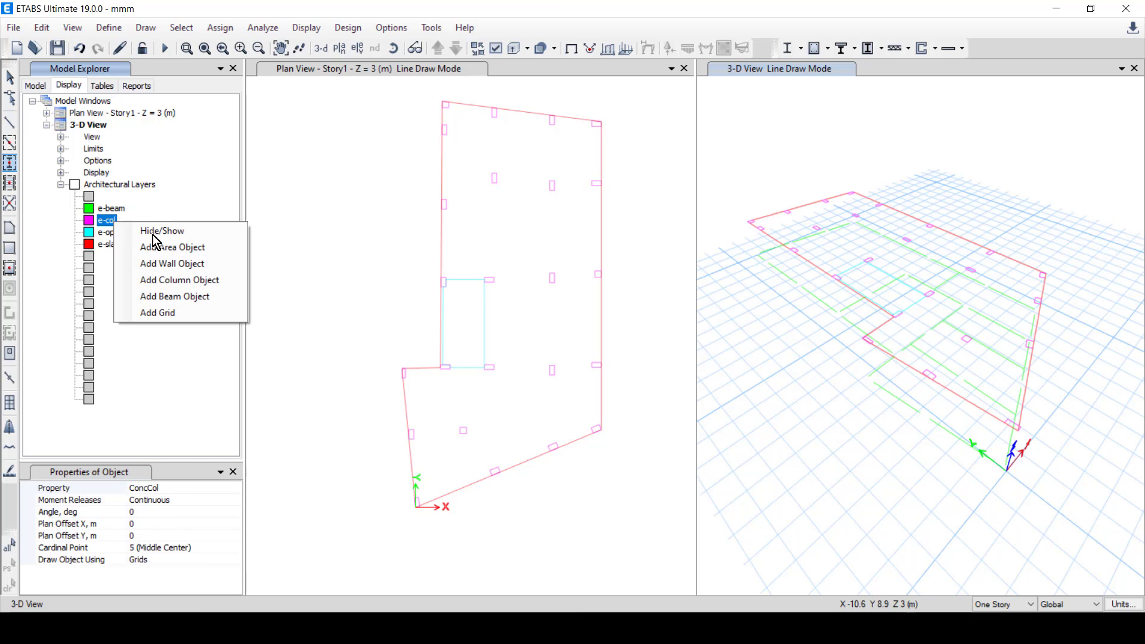
{"action": "left_click", "coordinate": [194, 288]}
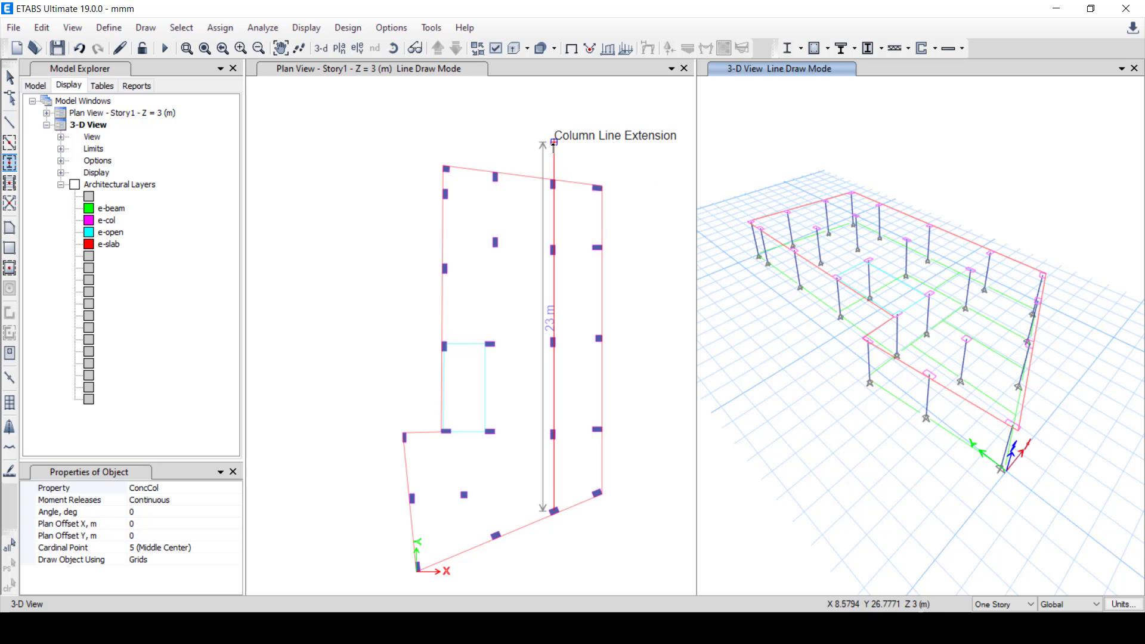
{"action": "key", "text": "Escape"}
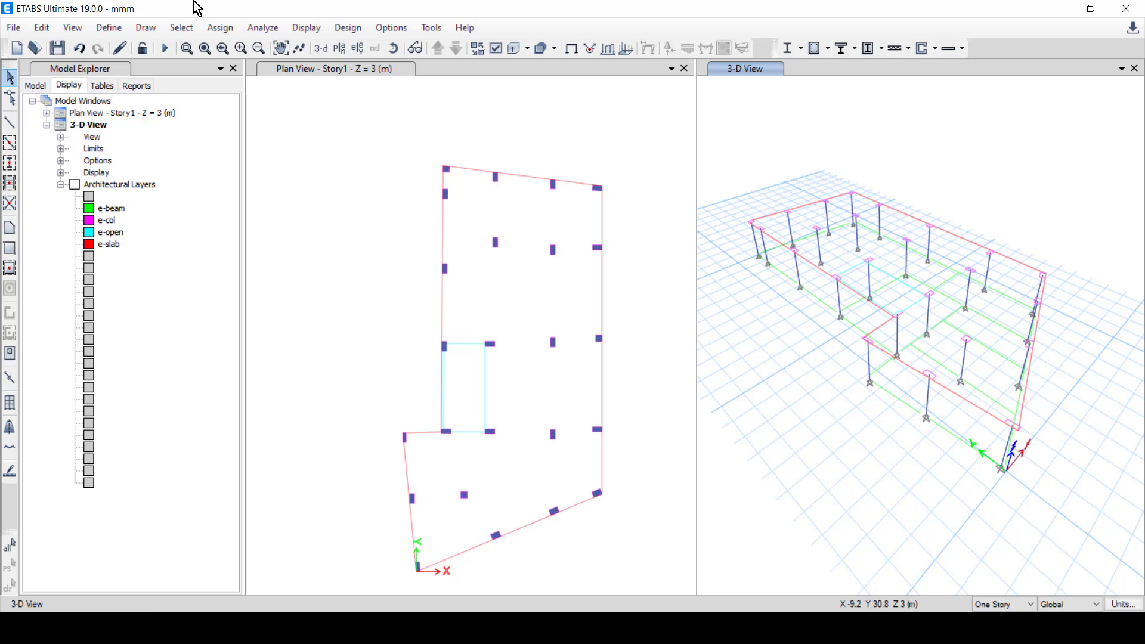
- Define a concrete rectangular frame section named b25*60 with a depth of 0.6 m and a width of 0.25 m
{"action": "left_click", "coordinate": [112, 28]}
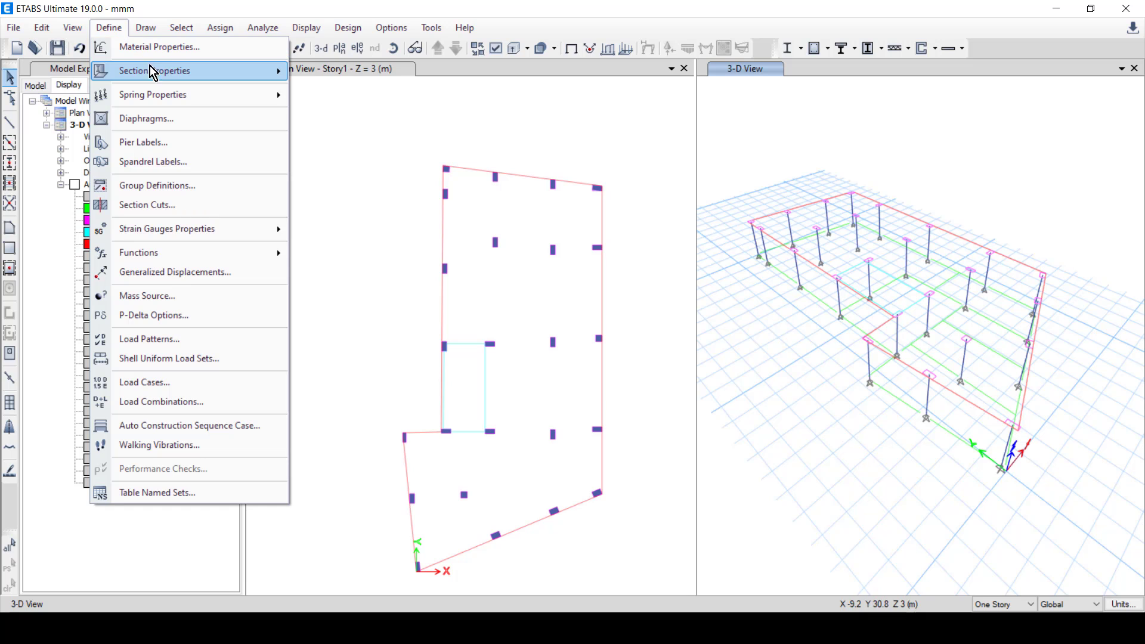
{"action": "mouse_move", "coordinate": [221, 73]}
{"action": "left_click", "coordinate": [316, 74]}
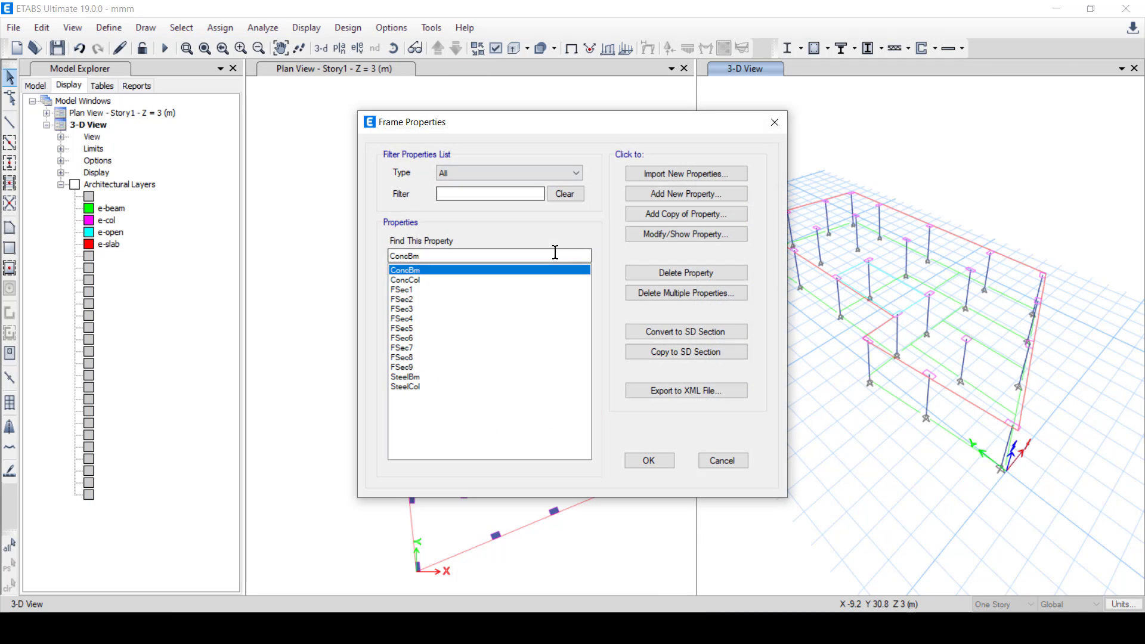
{"action": "left_click", "coordinate": [707, 193]}
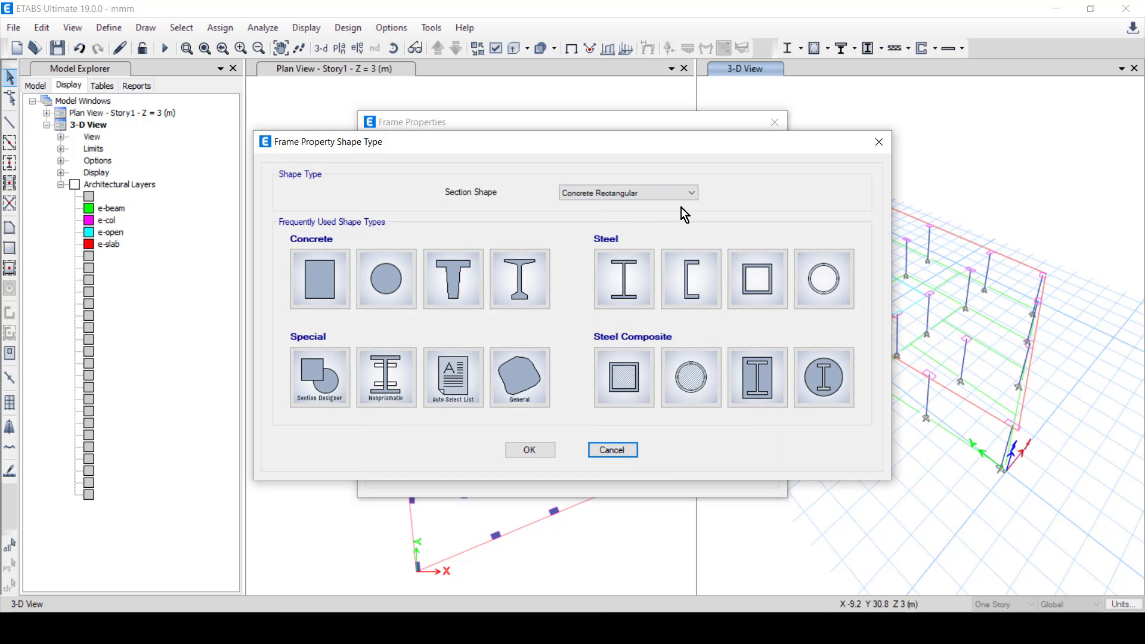
{"action": "left_click", "coordinate": [319, 277]}
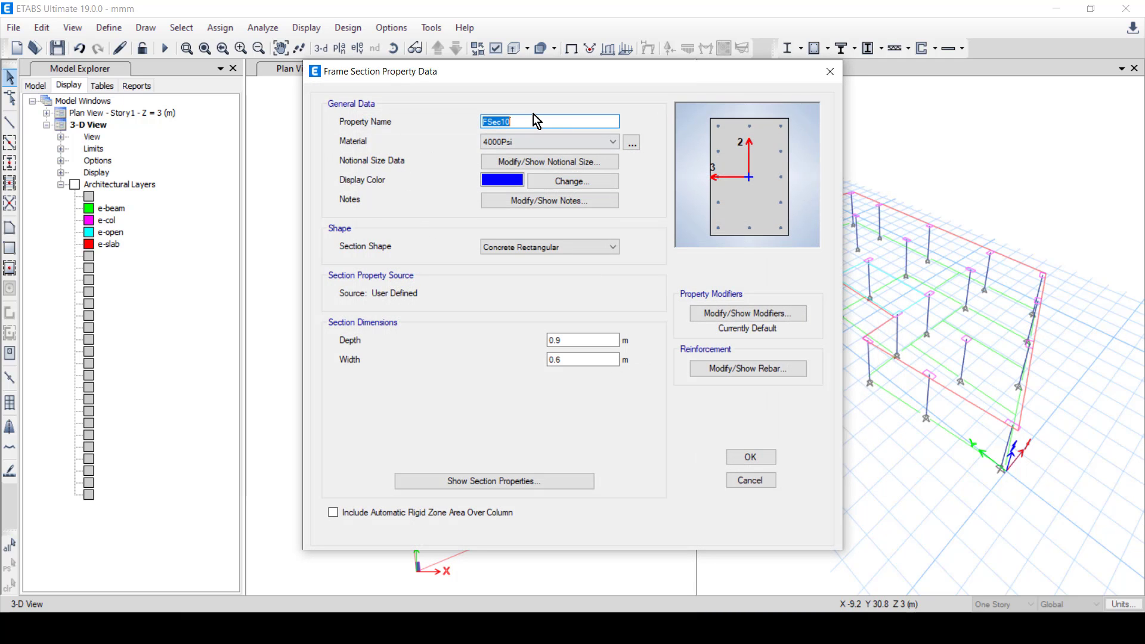
{"action": "type", "text": "b25*60"}
{"action": "left_click_drag", "start_coordinate": [572, 342], "coordinate": [513, 344]}
{"action": "type", "text": ".6"}
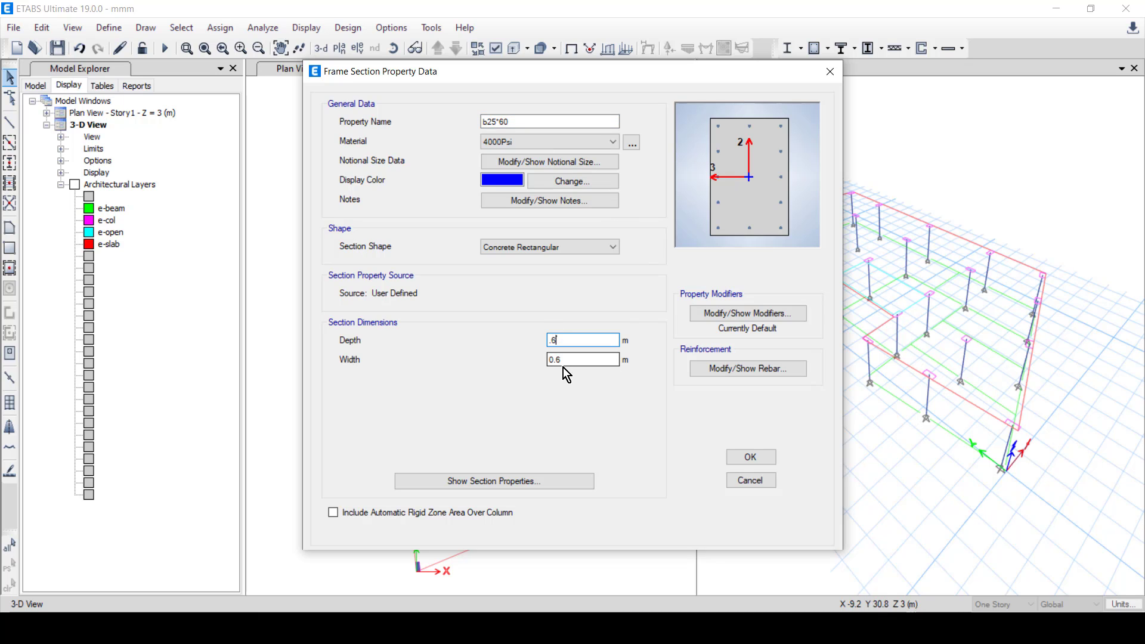
{"action": "double_click", "coordinate": [565, 358]}
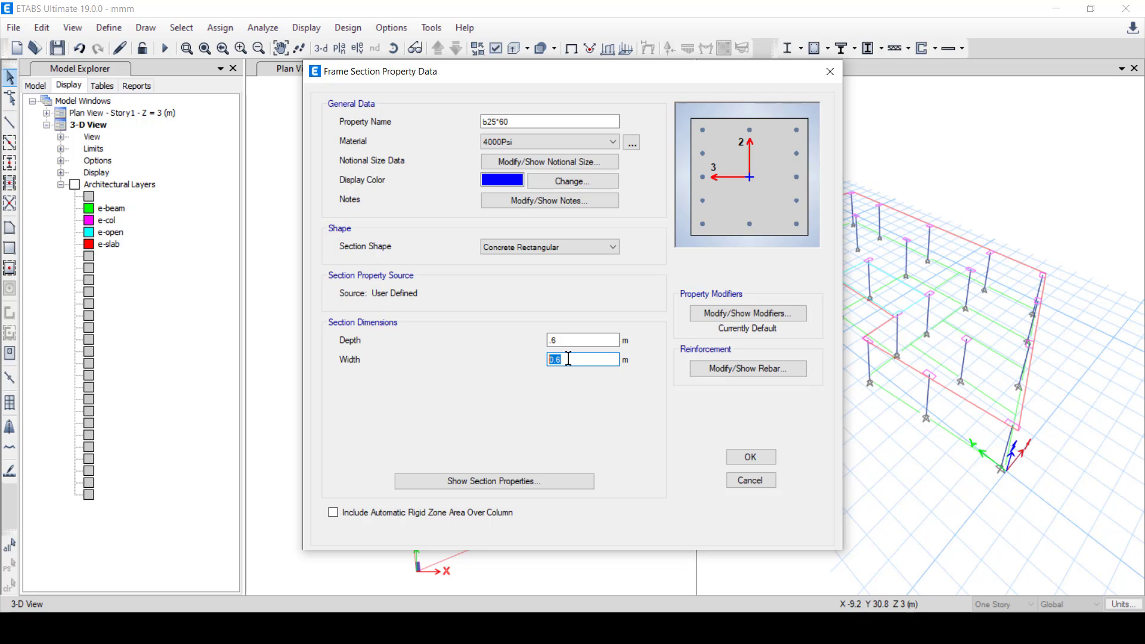
{"action": "type", "text": ".25"}
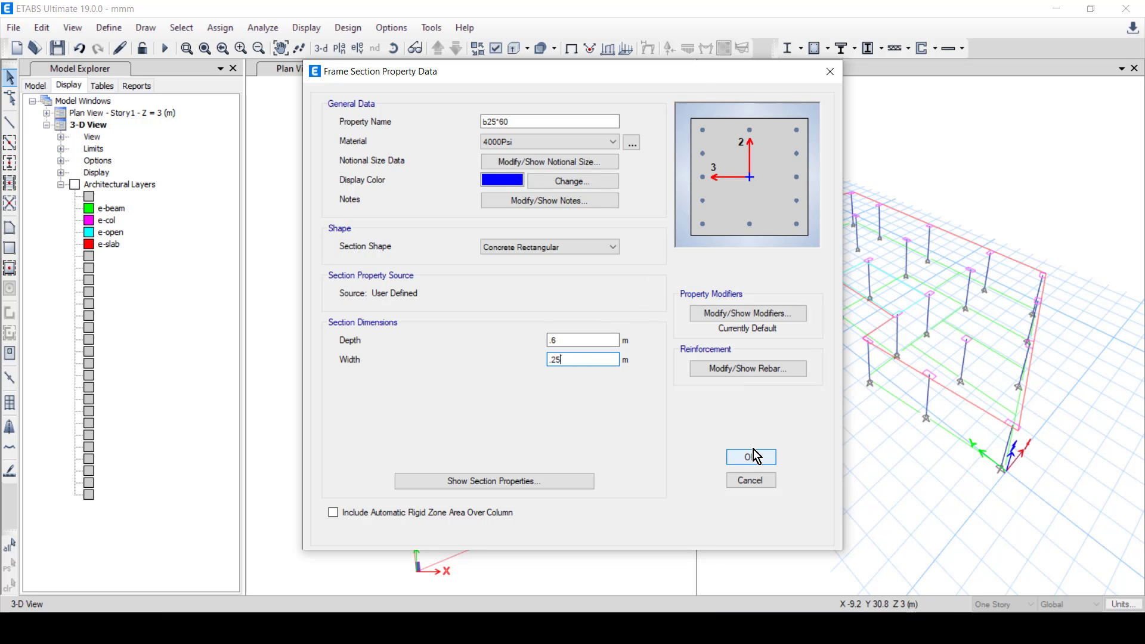
{"action": "left_click", "coordinate": [763, 457]}
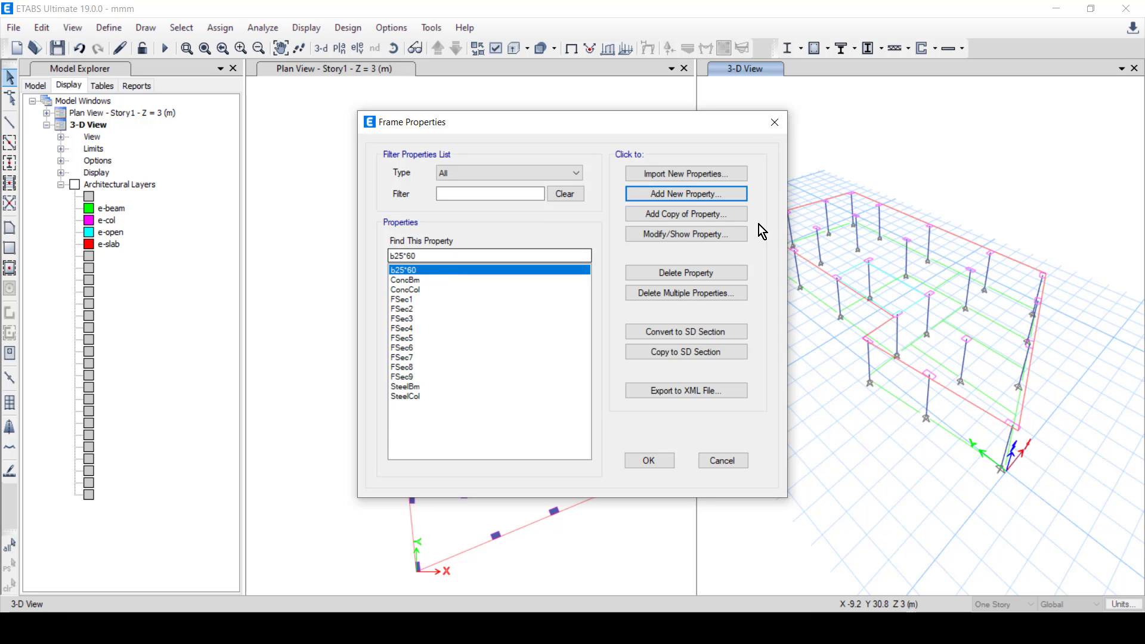
- Set the b25*60 section's reinforcement design type to M3 Design Only (Beam) and accept the frame properties
{"action": "left_click", "coordinate": [675, 238]}
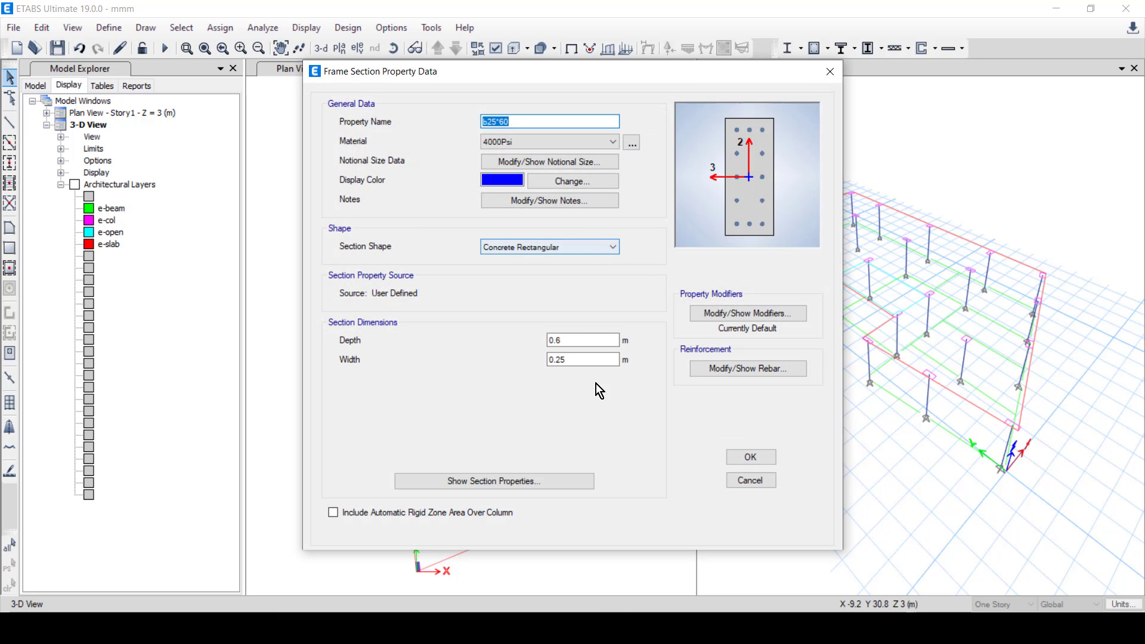
{"action": "left_click", "coordinate": [756, 367]}
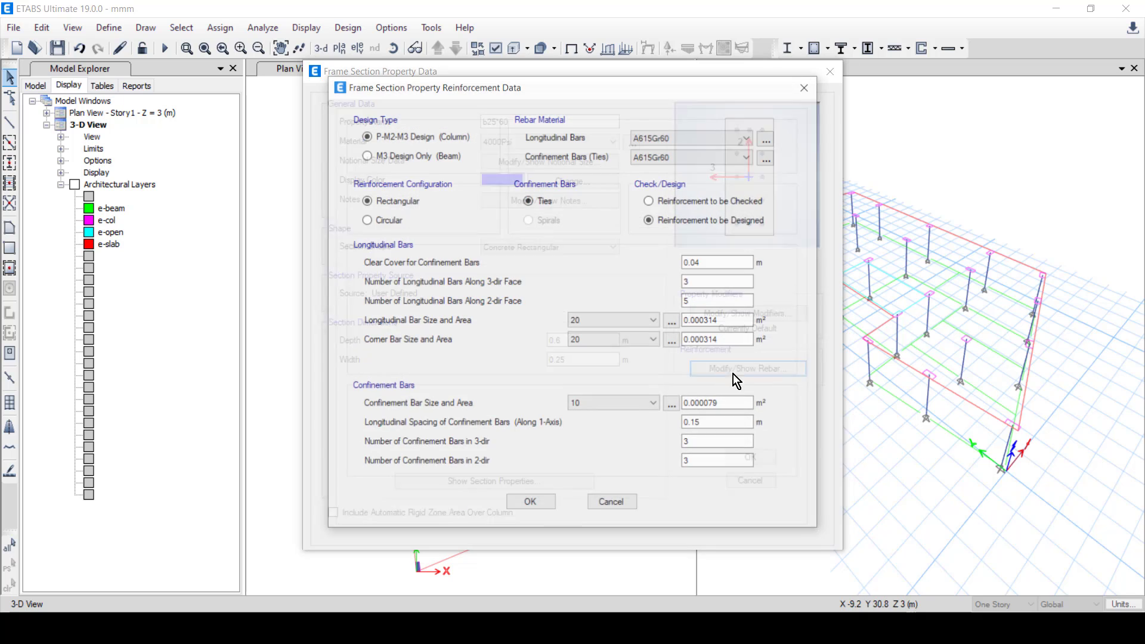
{"action": "left_click", "coordinate": [406, 157]}
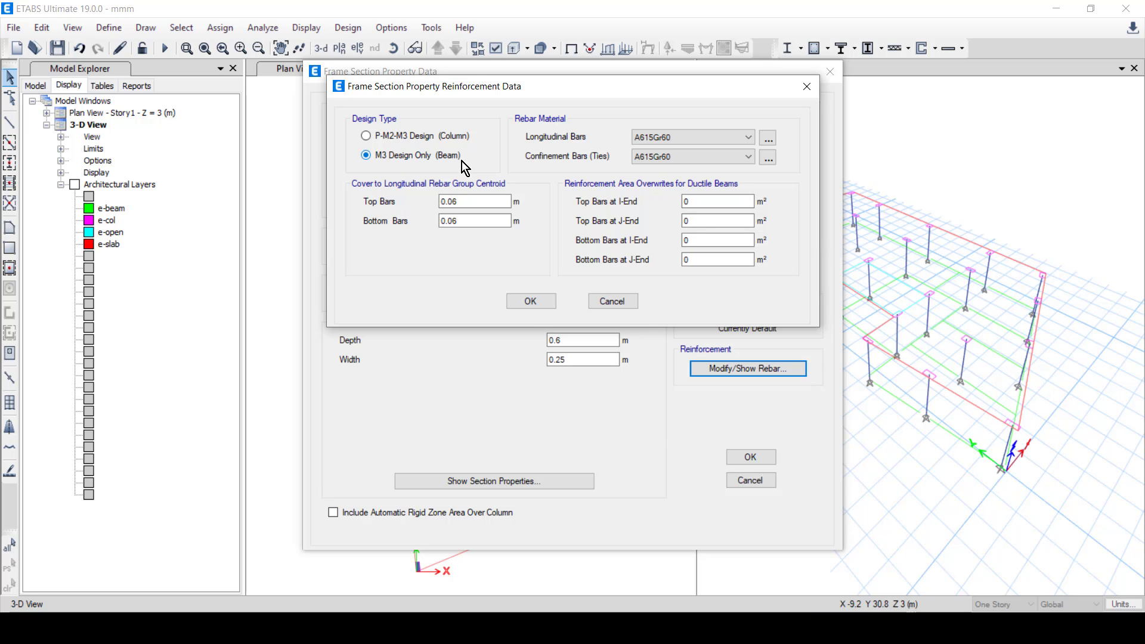
{"action": "left_click", "coordinate": [531, 301]}
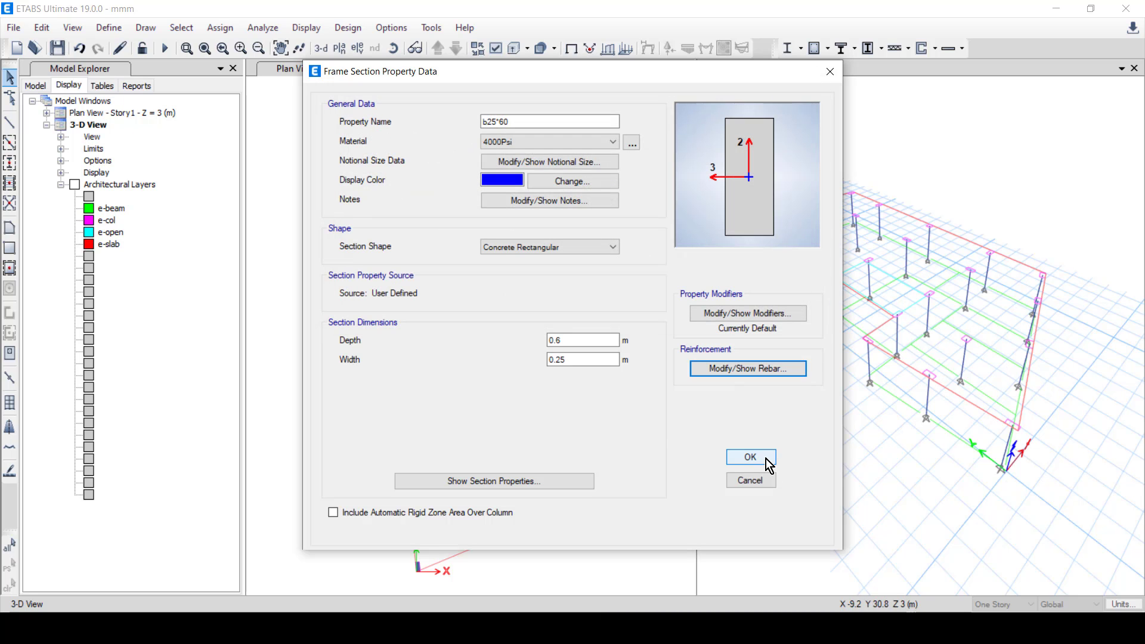
{"action": "left_click", "coordinate": [766, 459]}
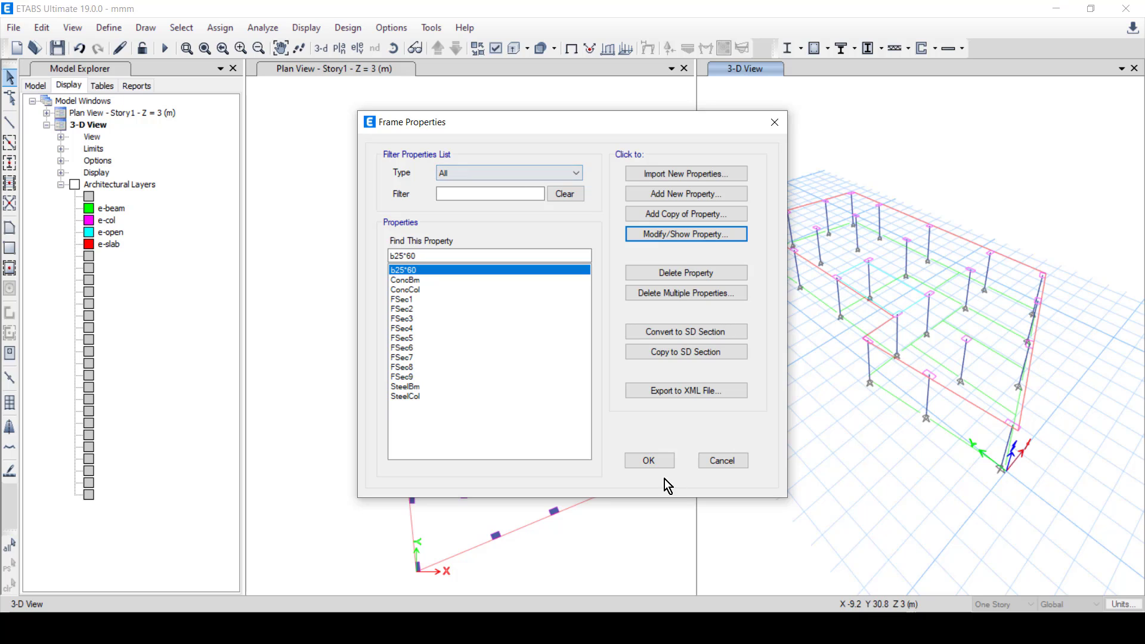
{"action": "left_click", "coordinate": [659, 461]}
- Modify the Slab1 property, renaming it Slab12cm and setting its thickness to 0.12 m
{"action": "left_click", "coordinate": [116, 30]}
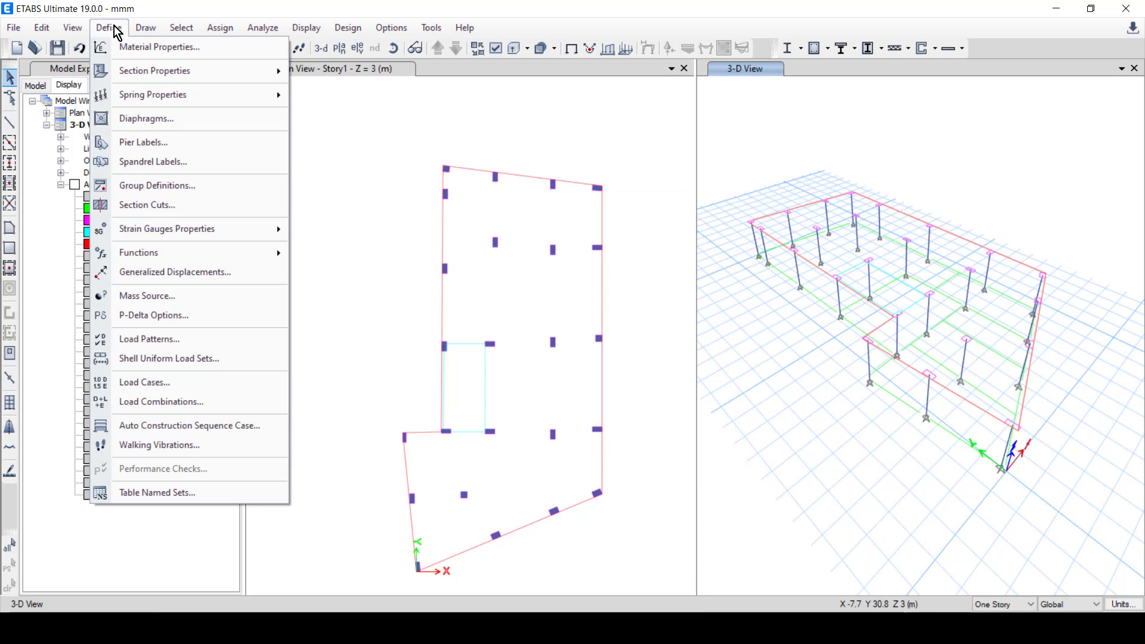
{"action": "mouse_move", "coordinate": [242, 74]}
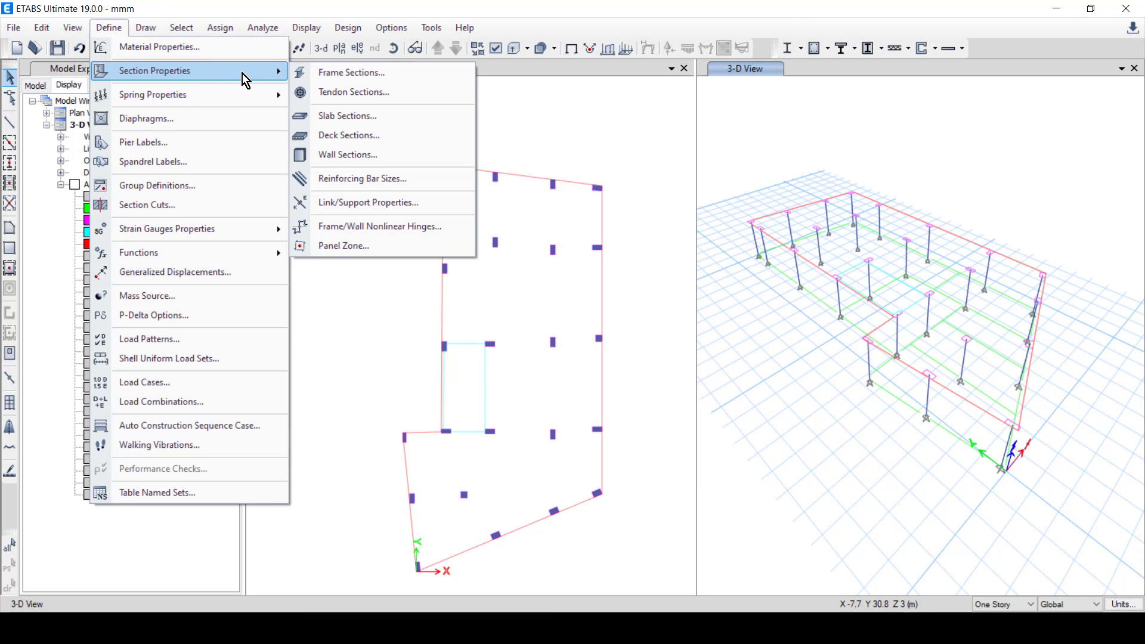
{"action": "left_click", "coordinate": [378, 116]}
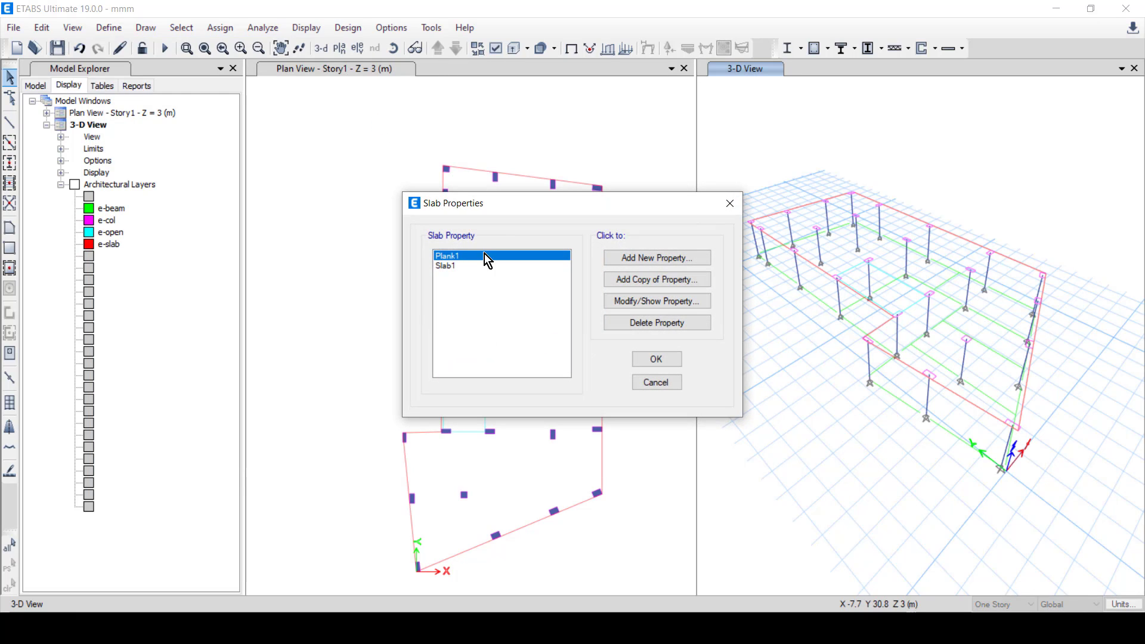
{"action": "left_click", "coordinate": [471, 265]}
{"action": "left_click", "coordinate": [651, 300]}
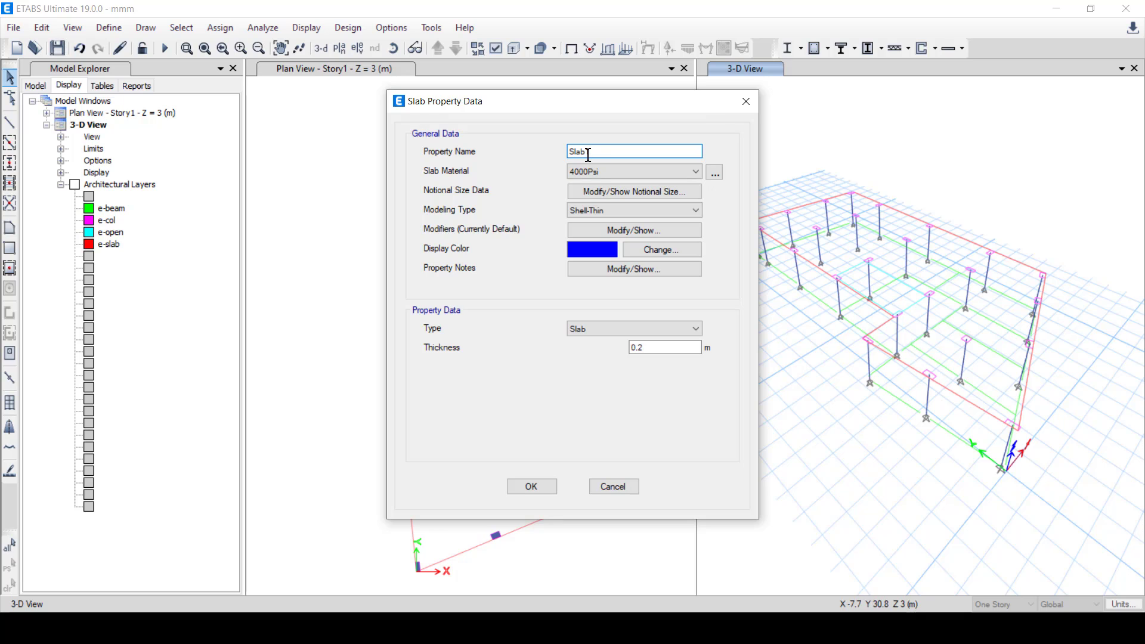
{"action": "left_click_drag", "start_coordinate": [584, 152], "coordinate": [591, 145]}
{"action": "type", "text": "12cm"}
{"action": "left_click_drag", "start_coordinate": [682, 347], "coordinate": [607, 354]}
{"action": "type", "text": ".12"}
{"action": "left_click", "coordinate": [548, 486]}
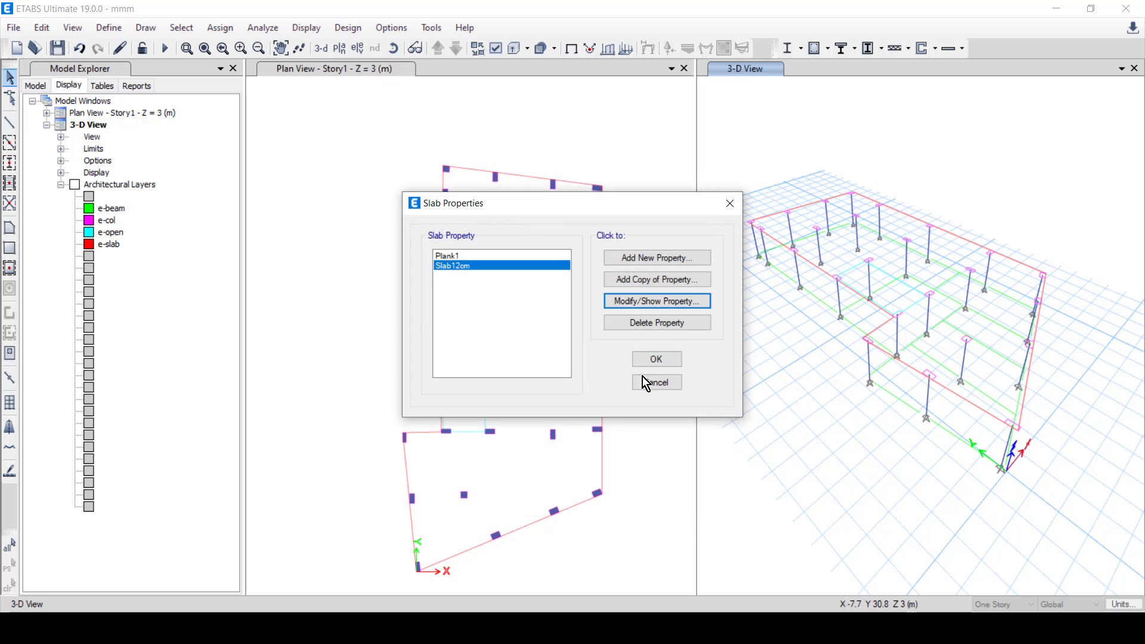
{"action": "left_click", "coordinate": [654, 360]}
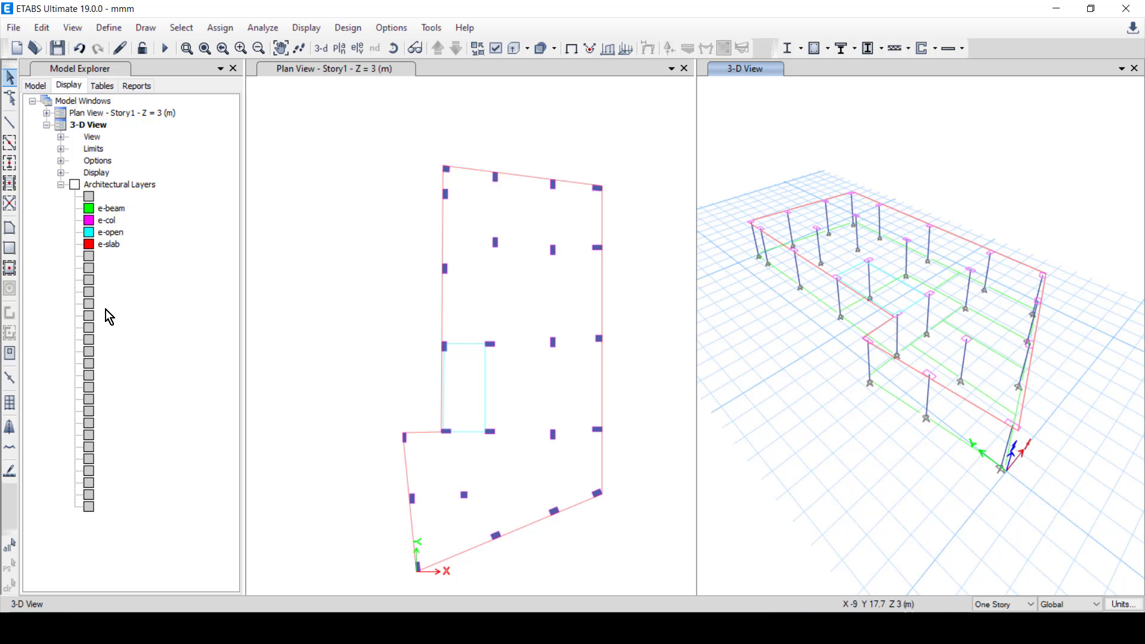
- Create the floor area object from the e-slab architectural layer using the Slab12cm property
{"action": "left_click", "coordinate": [12, 232]}
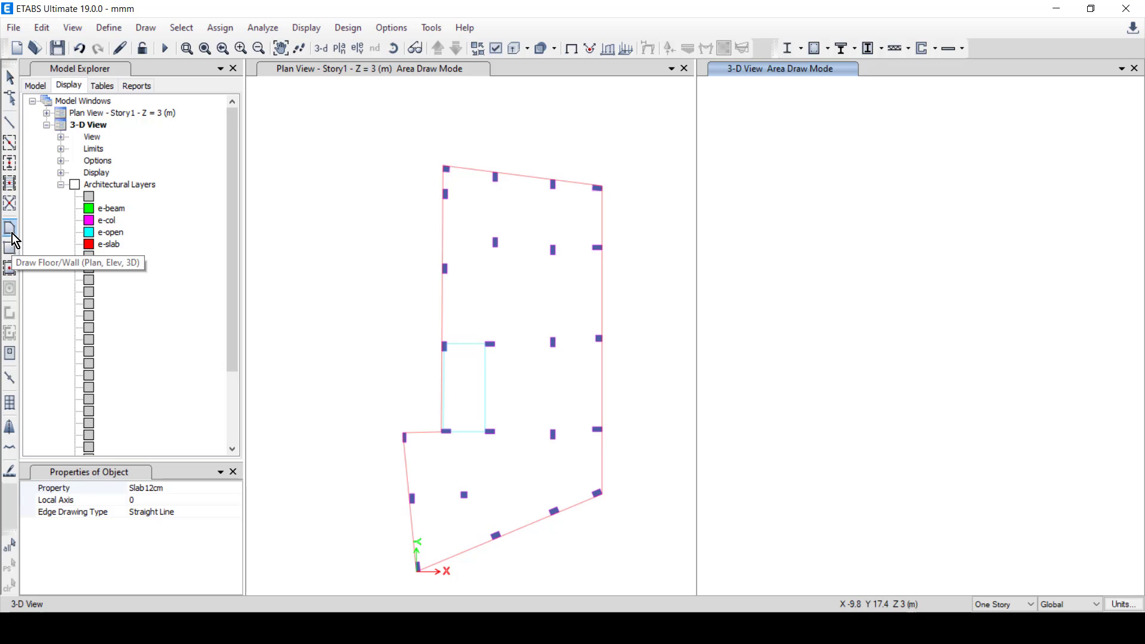
{"action": "left_click", "coordinate": [228, 499]}
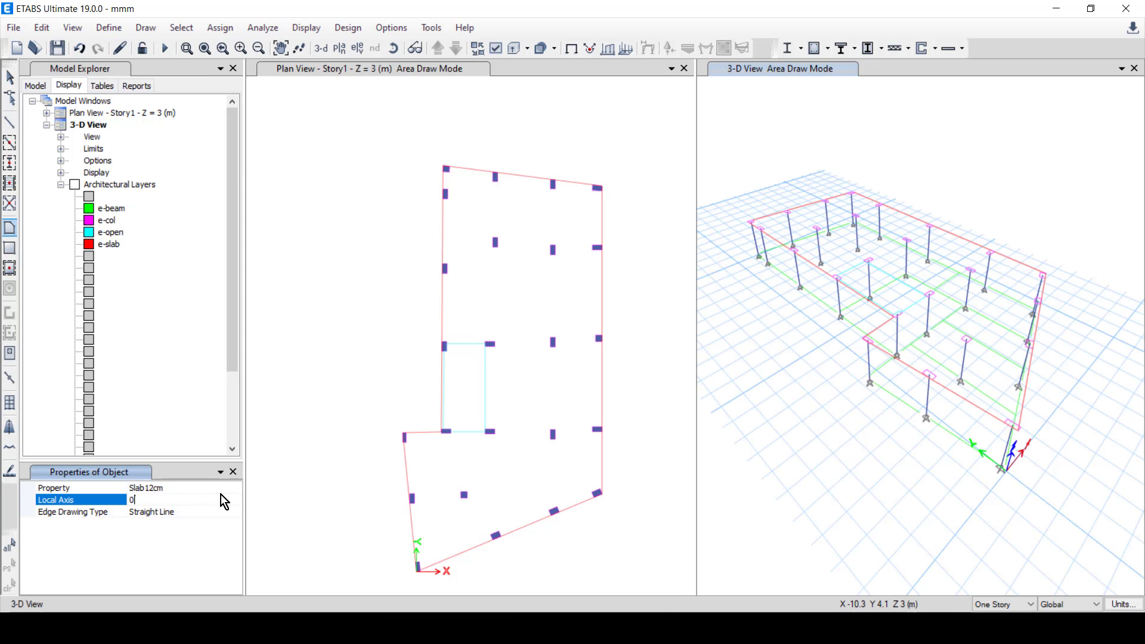
{"action": "right_click", "coordinate": [111, 242]}
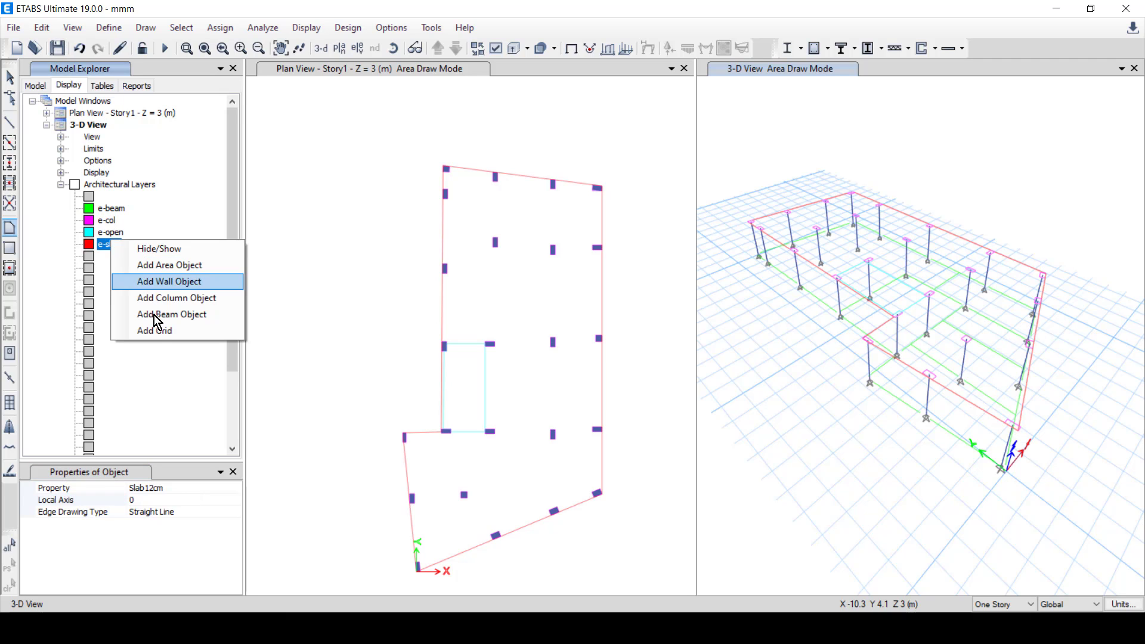
{"action": "left_click", "coordinate": [190, 265]}
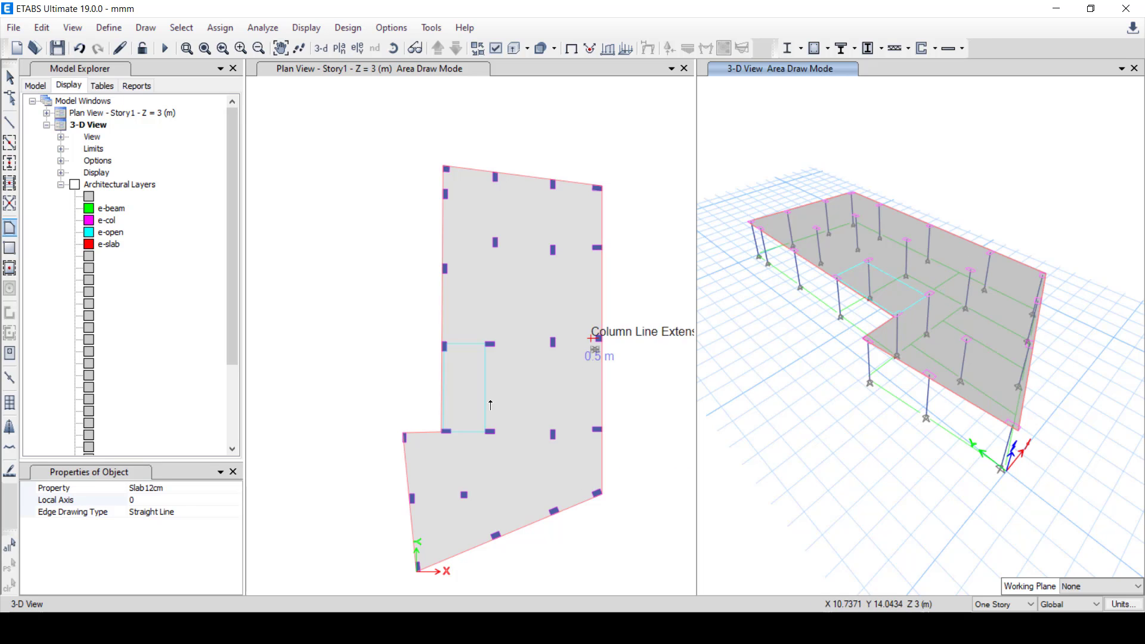
- Create the floor opening from the e-open architectural layer on Story1 using the Opening property
{"action": "left_click", "coordinate": [230, 488]}
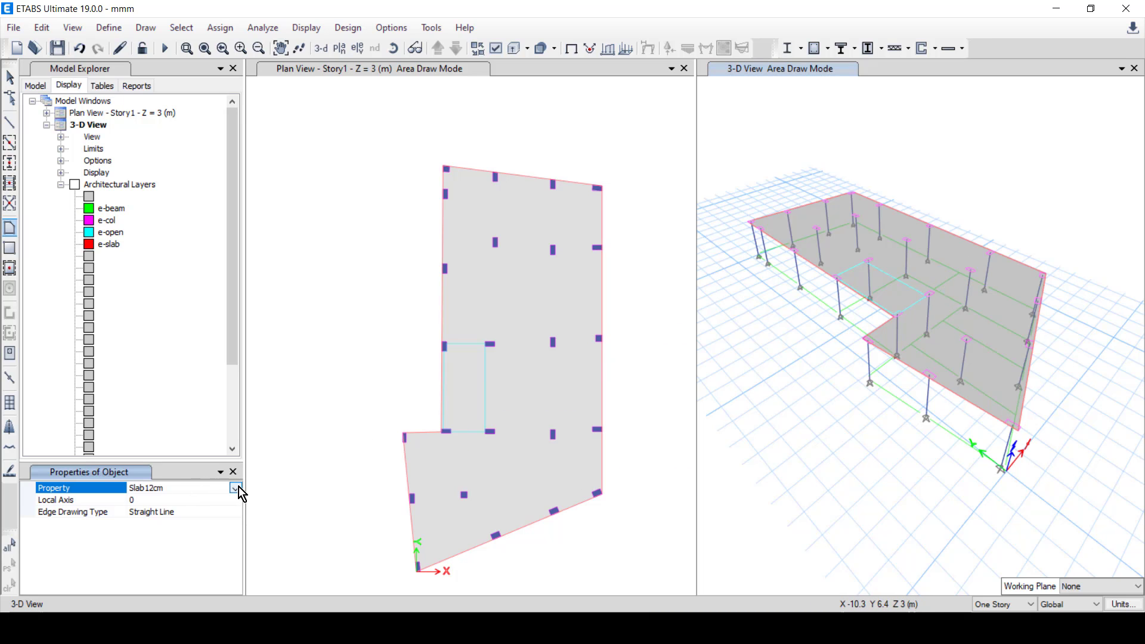
{"action": "left_click", "coordinate": [236, 488]}
{"action": "left_click", "coordinate": [156, 522]}
{"action": "right_click", "coordinate": [112, 236]}
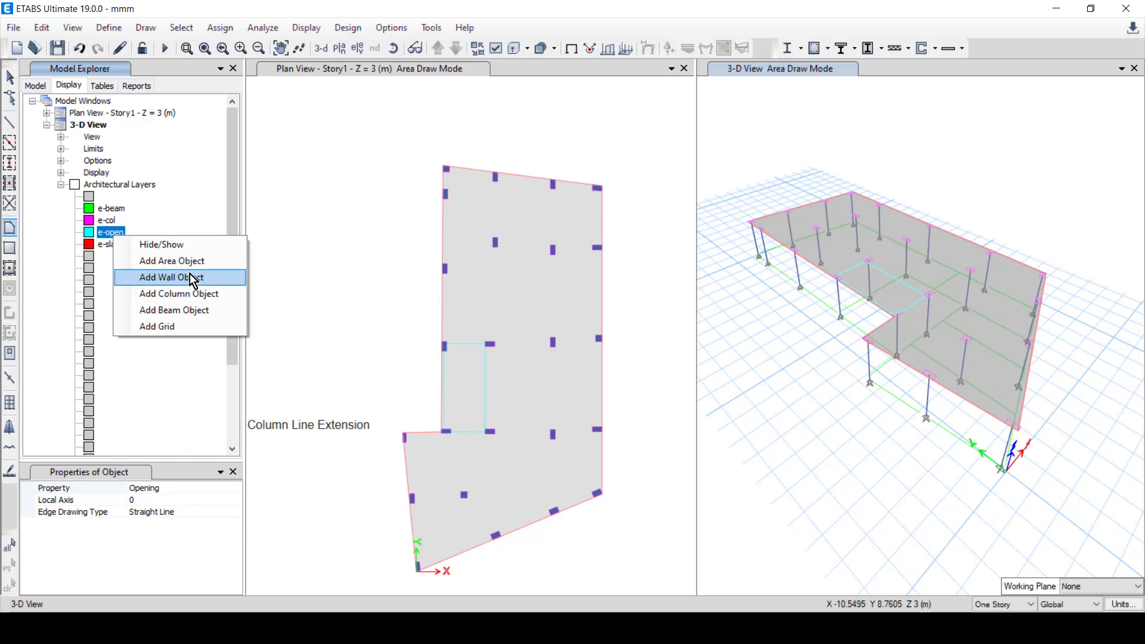
{"action": "left_click", "coordinate": [197, 260]}
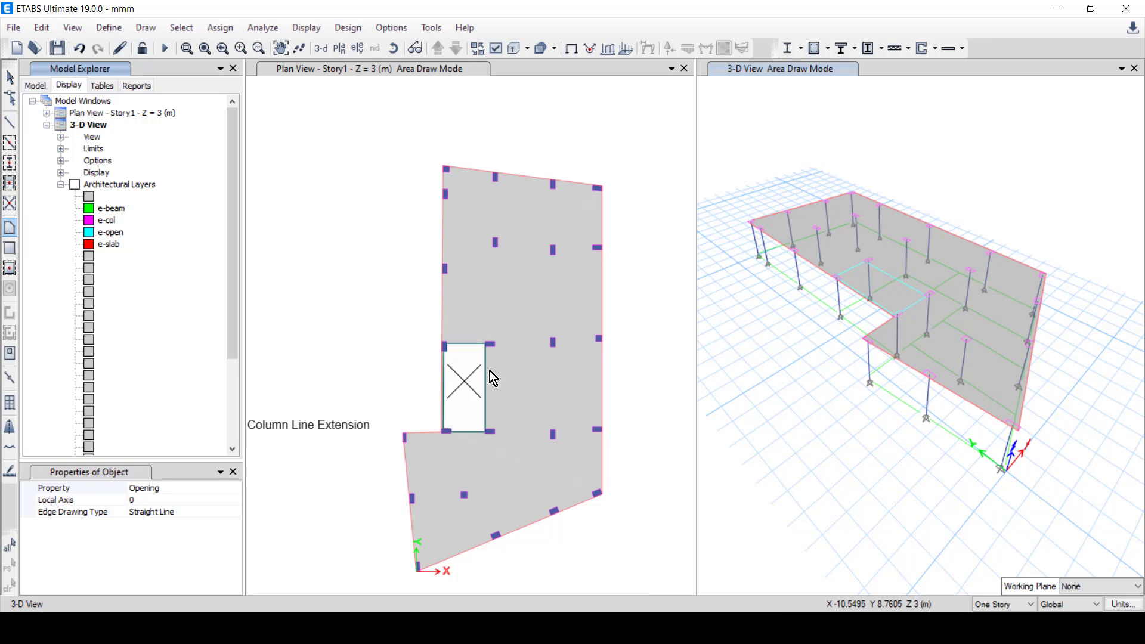
{"action": "key", "text": "Escape"}
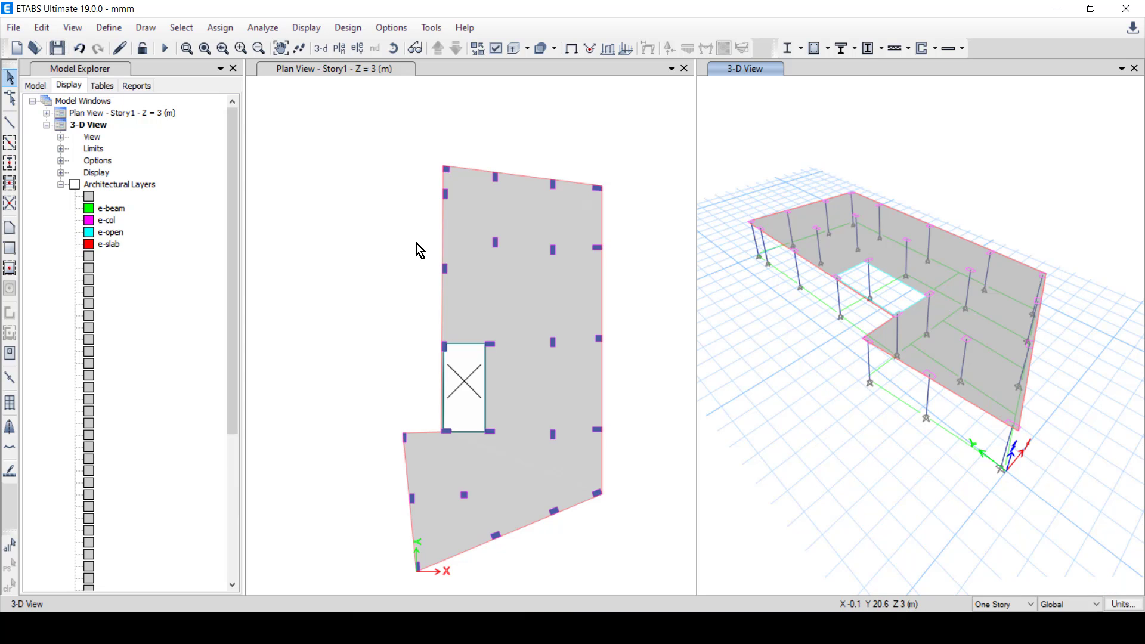
- On the Base plan, create beam objects from the e-beam architectural layer using the b25*60 frame section
{"action": "left_click", "coordinate": [380, 139]}
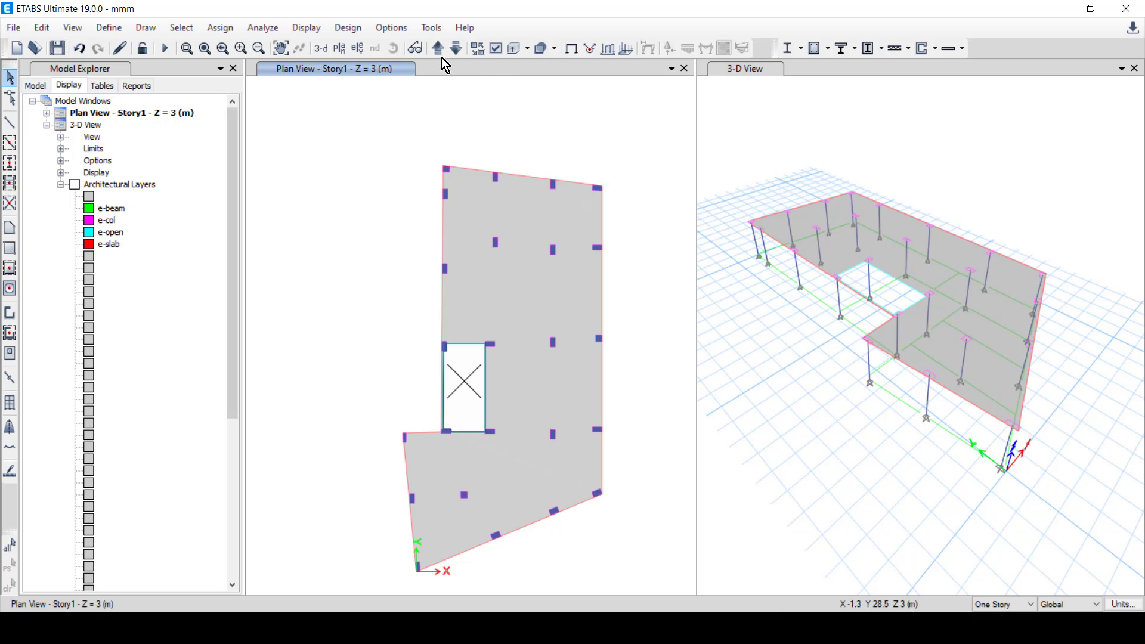
{"action": "left_click", "coordinate": [451, 48]}
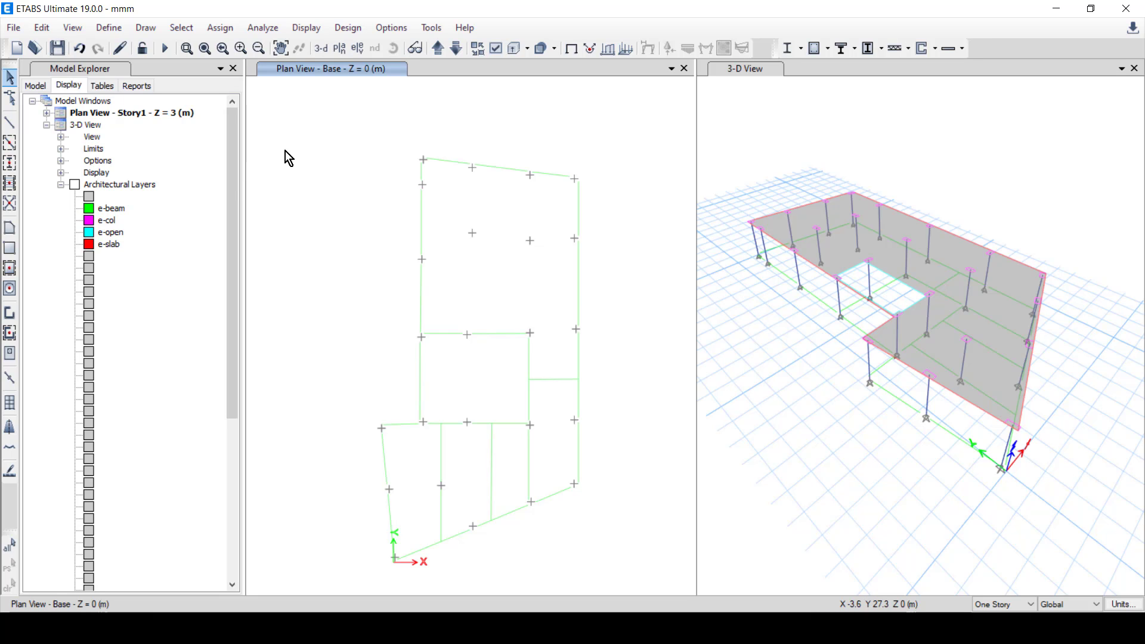
{"action": "left_click", "coordinate": [10, 122]}
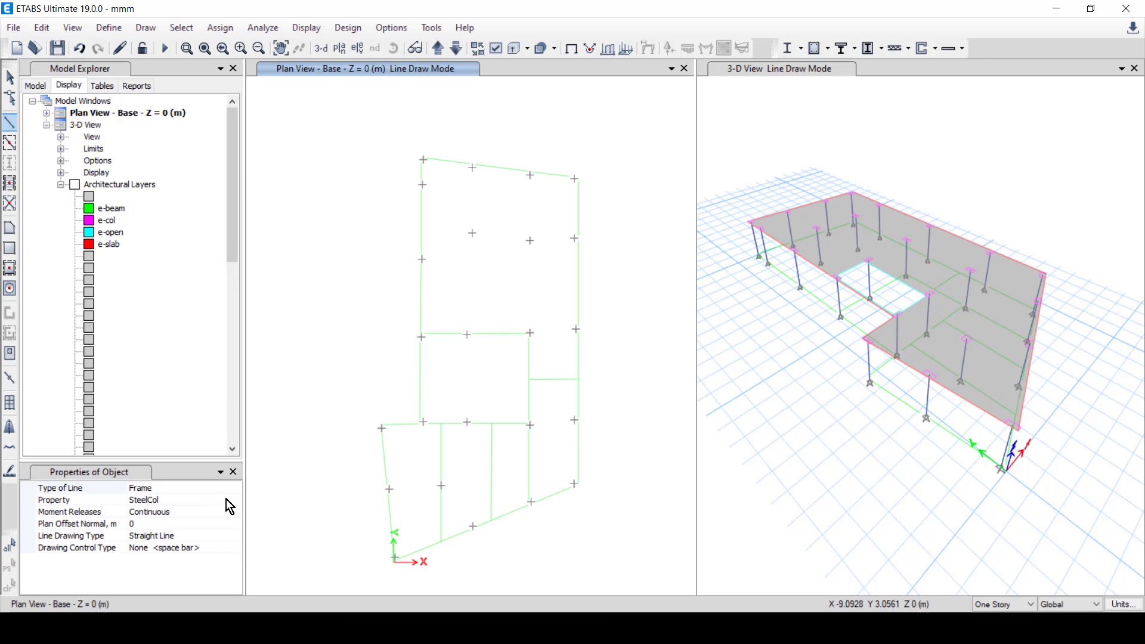
{"action": "left_click", "coordinate": [227, 499]}
{"action": "left_click", "coordinate": [235, 500]}
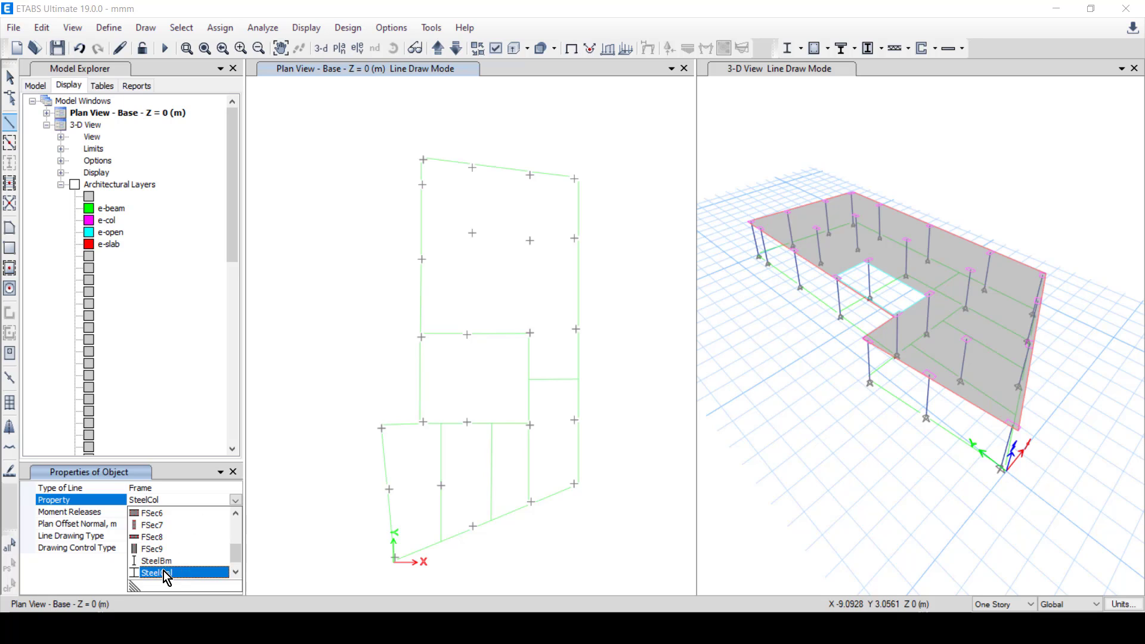
{"action": "scroll", "coordinate": [169, 544], "scroll_direction": "up", "scroll_amount": 3}
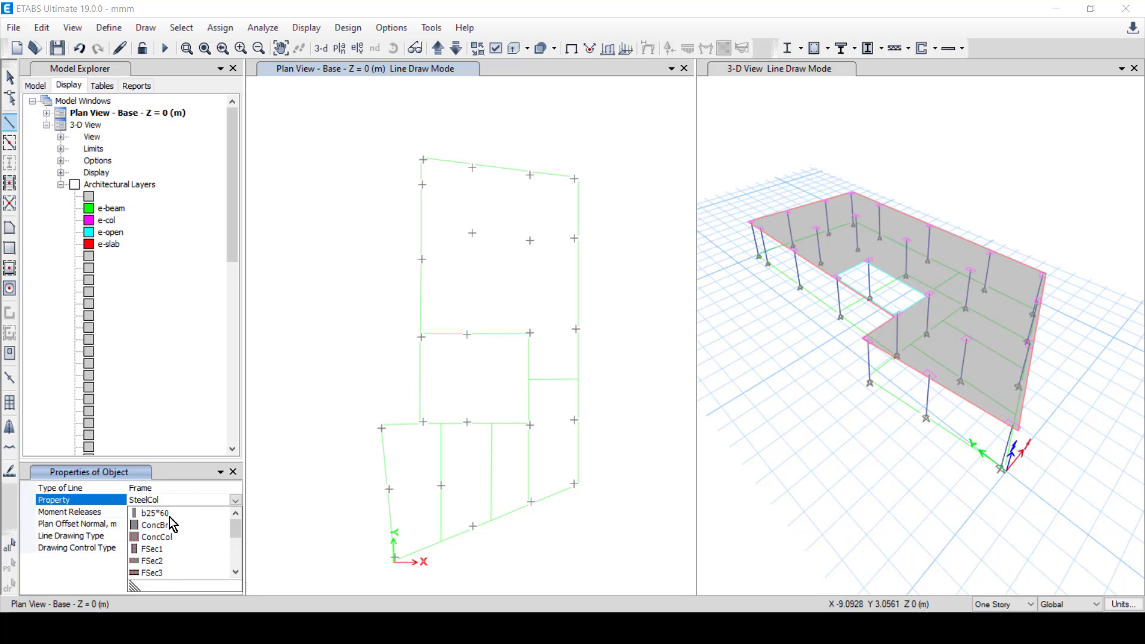
{"action": "left_click", "coordinate": [170, 514]}
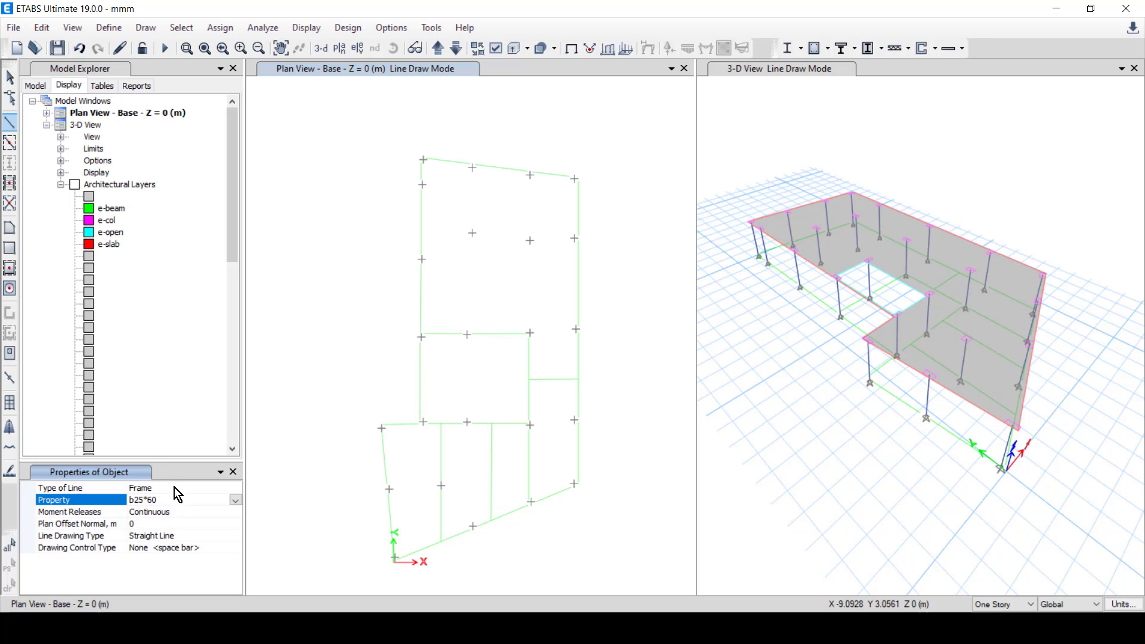
{"action": "left_click", "coordinate": [116, 209]}
{"action": "right_click", "coordinate": [117, 209]}
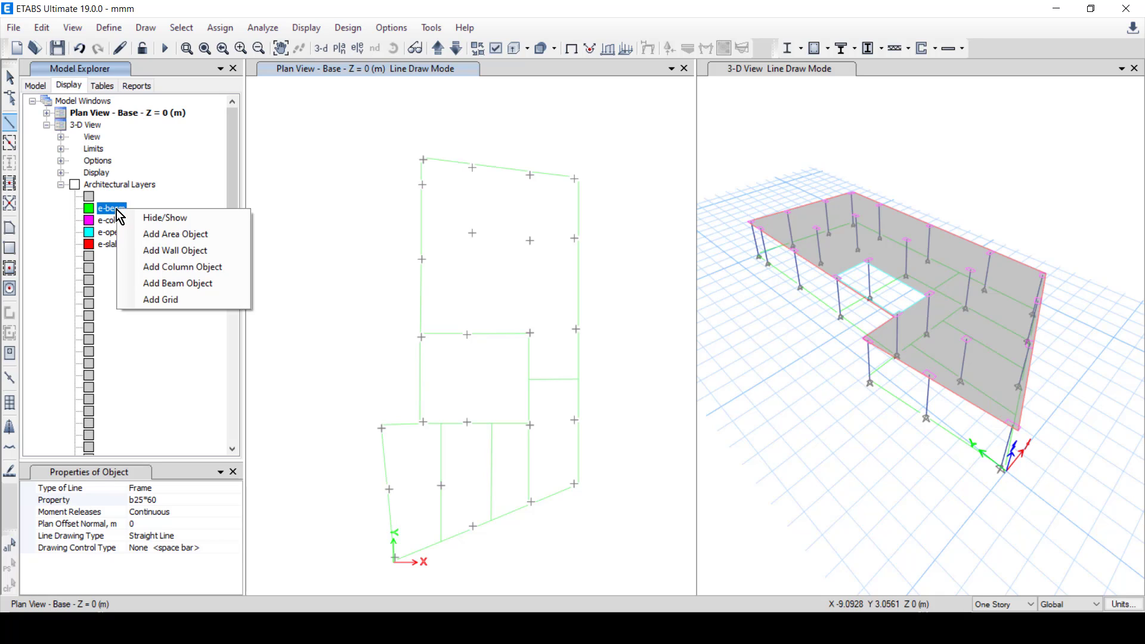
{"action": "left_click", "coordinate": [190, 284]}
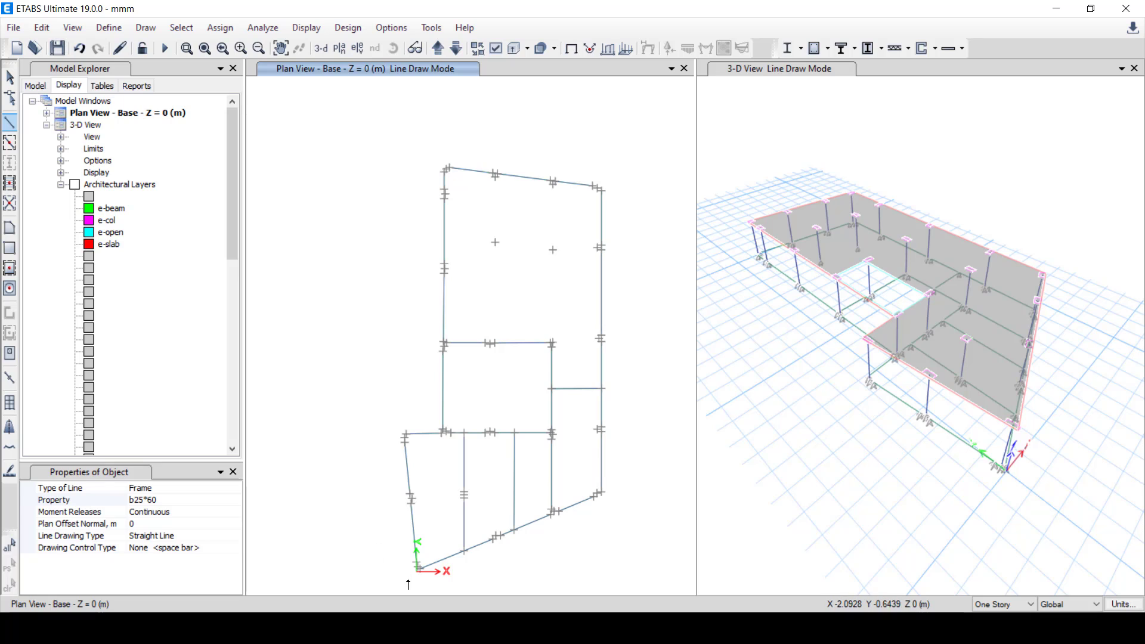
{"action": "key", "text": "Escape"}
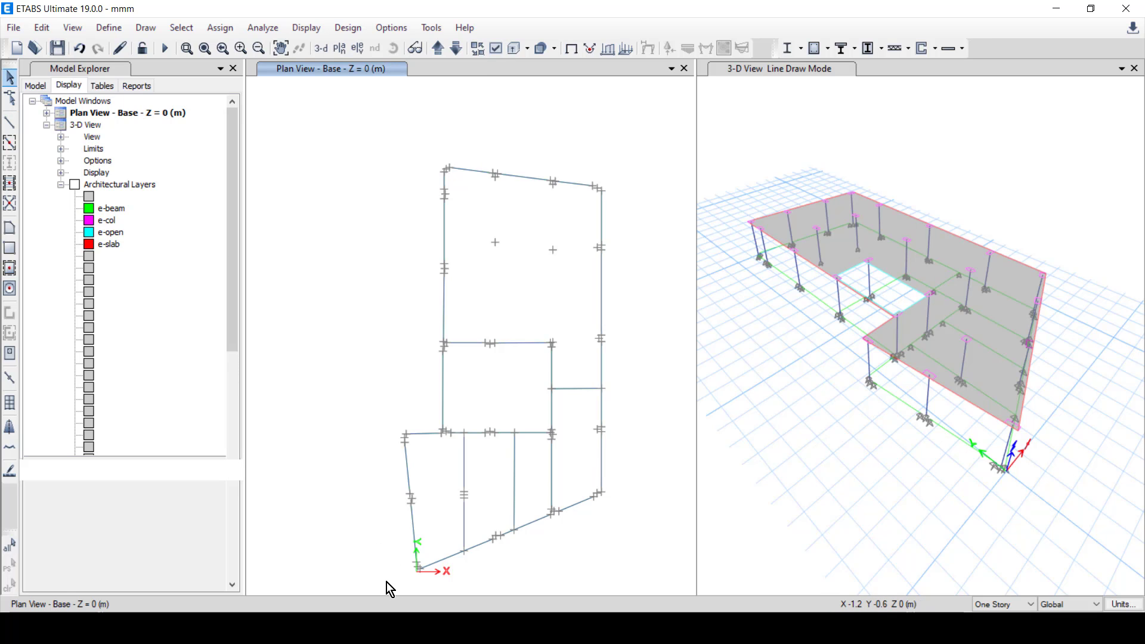
- Replicate all the Base-level beams and joints to Story1, deleting the original objects
{"action": "mouse_move", "coordinate": [386, 581]}
{"action": "left_mouse_down"}
{"action": "mouse_move", "coordinate": [531, 414]}
{"action": "mouse_move", "coordinate": [644, 200]}
{"action": "mouse_move", "coordinate": [656, 120]}
{"action": "left_mouse_up"}
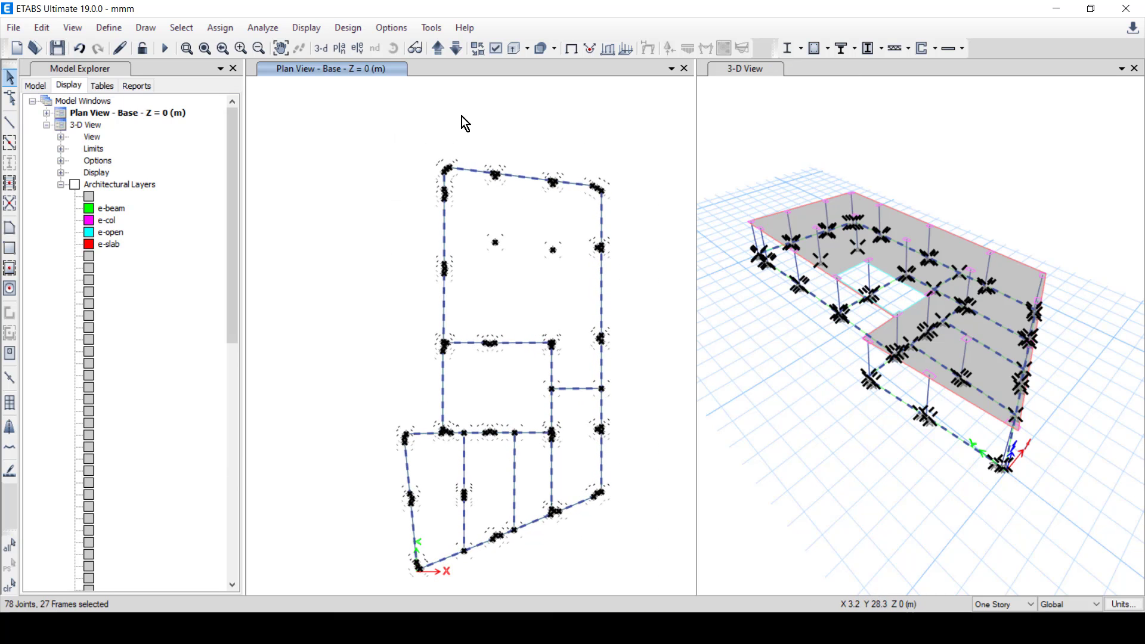
{"action": "left_click", "coordinate": [52, 32]}
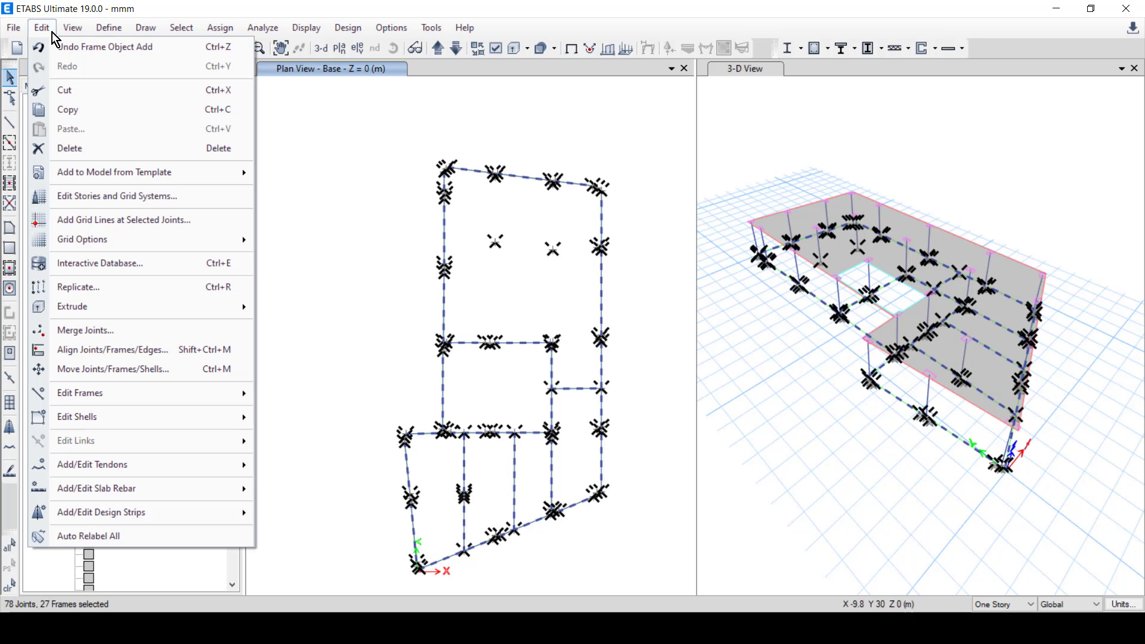
{"action": "left_click", "coordinate": [152, 290]}
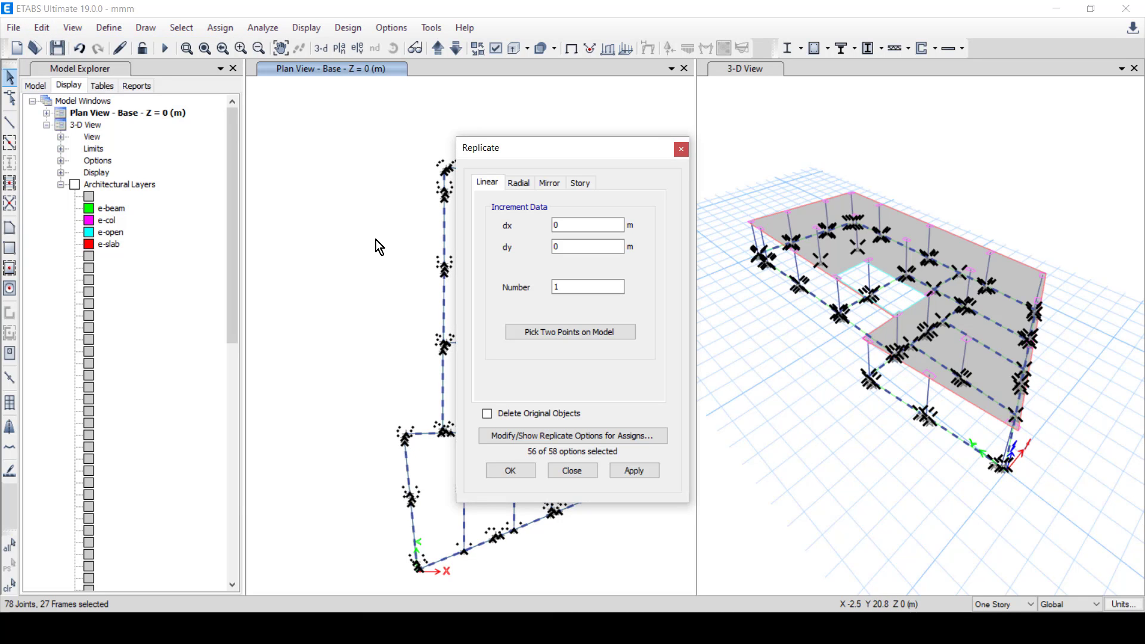
{"action": "left_click", "coordinate": [585, 182]}
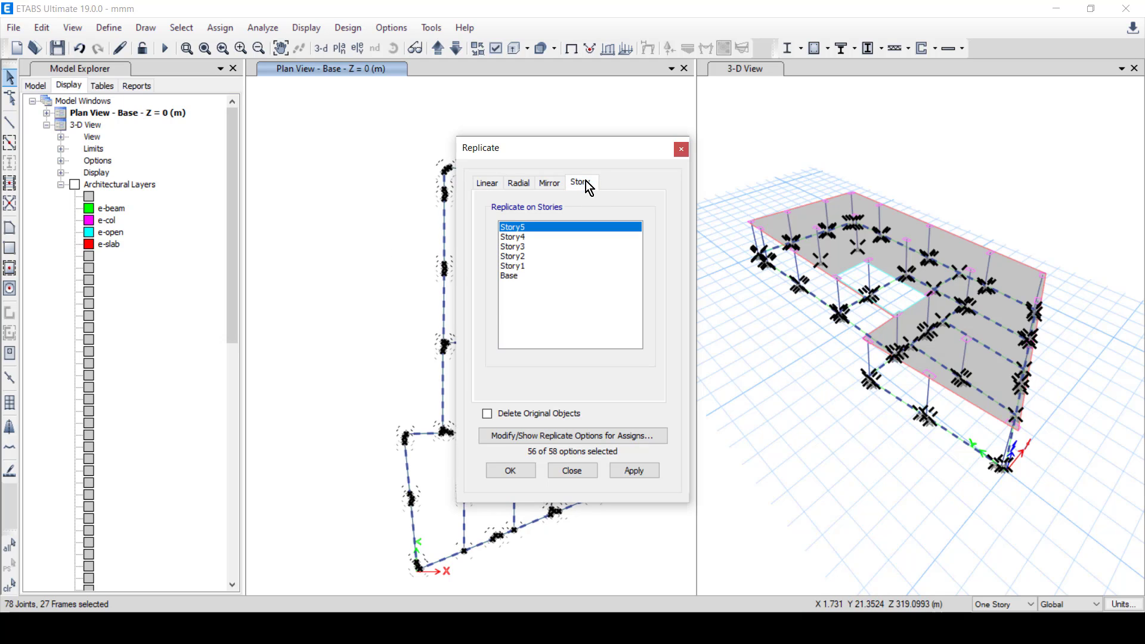
{"action": "left_click", "coordinate": [520, 265]}
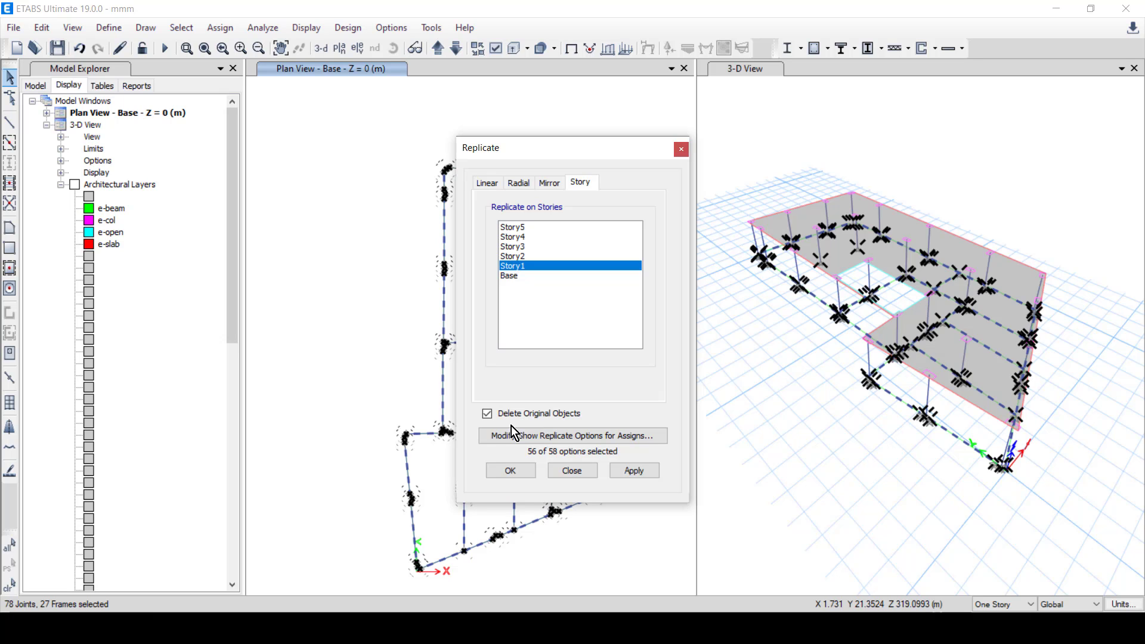
{"action": "left_click", "coordinate": [491, 468]}
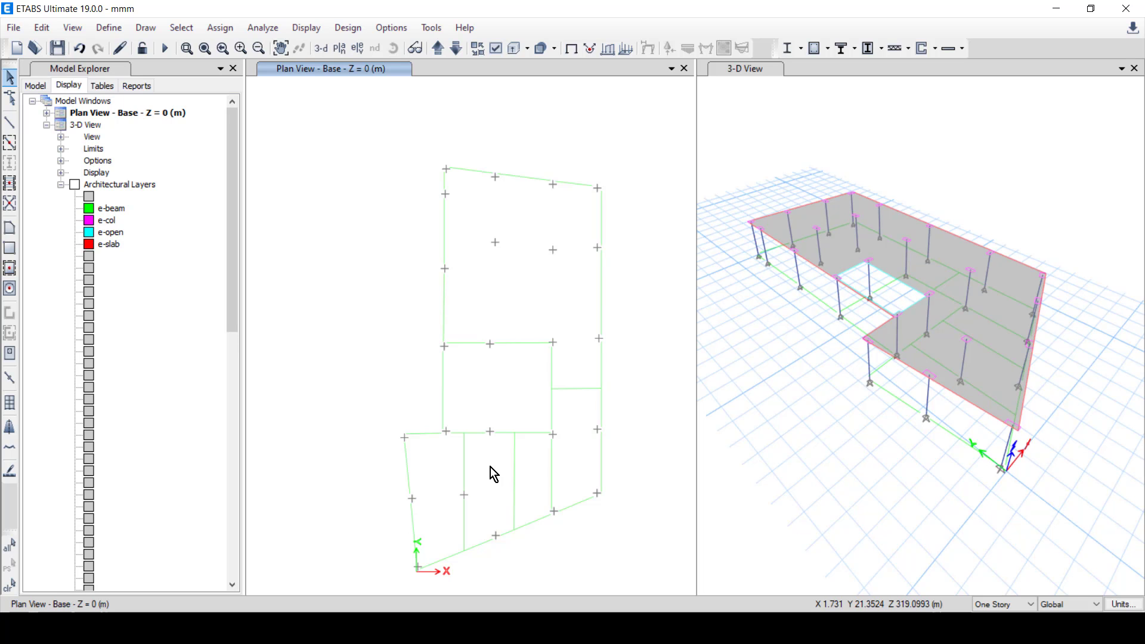
- Examine the replicated beams on Story1 in plan and 3-D, checking the supports at beam ends around the opening's columns
{"action": "left_click", "coordinate": [440, 48]}
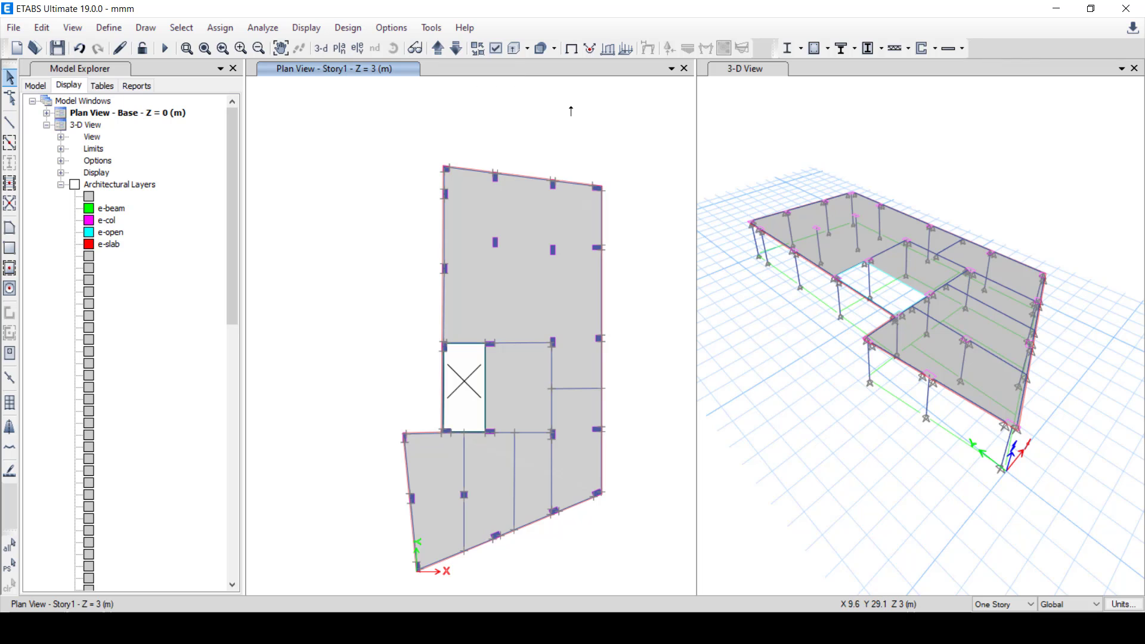
{"action": "scroll", "coordinate": [459, 255], "scroll_direction": "up", "scroll_amount": 3}
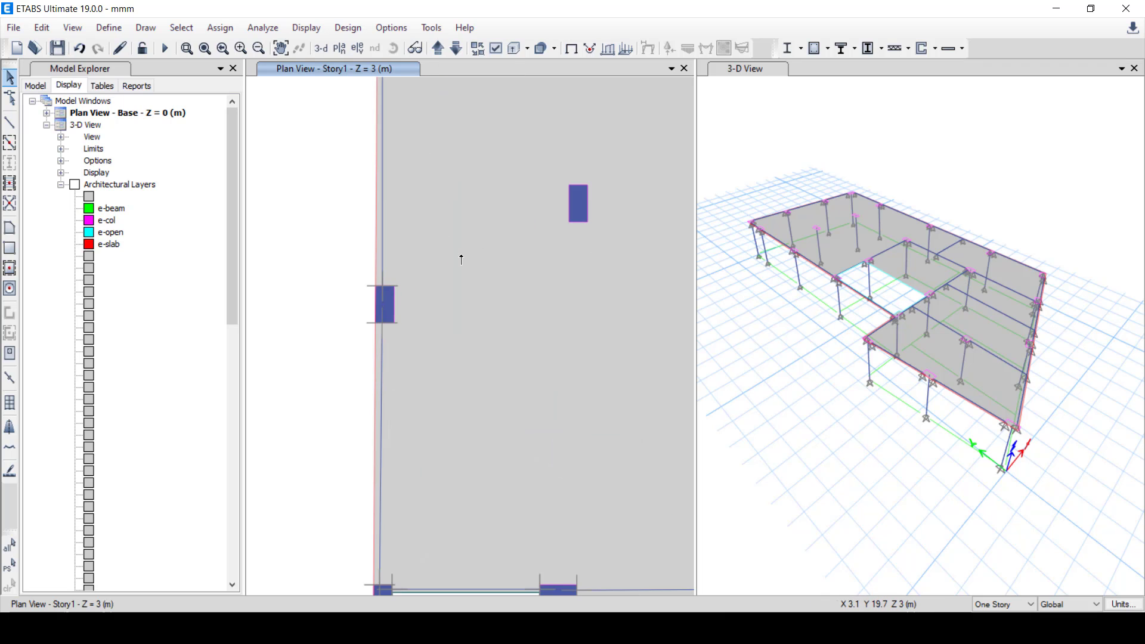
{"action": "scroll", "coordinate": [376, 263], "scroll_direction": "down", "scroll_amount": 3}
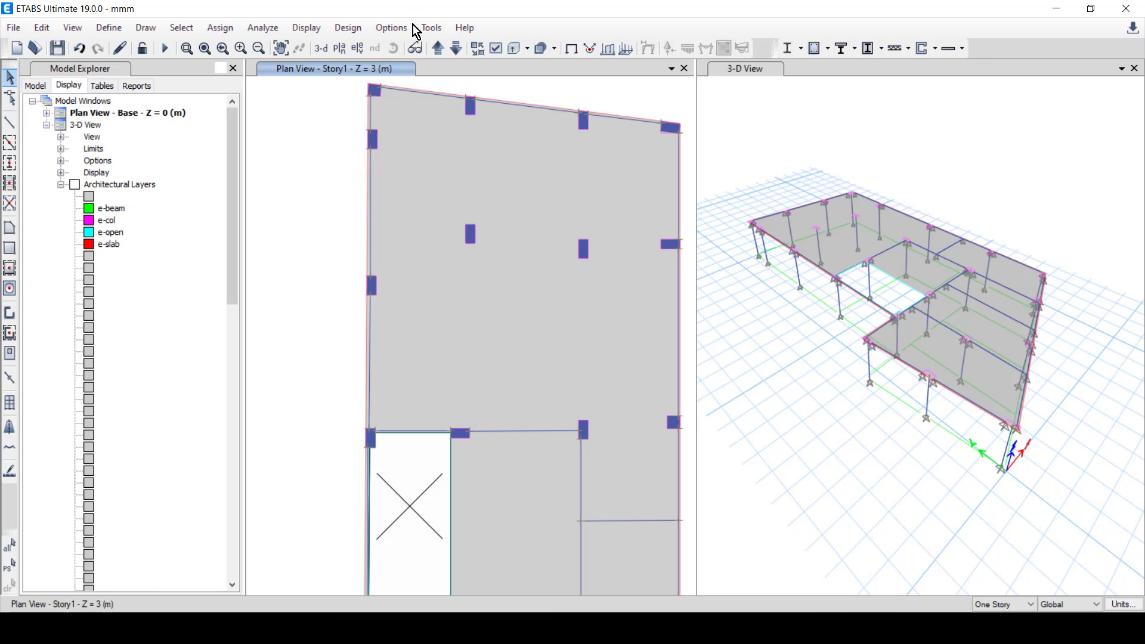
{"action": "left_click", "coordinate": [800, 435]}
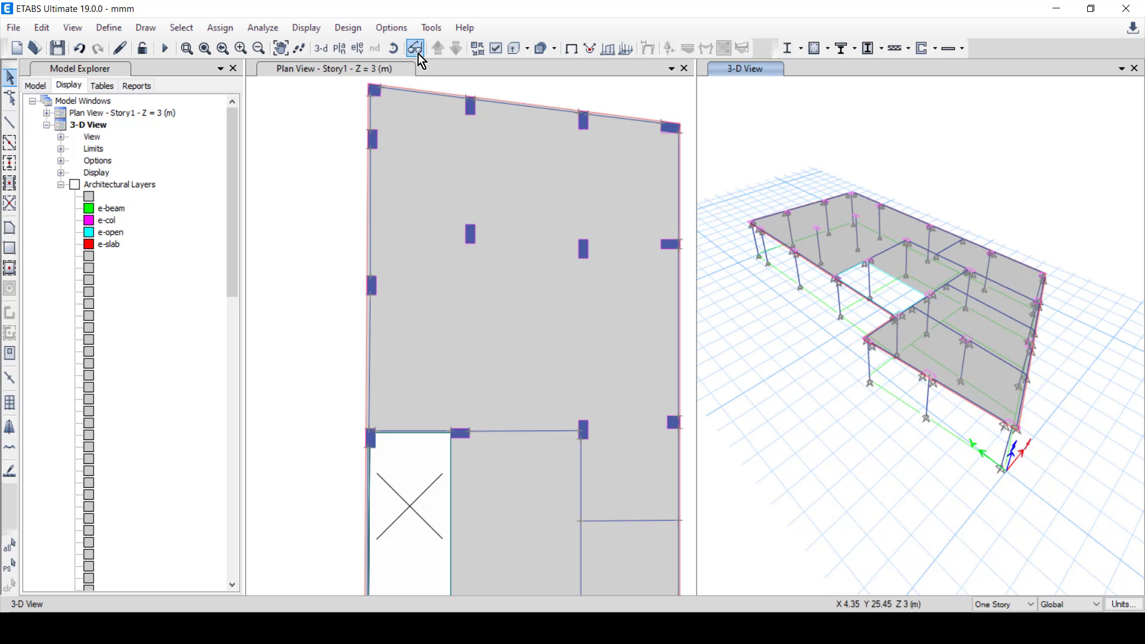
{"action": "left_click_drag", "start_coordinate": [787, 321], "coordinate": [853, 301]}
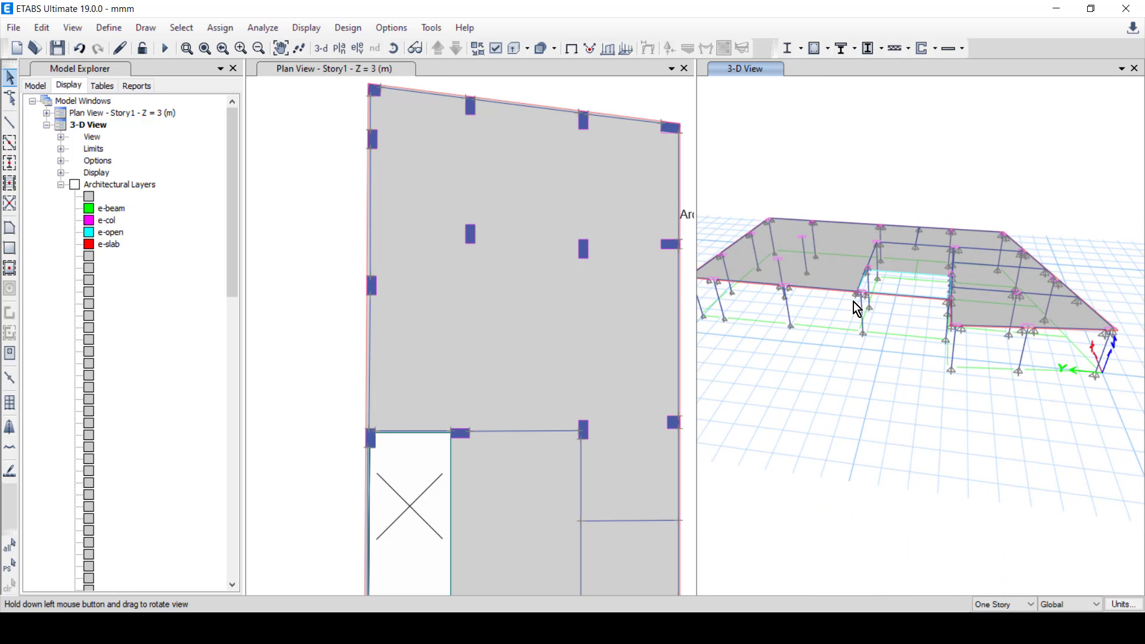
{"action": "scroll", "coordinate": [861, 291], "scroll_direction": "up", "scroll_amount": 5}
{"action": "scroll", "coordinate": [865, 298], "scroll_direction": "down", "scroll_amount": 5}
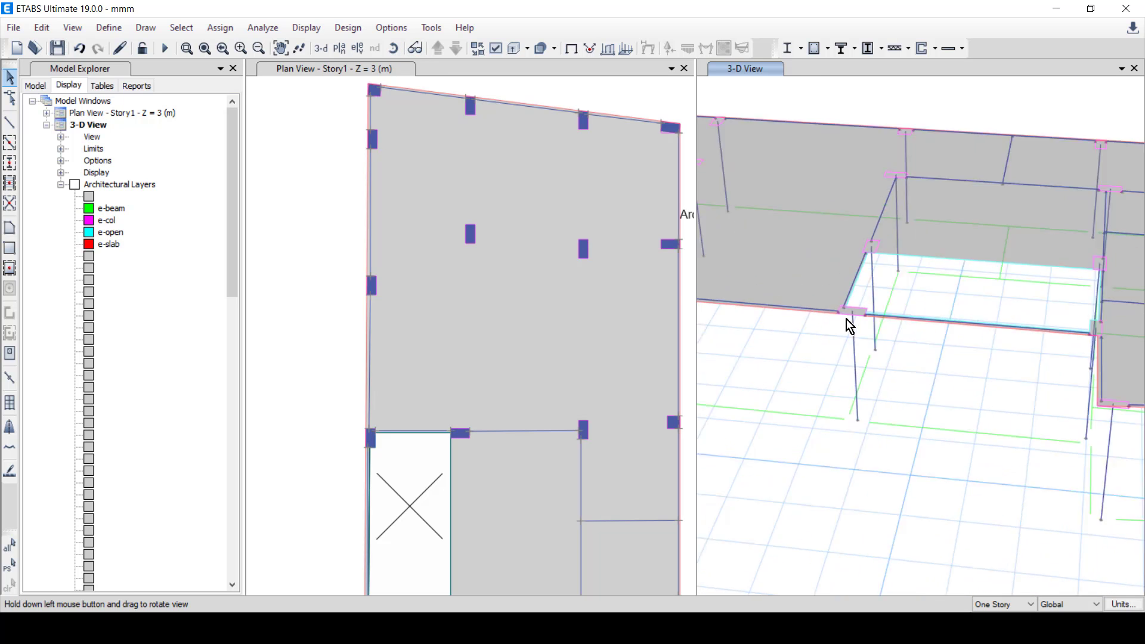
{"action": "scroll", "coordinate": [931, 313], "scroll_direction": "down", "scroll_amount": 3}
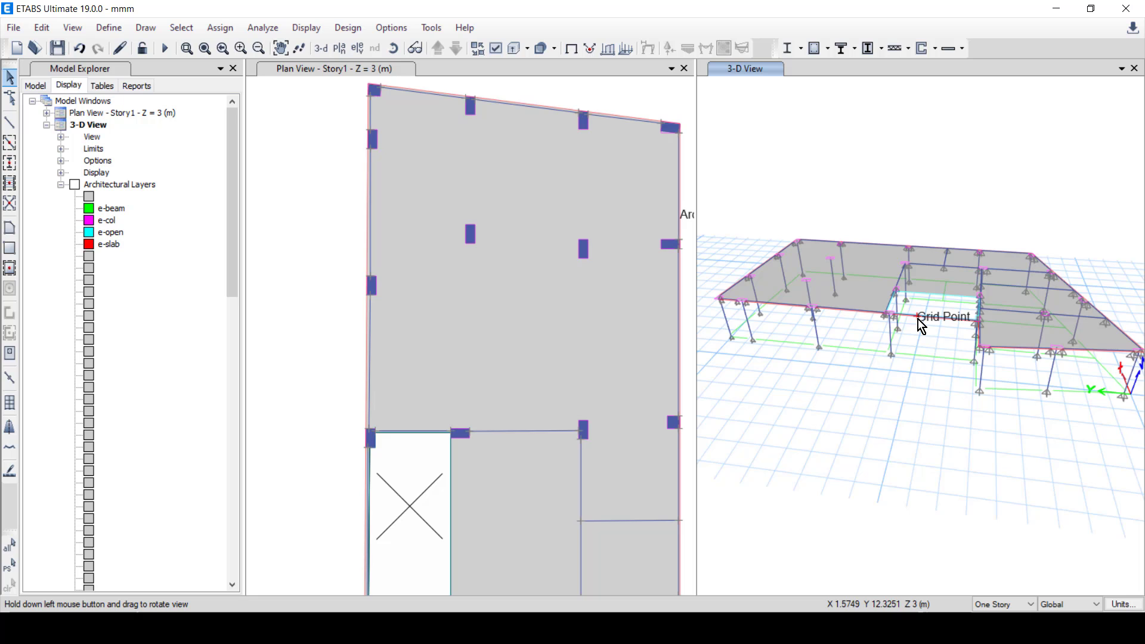
{"action": "scroll", "coordinate": [932, 316], "scroll_direction": "up", "scroll_amount": 2}
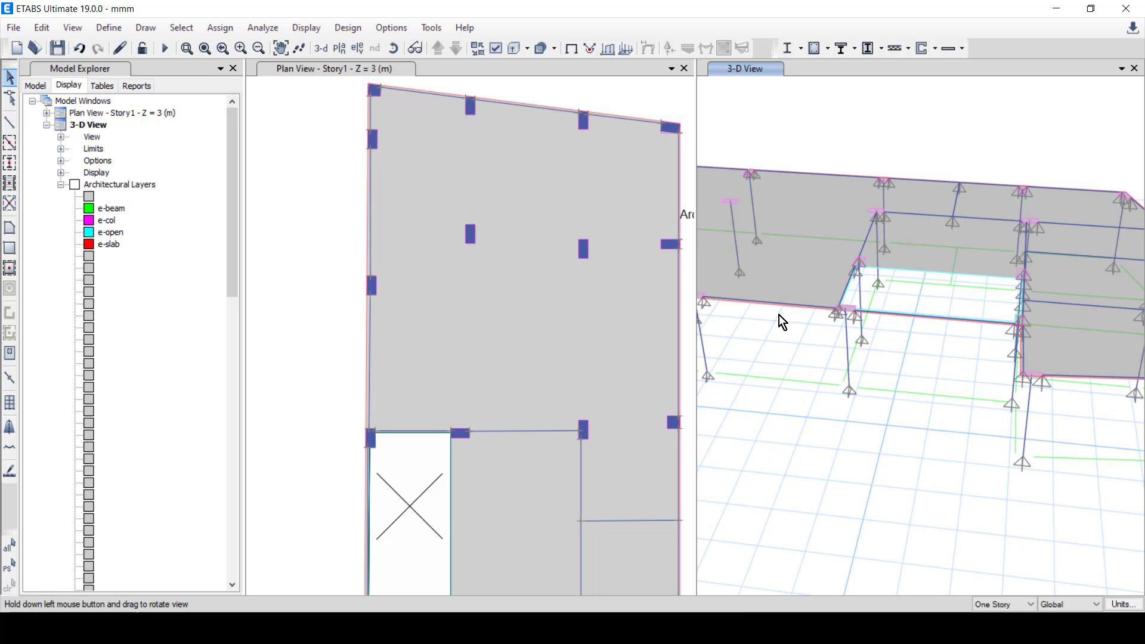
{"action": "scroll", "coordinate": [779, 317], "scroll_direction": "up", "scroll_amount": 2}
{"action": "scroll", "coordinate": [948, 293], "scroll_direction": "up", "scroll_amount": 1}
{"action": "scroll", "coordinate": [1001, 293], "scroll_direction": "up", "scroll_amount": 5}
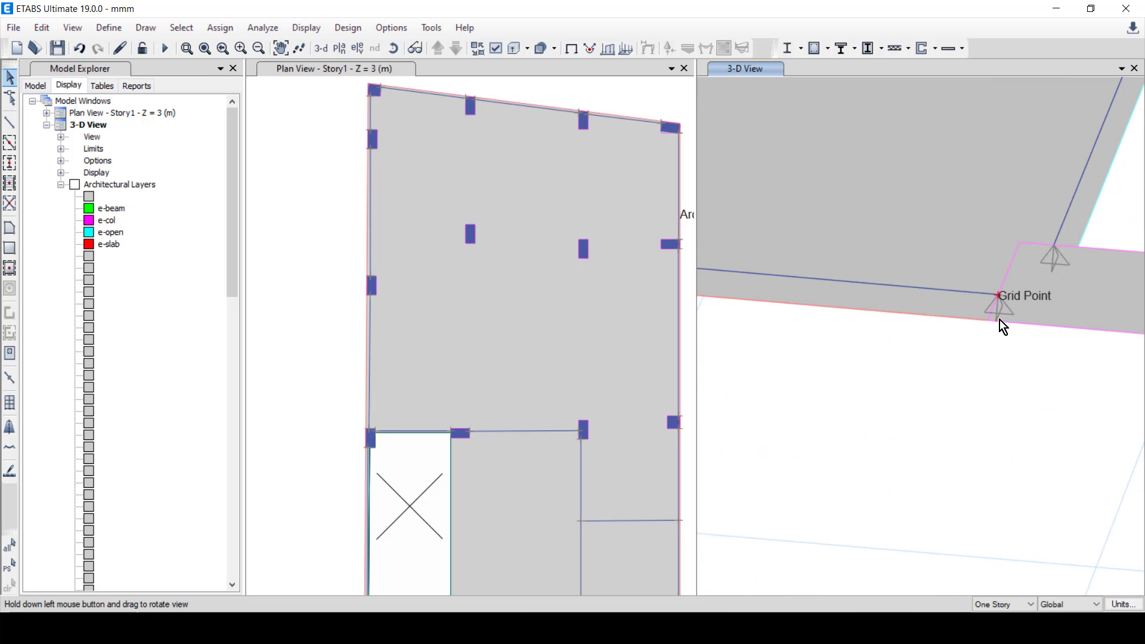
{"action": "scroll", "coordinate": [978, 370], "scroll_direction": "down", "scroll_amount": 3}
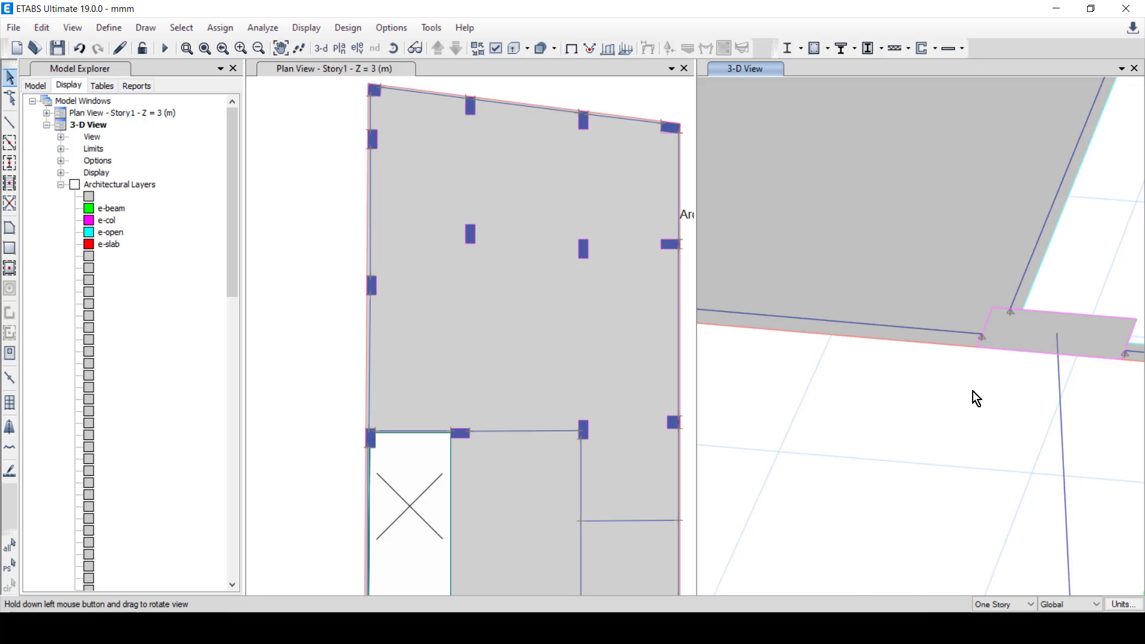
- Select everything on the Story1 plan and clear all translation and rotation restraints from its joints
{"action": "left_click", "coordinate": [316, 289]}
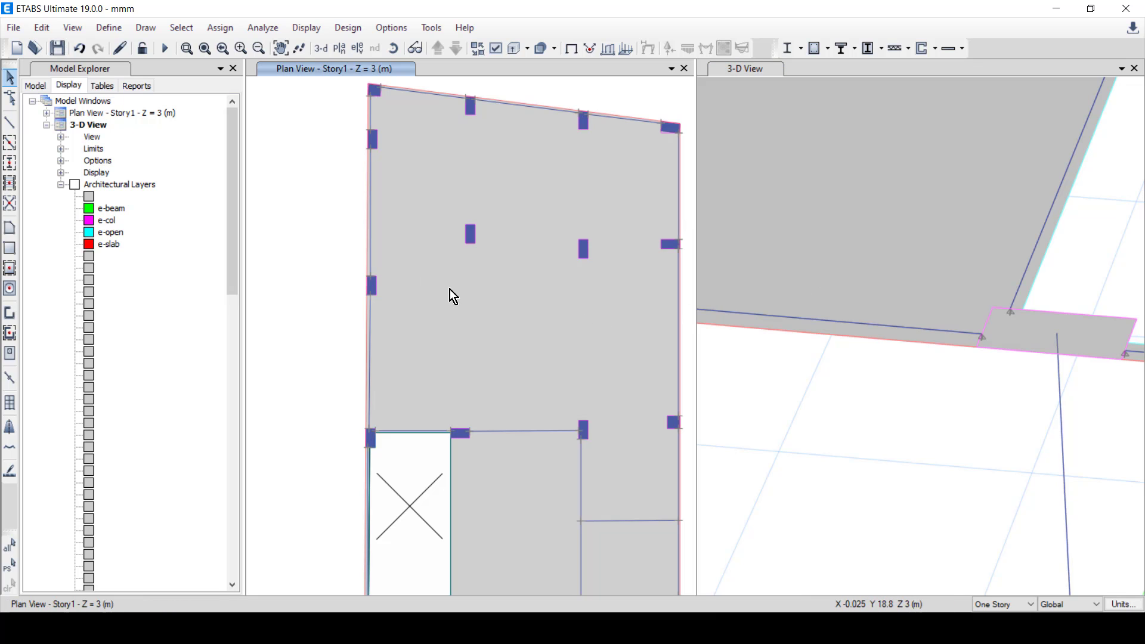
{"action": "scroll", "coordinate": [440, 276], "scroll_direction": "down", "scroll_amount": 1}
{"action": "scroll", "coordinate": [441, 277], "scroll_direction": "down", "scroll_amount": 2}
{"action": "left_click_drag", "start_coordinate": [388, 426], "coordinate": [603, 109]}
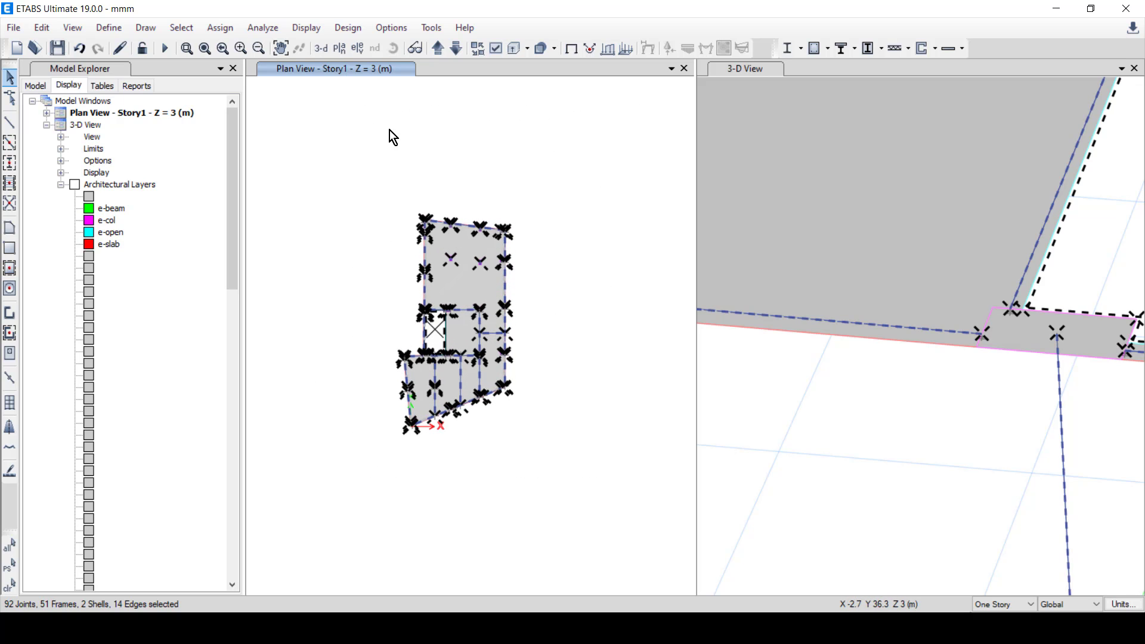
{"action": "left_click", "coordinate": [227, 30]}
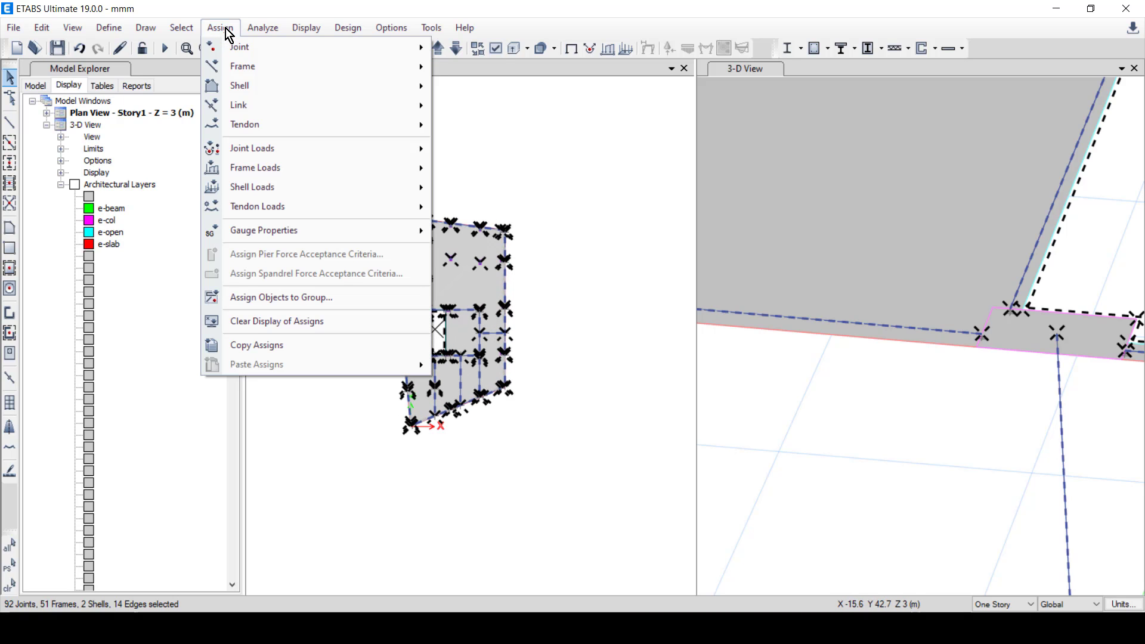
{"action": "mouse_move", "coordinate": [243, 46]}
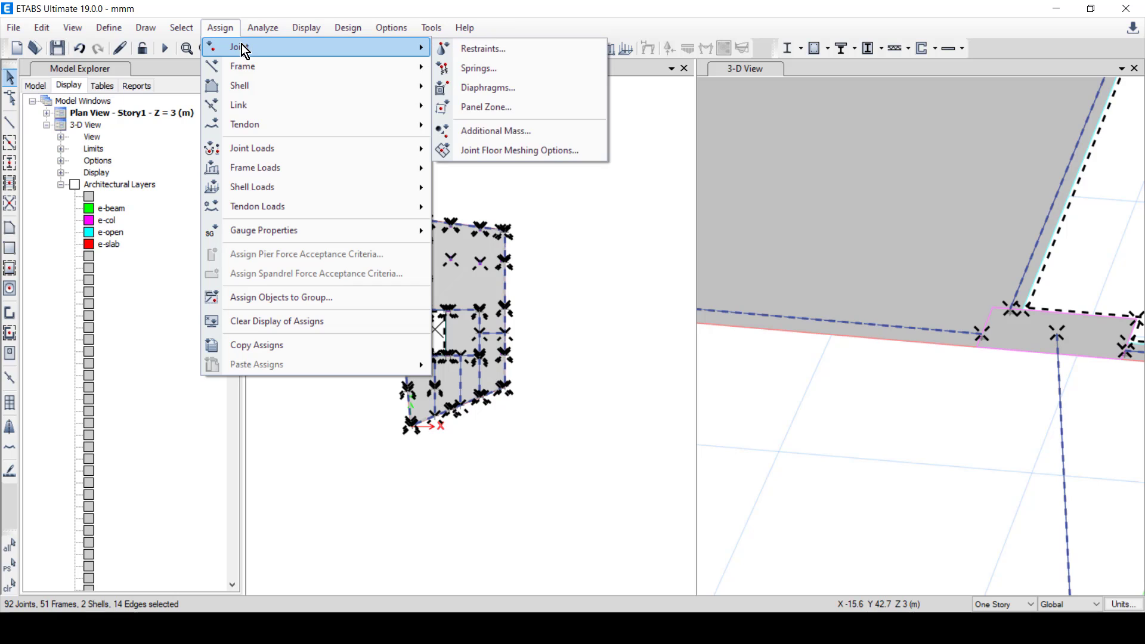
{"action": "left_click", "coordinate": [499, 48]}
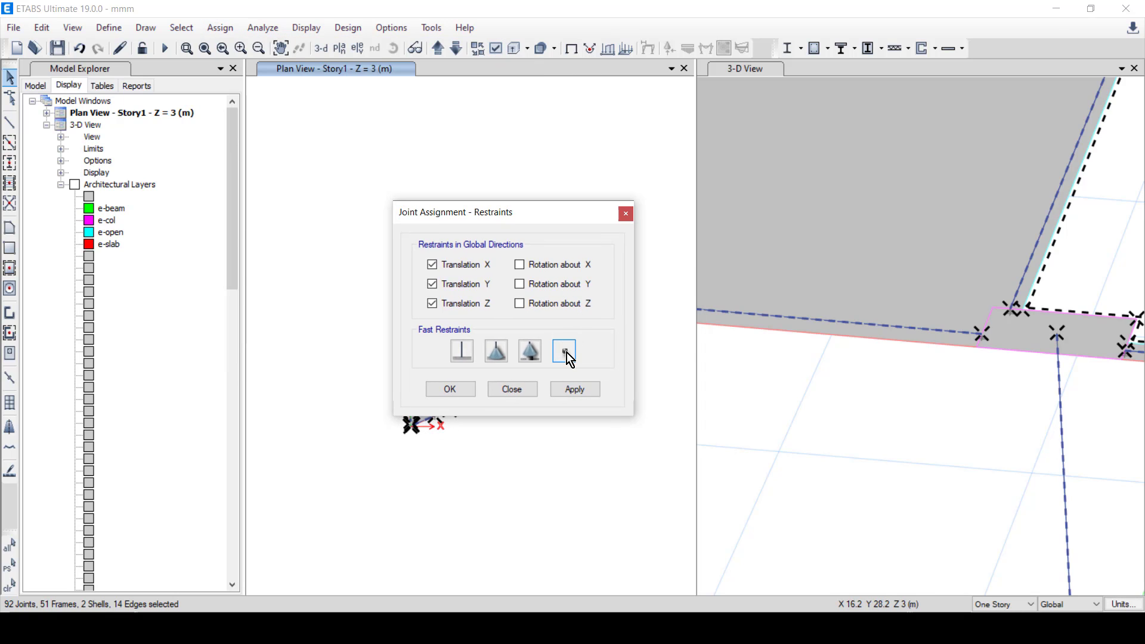
{"action": "left_click", "coordinate": [565, 351]}
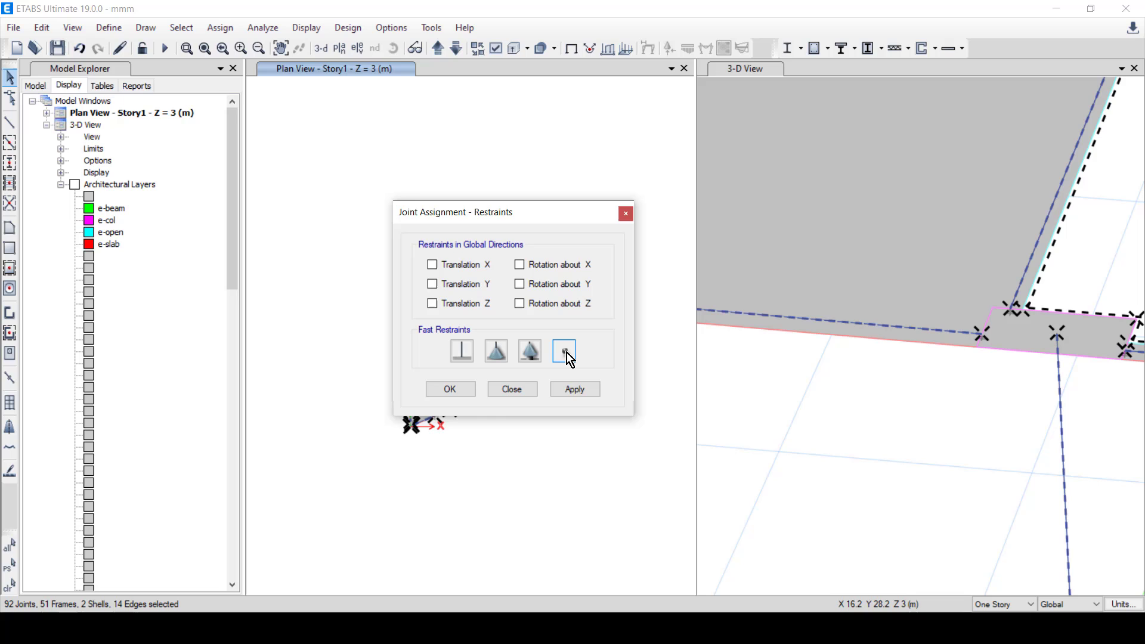
{"action": "left_click", "coordinate": [464, 393]}
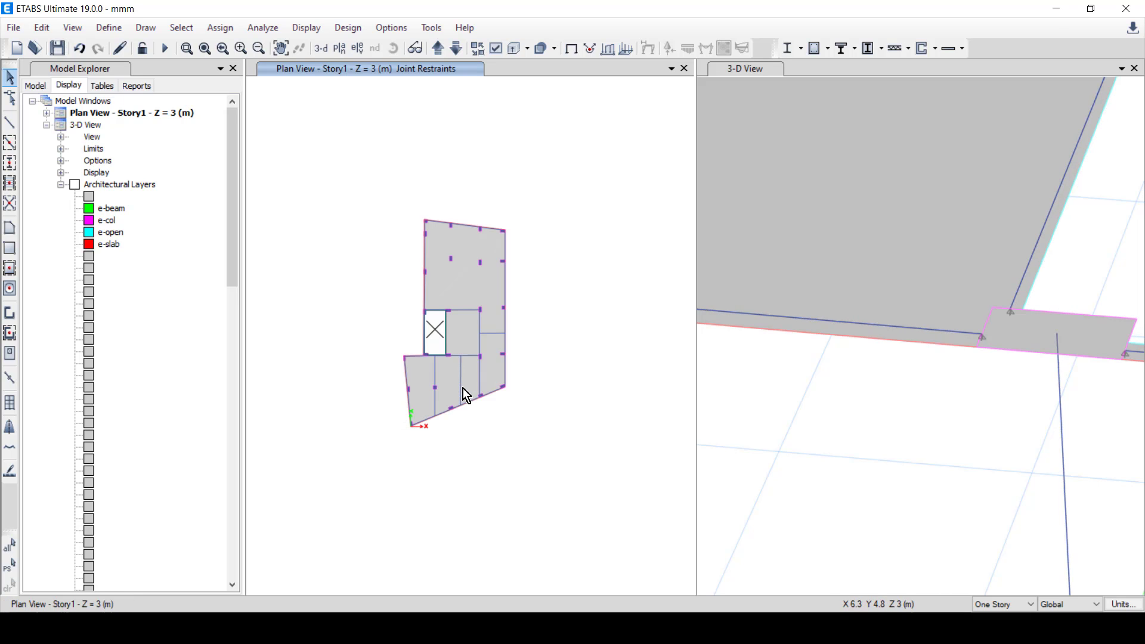
- Examine the Story1 joints in plan and 3-D, checking the beam ends and columns around the opening for remaining supports
{"action": "scroll", "coordinate": [916, 412], "scroll_direction": "down", "scroll_amount": 3}
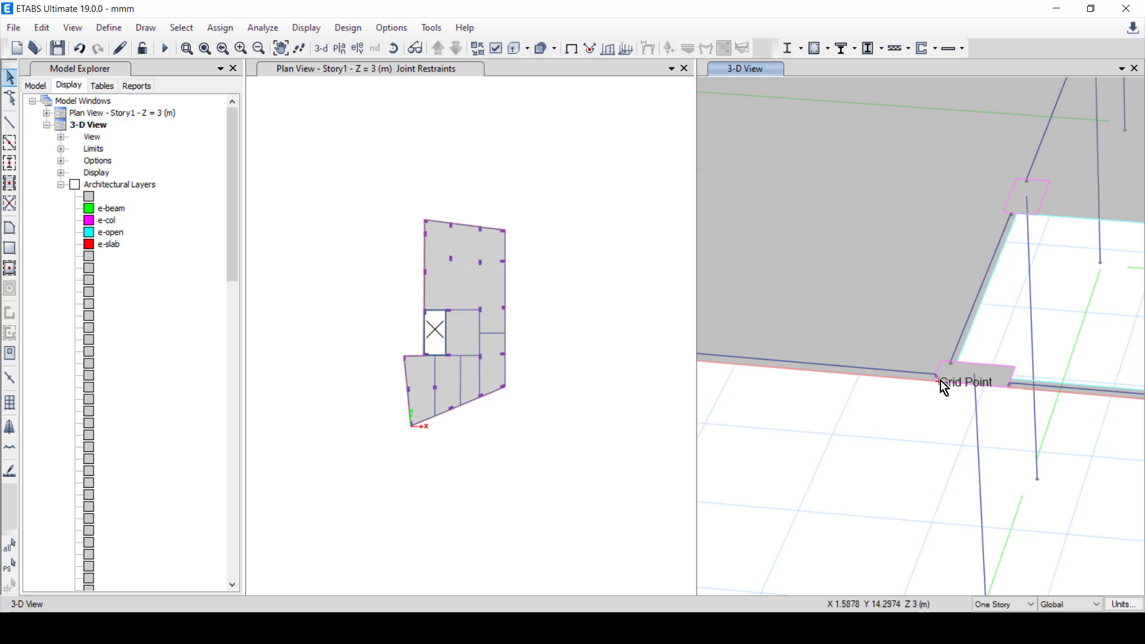
{"action": "scroll", "coordinate": [930, 381], "scroll_direction": "down", "scroll_amount": 5}
{"action": "scroll", "coordinate": [475, 302], "scroll_direction": "up", "scroll_amount": 5}
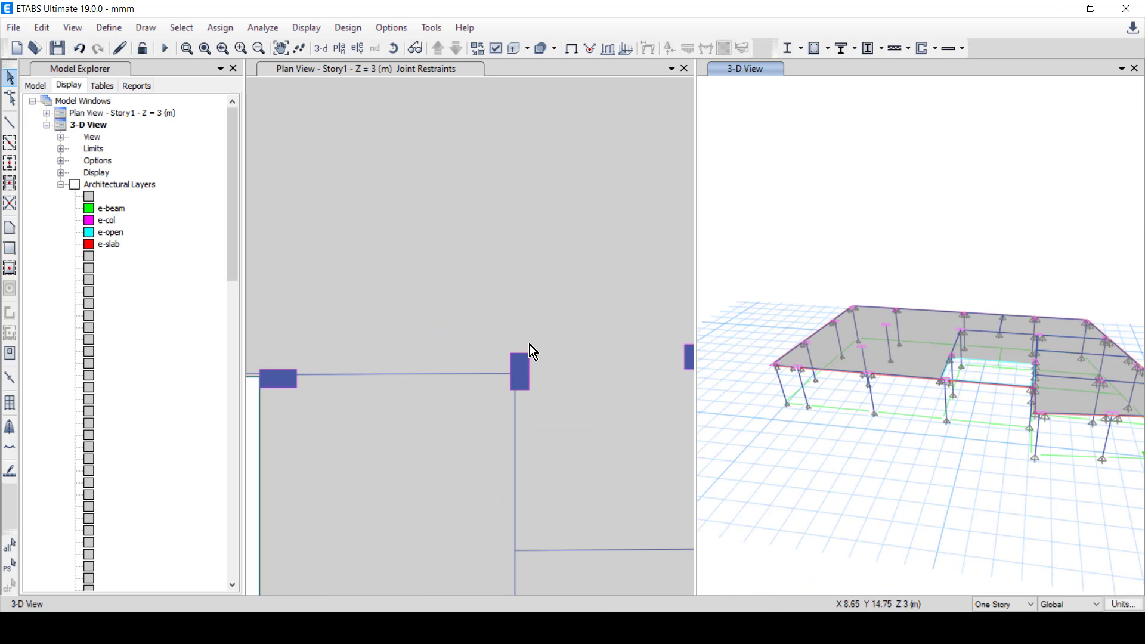
{"action": "scroll", "coordinate": [542, 280], "scroll_direction": "down", "scroll_amount": 2}
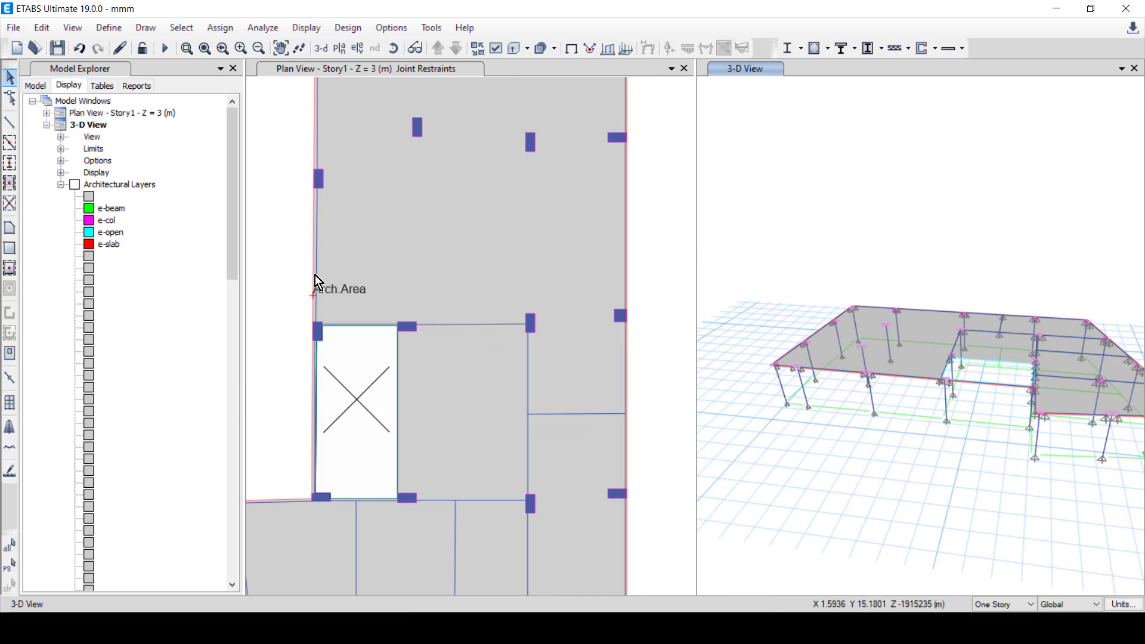
{"action": "left_click", "coordinate": [262, 149]}
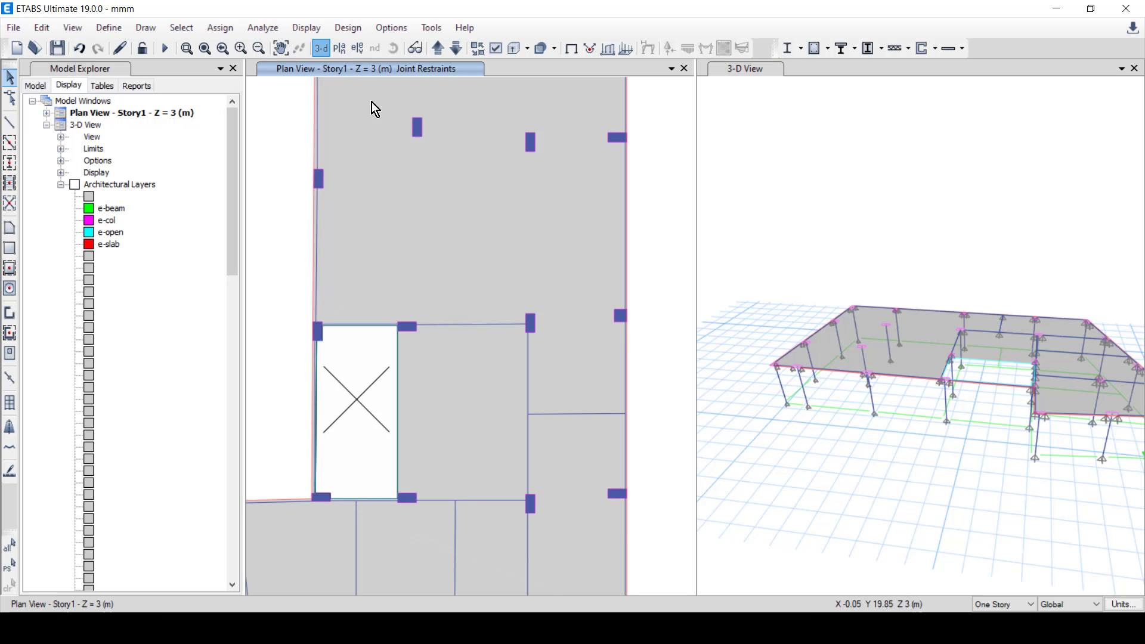
{"action": "scroll", "coordinate": [381, 284], "scroll_direction": "up", "scroll_amount": 4}
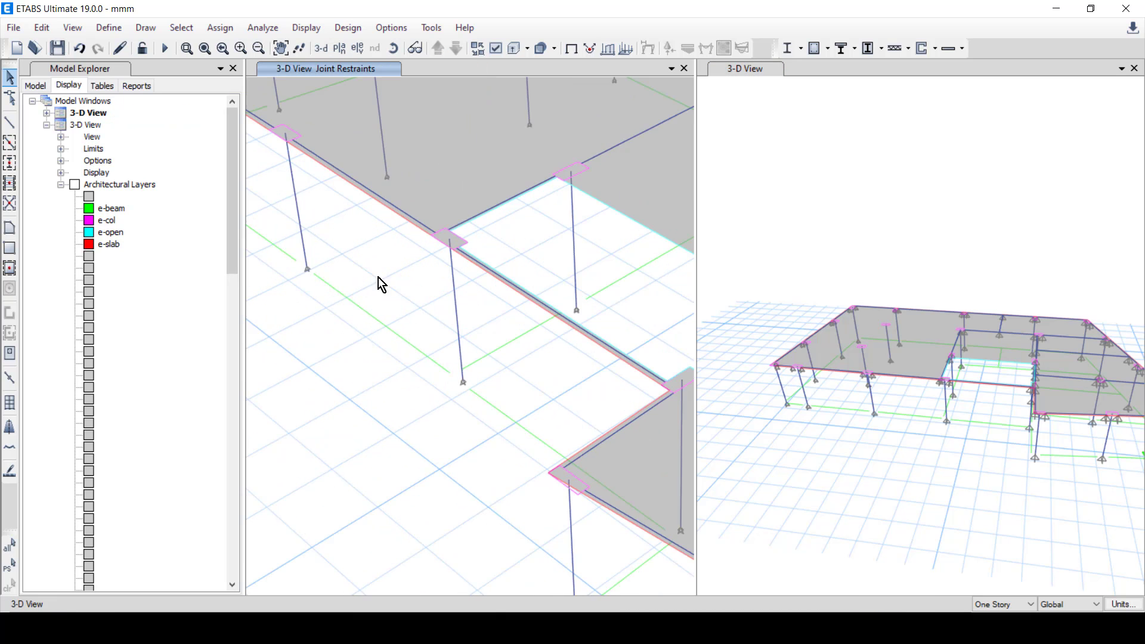
{"action": "scroll", "coordinate": [435, 230], "scroll_direction": "up", "scroll_amount": 3}
{"action": "scroll", "coordinate": [477, 224], "scroll_direction": "up", "scroll_amount": 2}
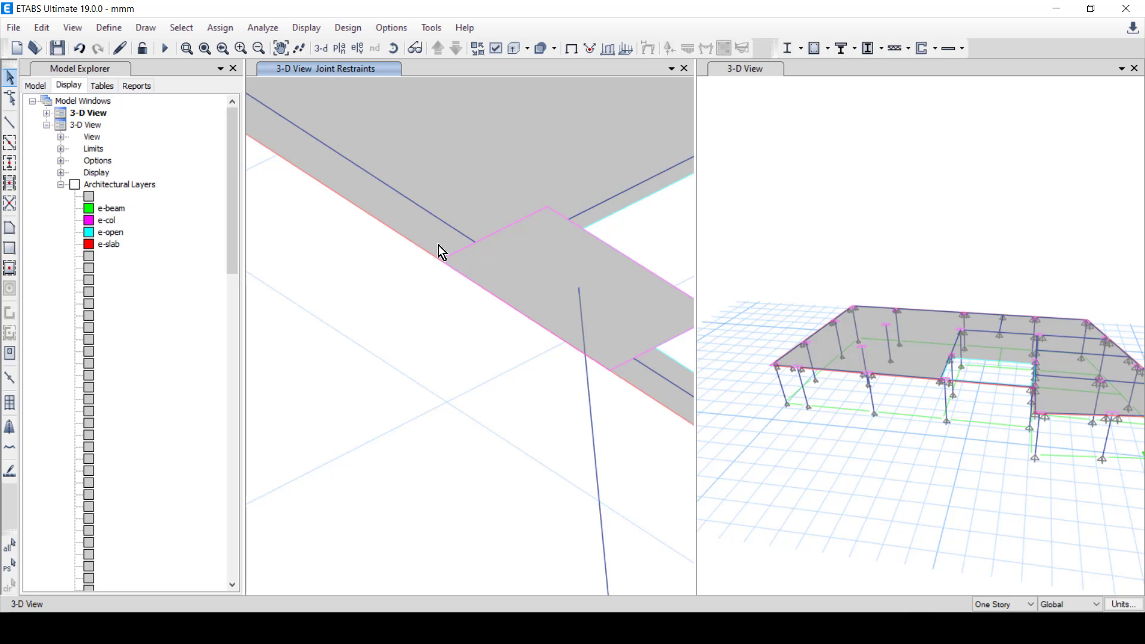
{"action": "scroll", "coordinate": [393, 224], "scroll_direction": "down", "scroll_amount": 5}
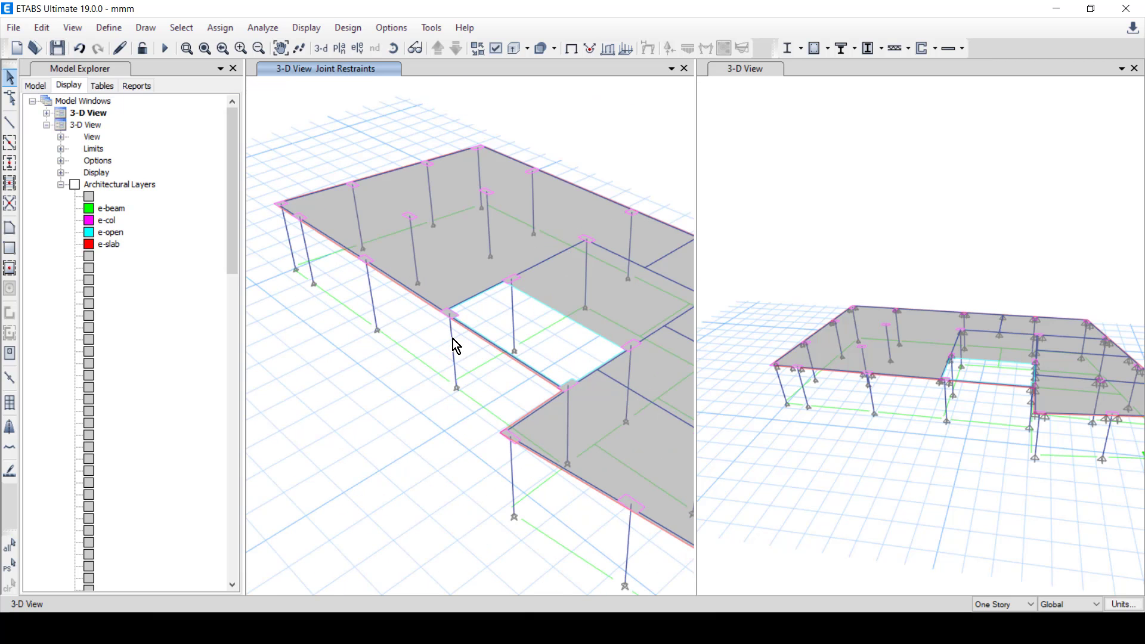
{"action": "scroll", "coordinate": [415, 328], "scroll_direction": "down", "scroll_amount": 2}
{"action": "scroll", "coordinate": [890, 366], "scroll_direction": "up", "scroll_amount": 3}
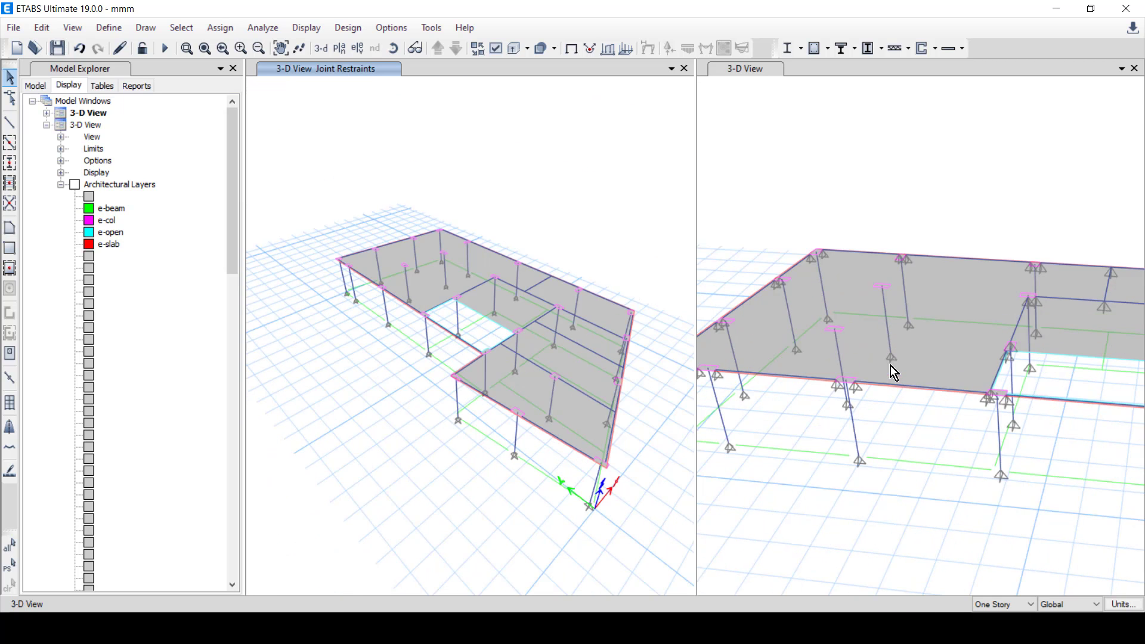
- Refresh both 3-D view windows to update the displayed joint restraints
{"action": "left_click", "coordinate": [123, 52]}
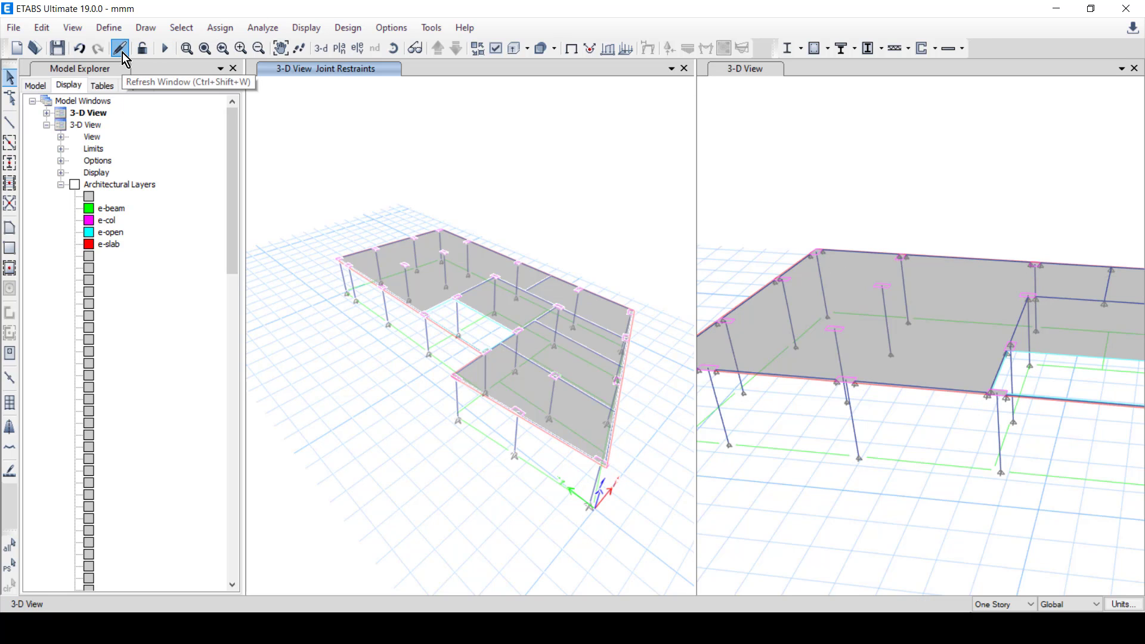
{"action": "left_click", "coordinate": [123, 55]}
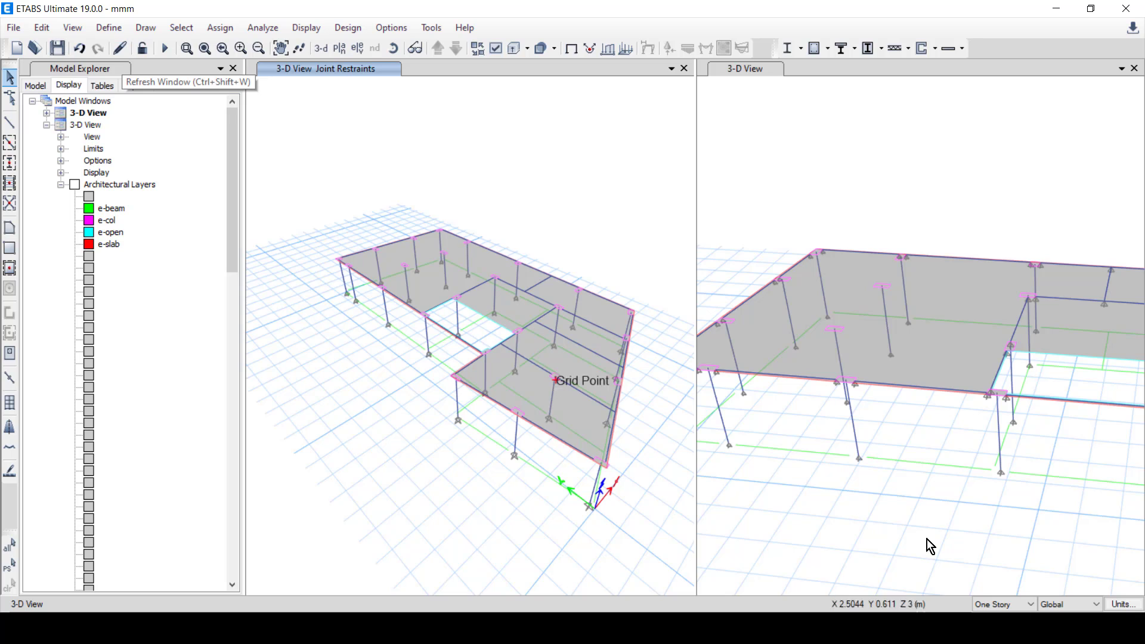
{"action": "left_click", "coordinate": [840, 492]}
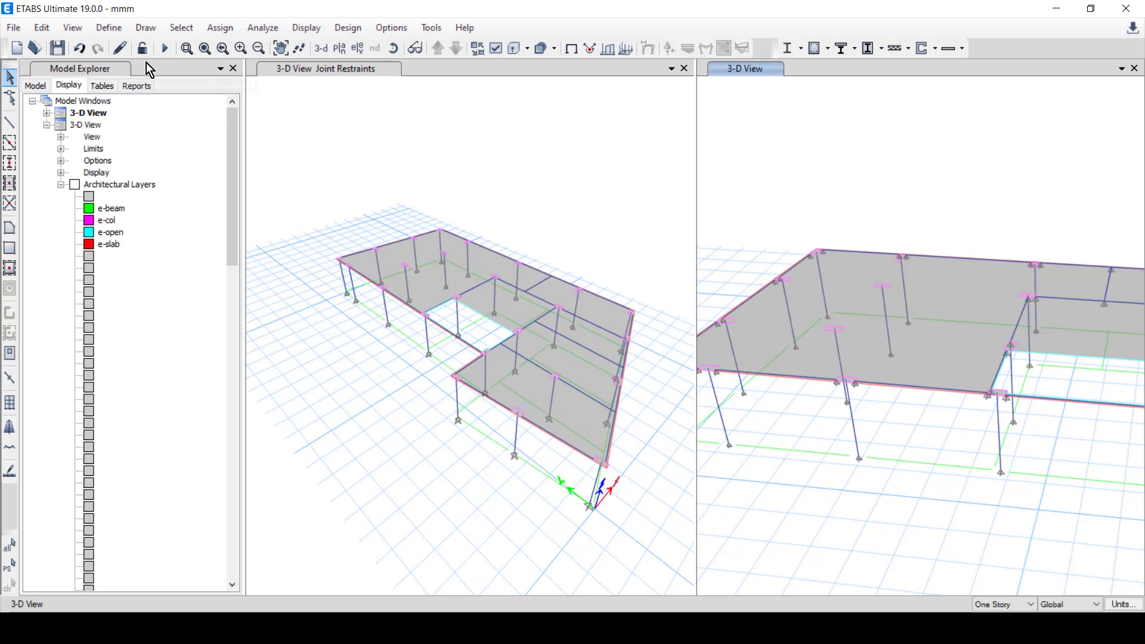
{"action": "left_click", "coordinate": [129, 53]}
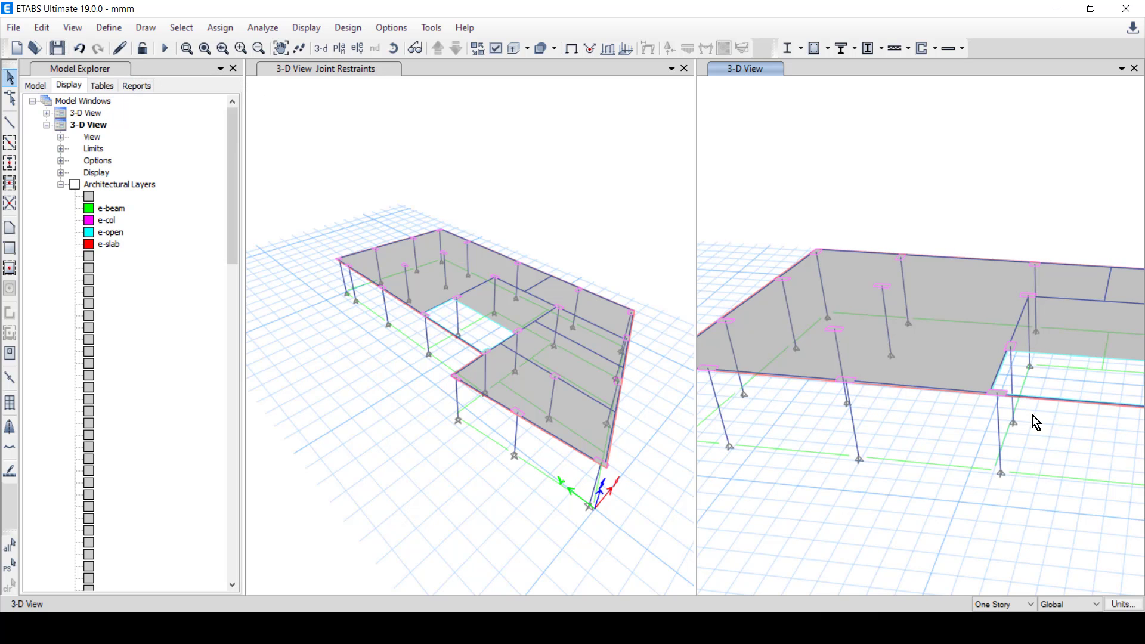
{"action": "scroll", "coordinate": [984, 379], "scroll_direction": "up", "scroll_amount": 4}
{"action": "scroll", "coordinate": [987, 378], "scroll_direction": "down", "scroll_amount": 3}
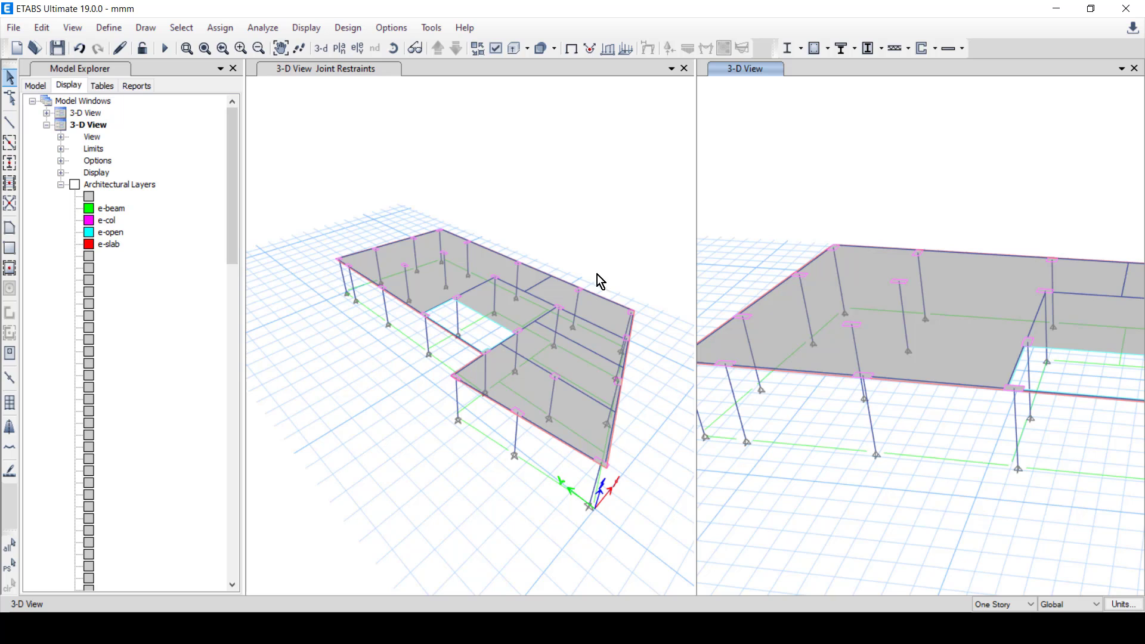
- Switch the Joint Restraints window from 3-D to the default Story1 plan view
{"action": "left_click", "coordinate": [351, 146]}
{"action": "left_click", "coordinate": [341, 48]}
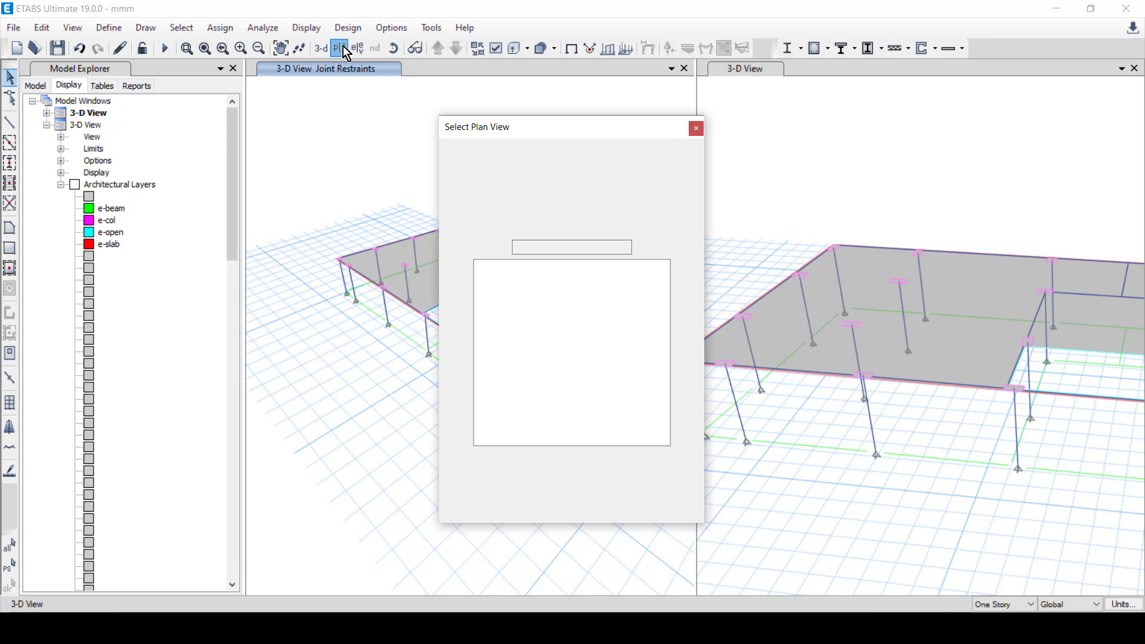
{"action": "left_click", "coordinate": [499, 305]}
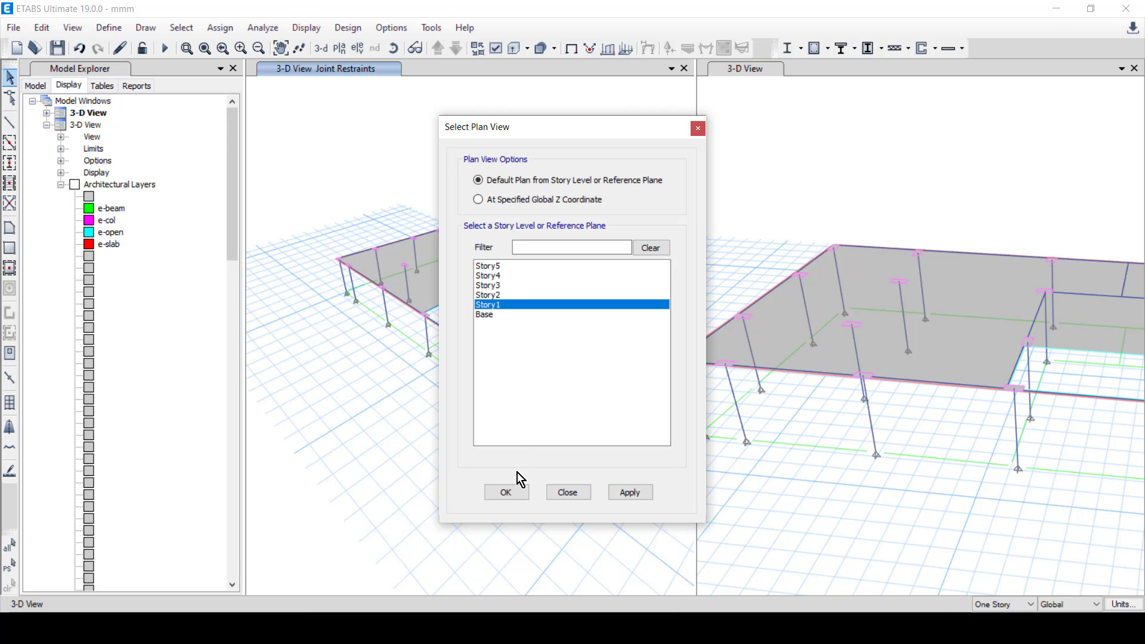
{"action": "left_click", "coordinate": [510, 492]}
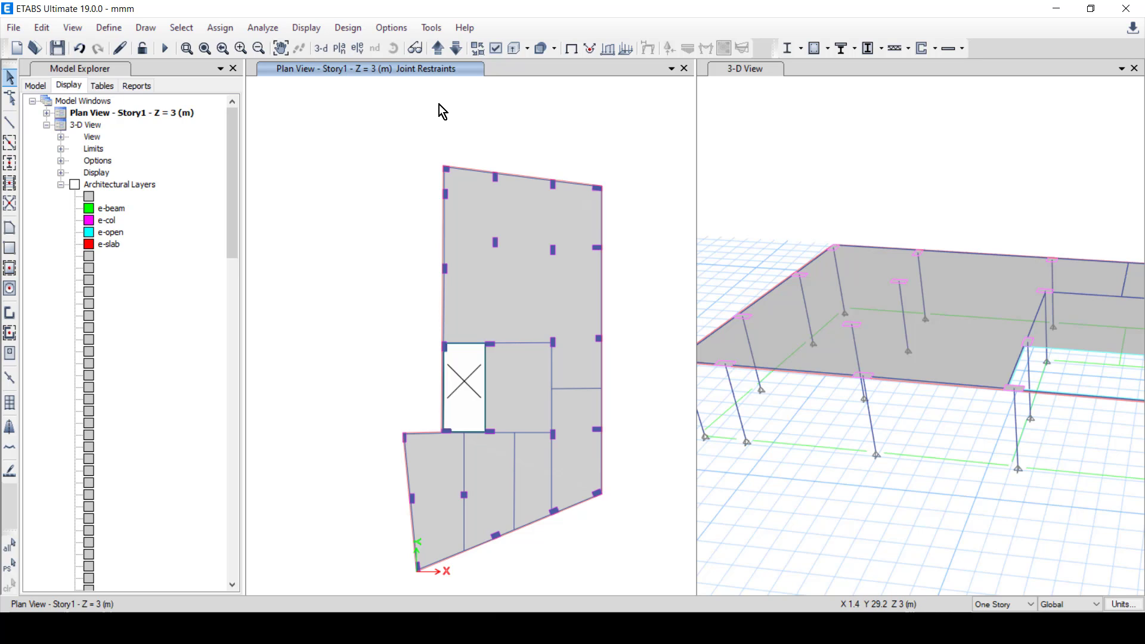
- On the Base plan, assign fully fixed restraints, with all translations and rotations restrained, to every joint
{"action": "left_click", "coordinate": [460, 47]}
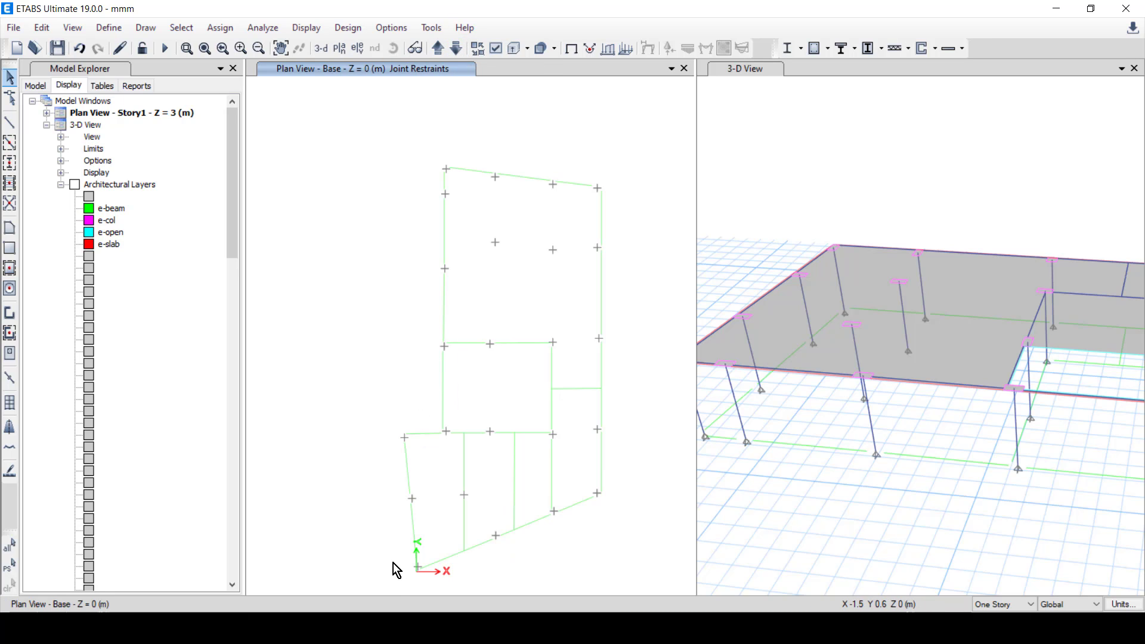
{"action": "left_click_drag", "start_coordinate": [392, 576], "coordinate": [653, 107]}
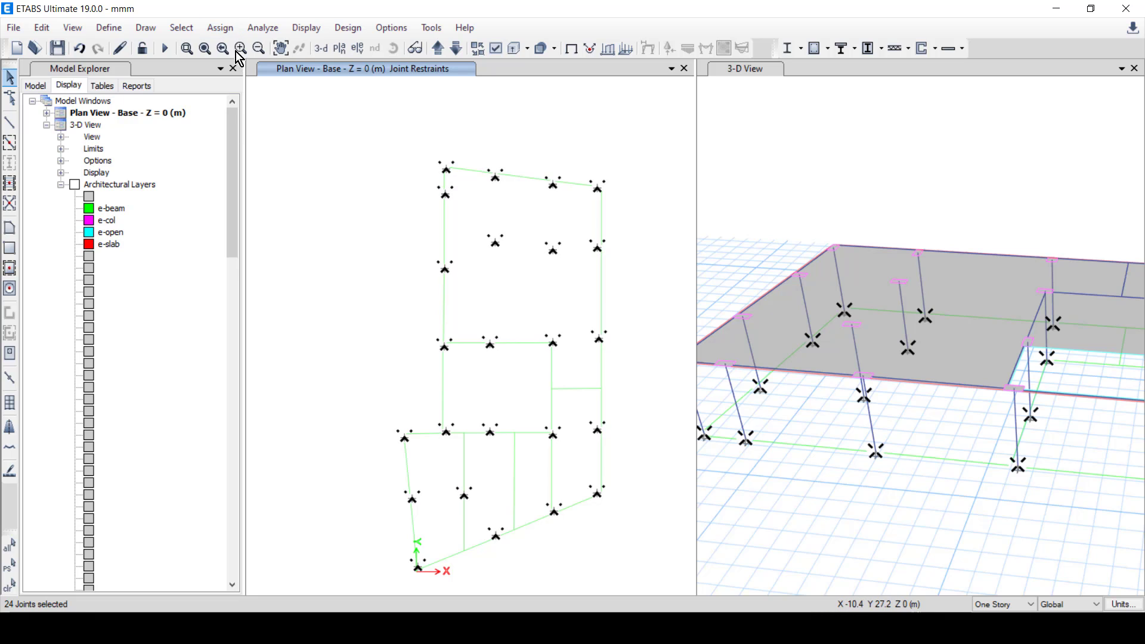
{"action": "left_click", "coordinate": [221, 30]}
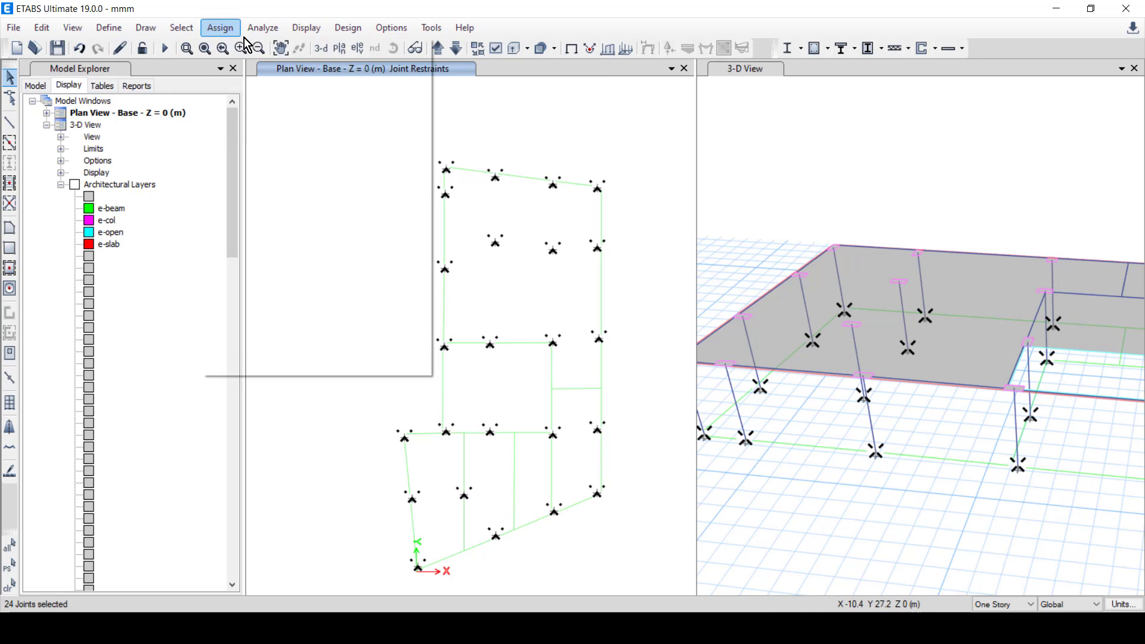
{"action": "mouse_move", "coordinate": [256, 47]}
{"action": "left_click", "coordinate": [482, 59]}
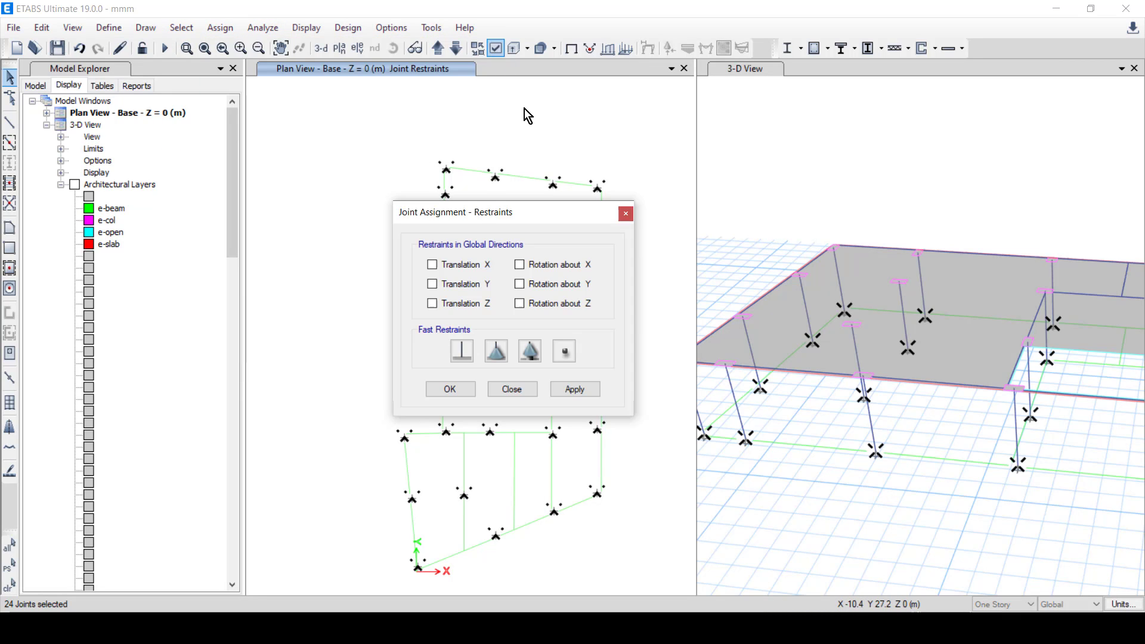
{"action": "left_click", "coordinate": [471, 345]}
{"action": "left_click", "coordinate": [459, 390]}
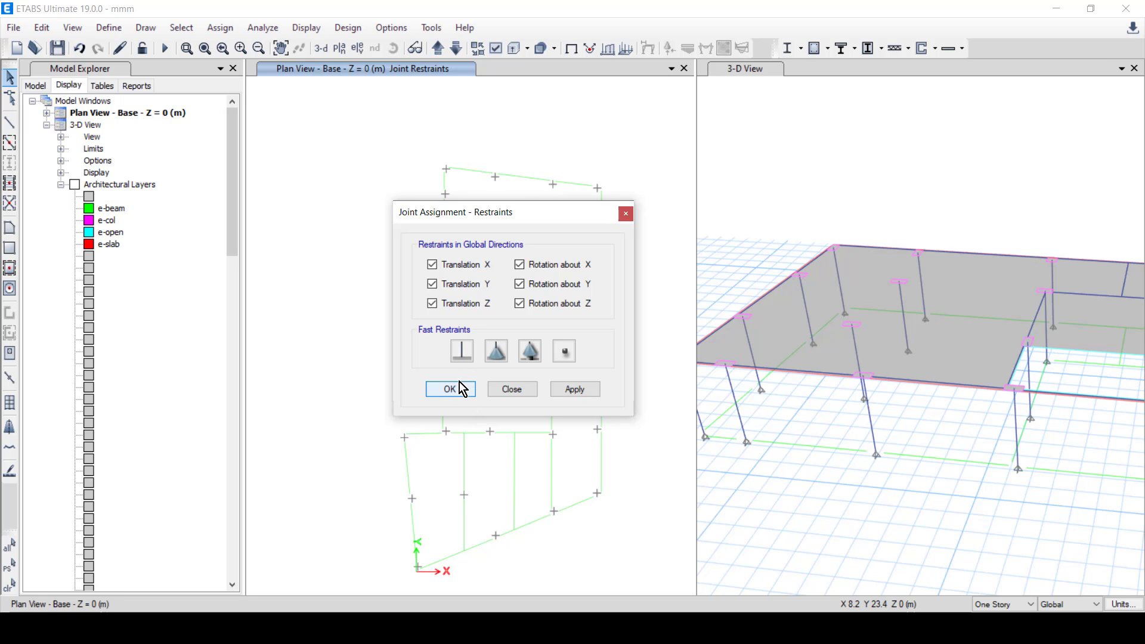
- Return the plan to Story1 and examine the slab, beam ends and column connections in the 3-D view
{"action": "left_click", "coordinate": [435, 52]}
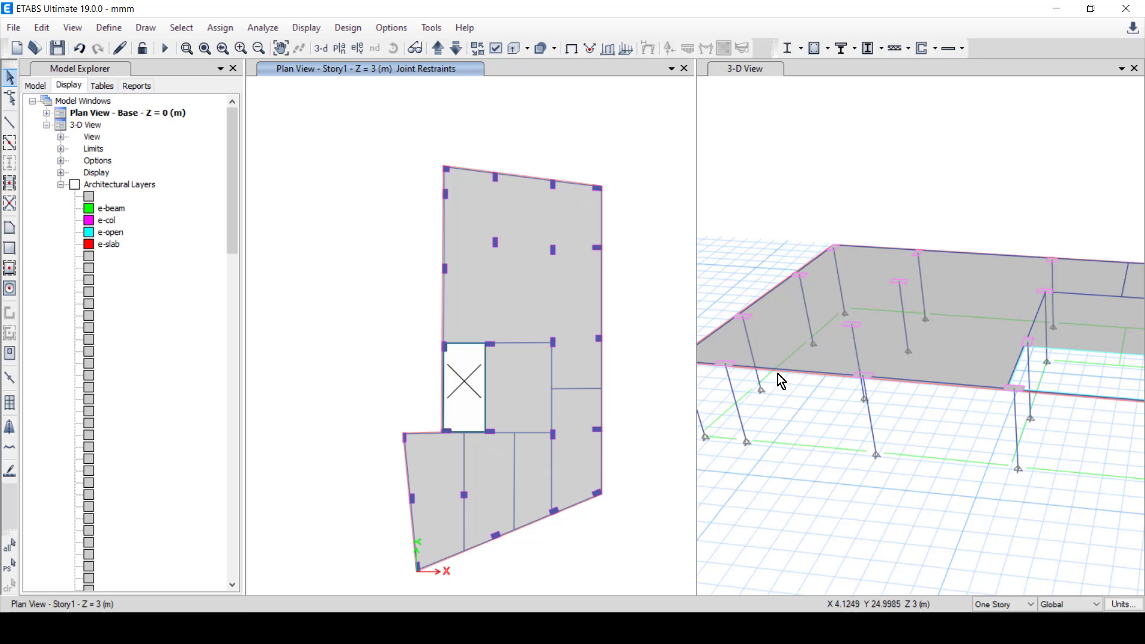
{"action": "scroll", "coordinate": [911, 377], "scroll_direction": "up", "scroll_amount": 3}
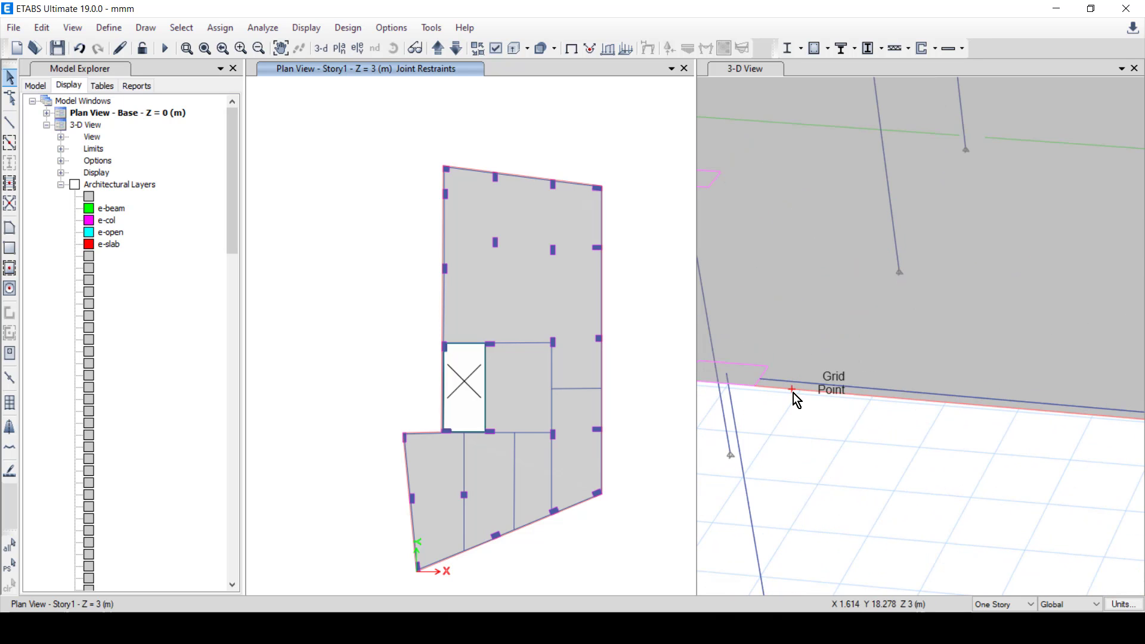
{"action": "scroll", "coordinate": [775, 386], "scroll_direction": "down", "scroll_amount": 3}
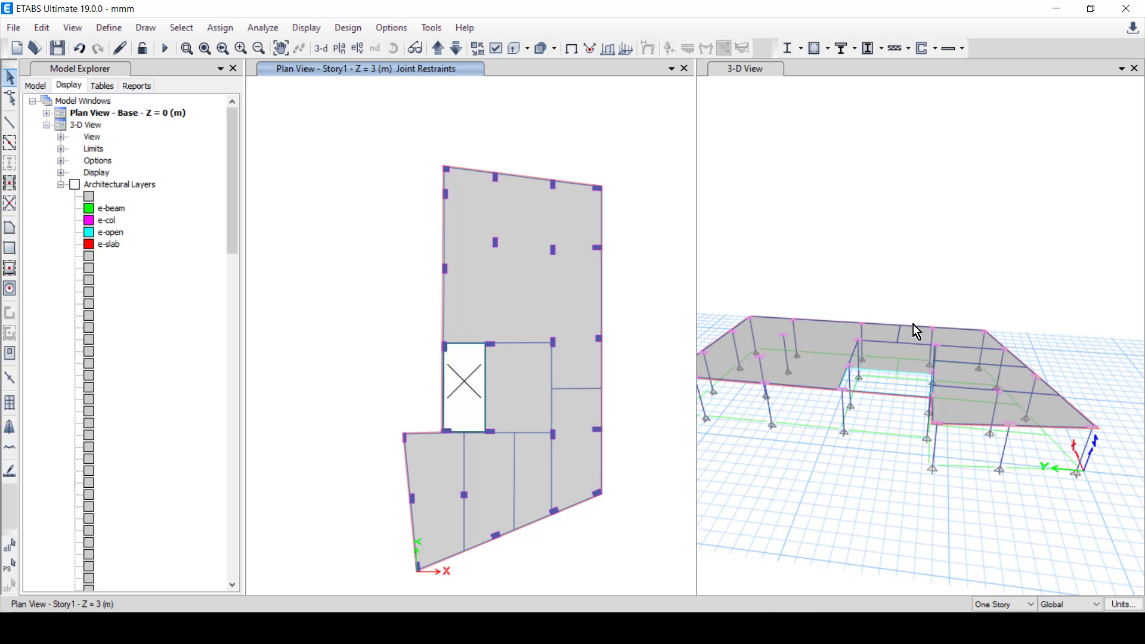
{"action": "scroll", "coordinate": [972, 339], "scroll_direction": "up", "scroll_amount": 5}
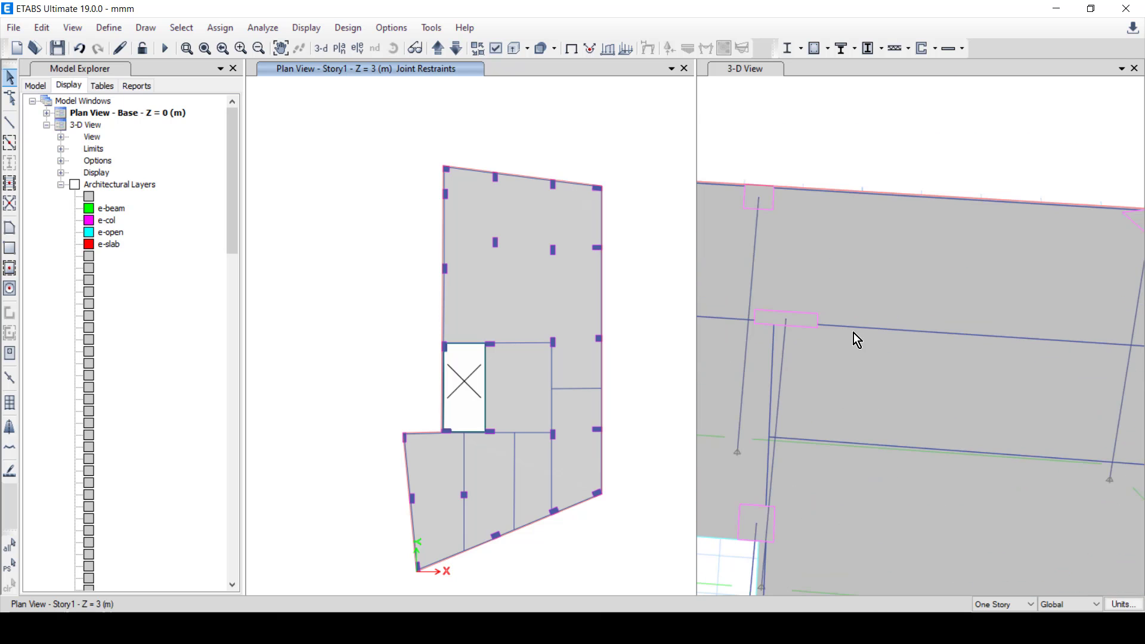
{"action": "scroll", "coordinate": [793, 321], "scroll_direction": "down", "scroll_amount": 3}
{"action": "scroll", "coordinate": [818, 471], "scroll_direction": "up", "scroll_amount": 4}
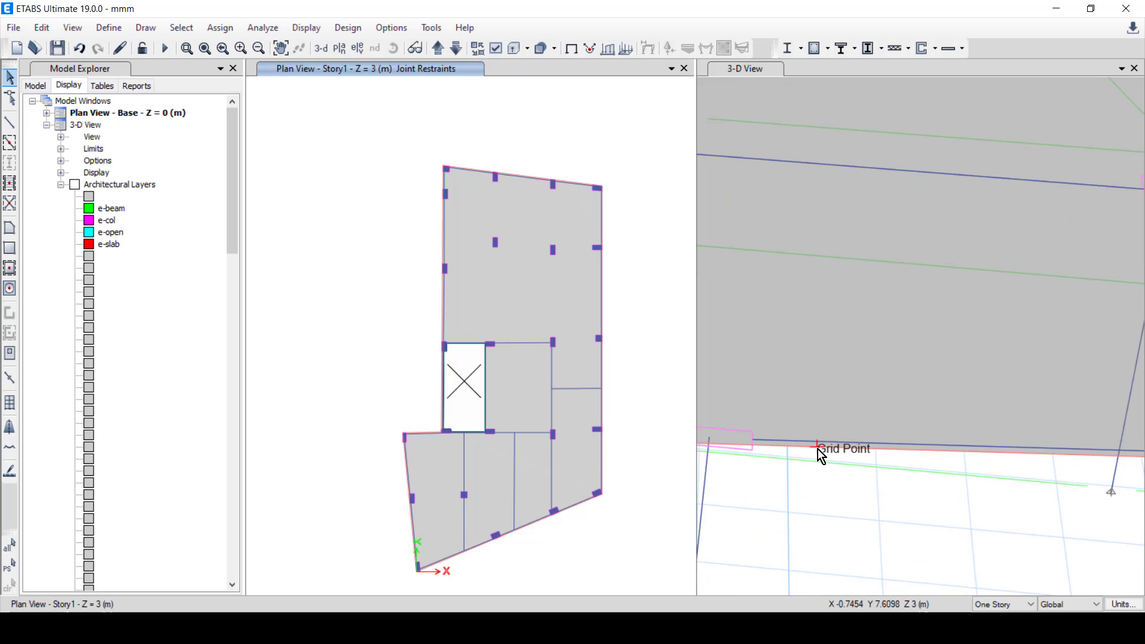
{"action": "scroll", "coordinate": [818, 470], "scroll_direction": "down", "scroll_amount": 4}
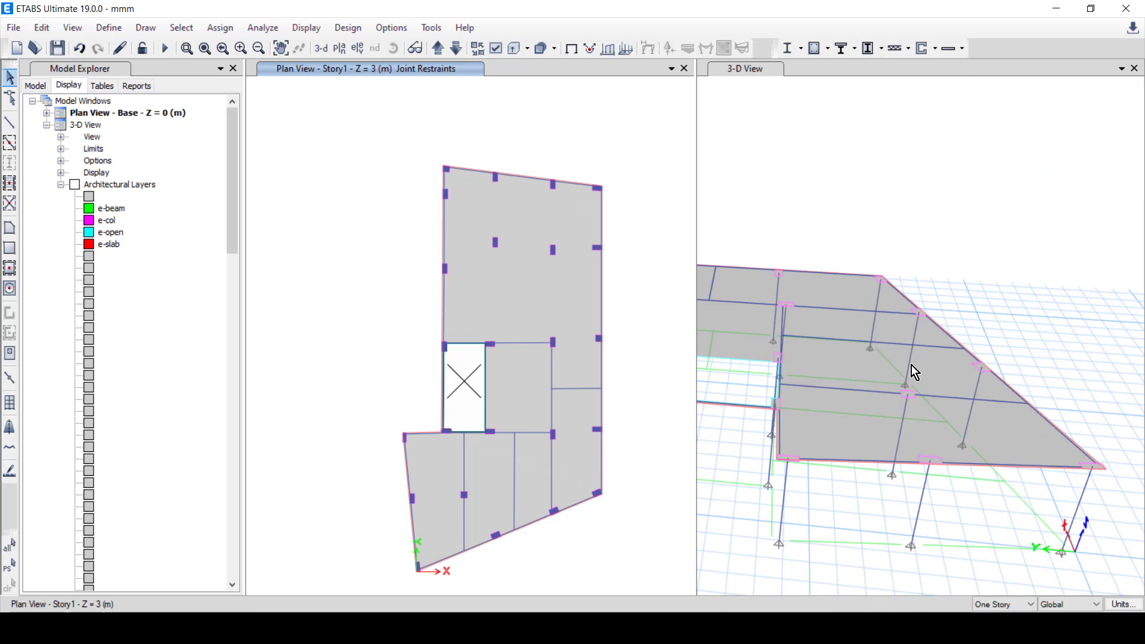
{"action": "scroll", "coordinate": [906, 367], "scroll_direction": "up", "scroll_amount": 3}
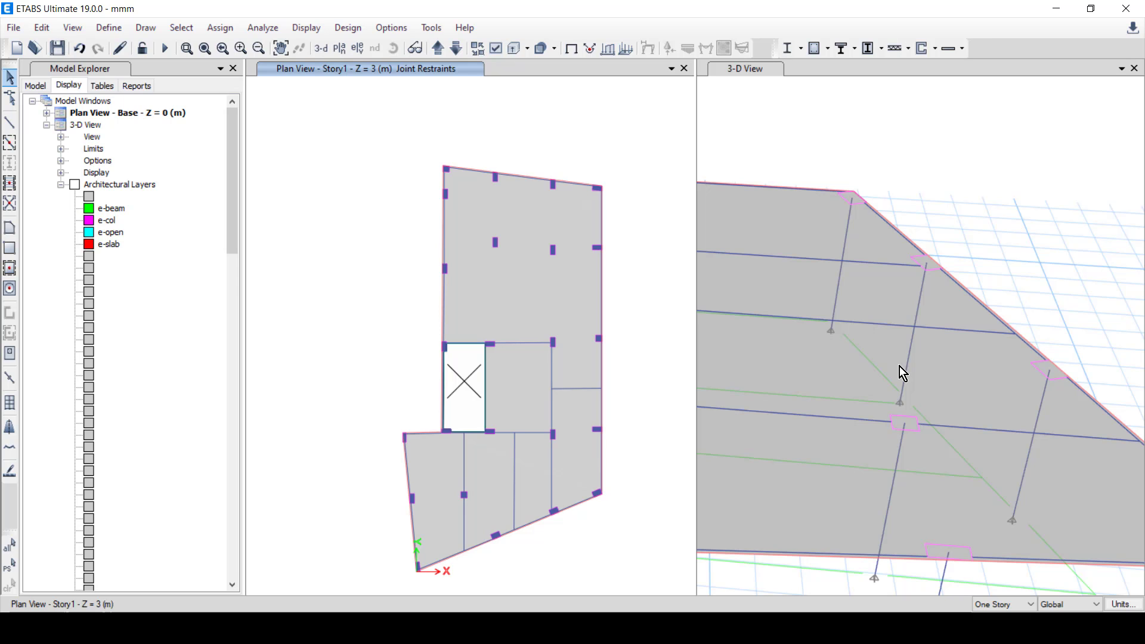
- Examine the Story1 plan closely, checking how the beams meet the columns, the slab edges and the opening
{"action": "scroll", "coordinate": [507, 507], "scroll_direction": "up", "scroll_amount": 3}
{"action": "scroll", "coordinate": [489, 464], "scroll_direction": "up", "scroll_amount": 2}
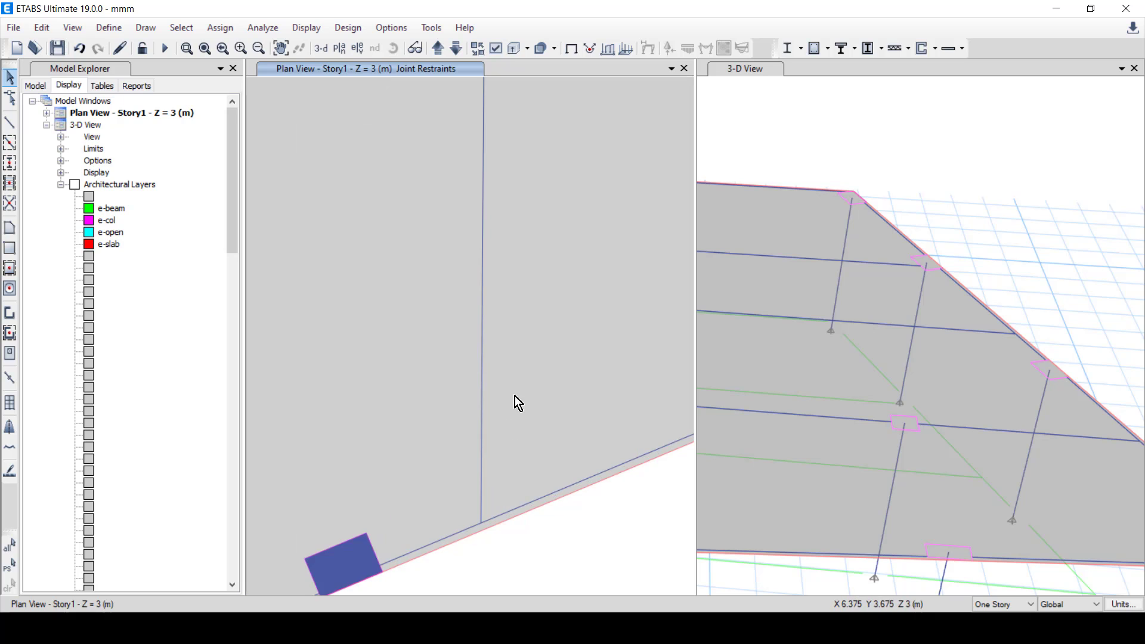
{"action": "scroll", "coordinate": [514, 395], "scroll_direction": "down", "scroll_amount": 5}
{"action": "scroll", "coordinate": [494, 270], "scroll_direction": "up", "scroll_amount": 5}
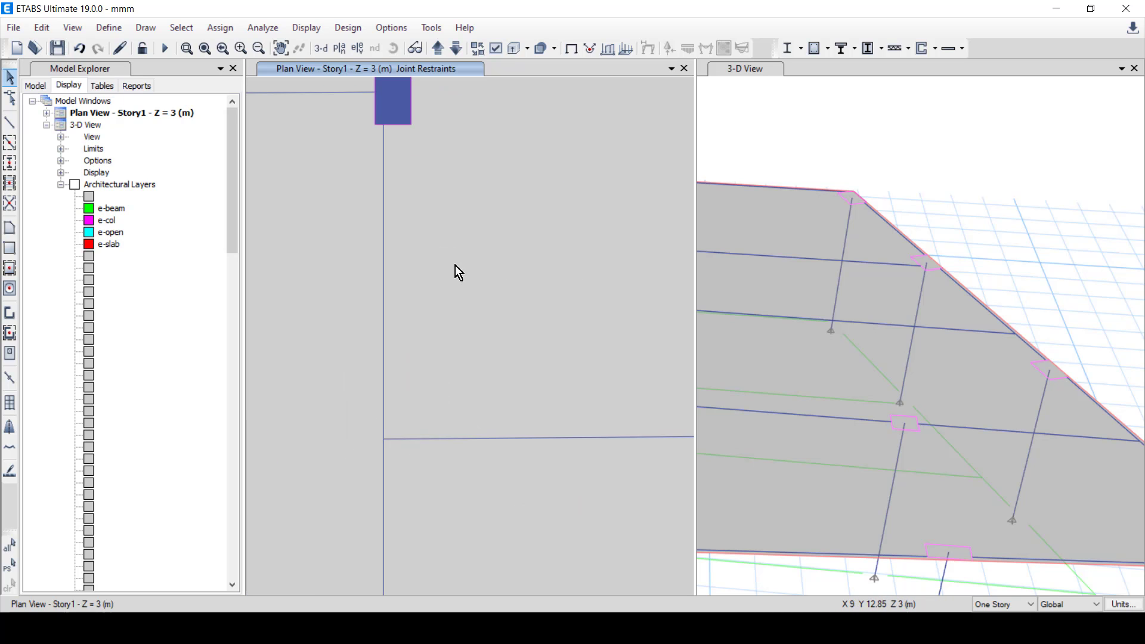
{"action": "scroll", "coordinate": [450, 298], "scroll_direction": "down", "scroll_amount": 3}
{"action": "scroll", "coordinate": [427, 276], "scroll_direction": "up", "scroll_amount": 2}
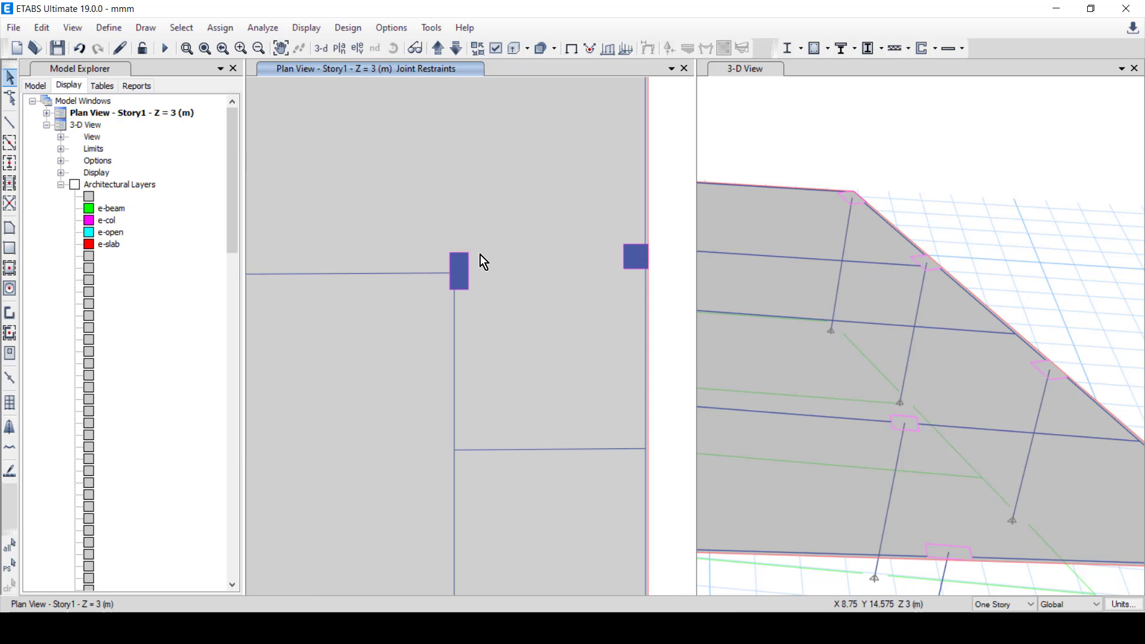
{"action": "scroll", "coordinate": [437, 288], "scroll_direction": "down", "scroll_amount": 2}
{"action": "scroll", "coordinate": [358, 250], "scroll_direction": "up", "scroll_amount": 4}
{"action": "scroll", "coordinate": [384, 298], "scroll_direction": "down", "scroll_amount": 2}
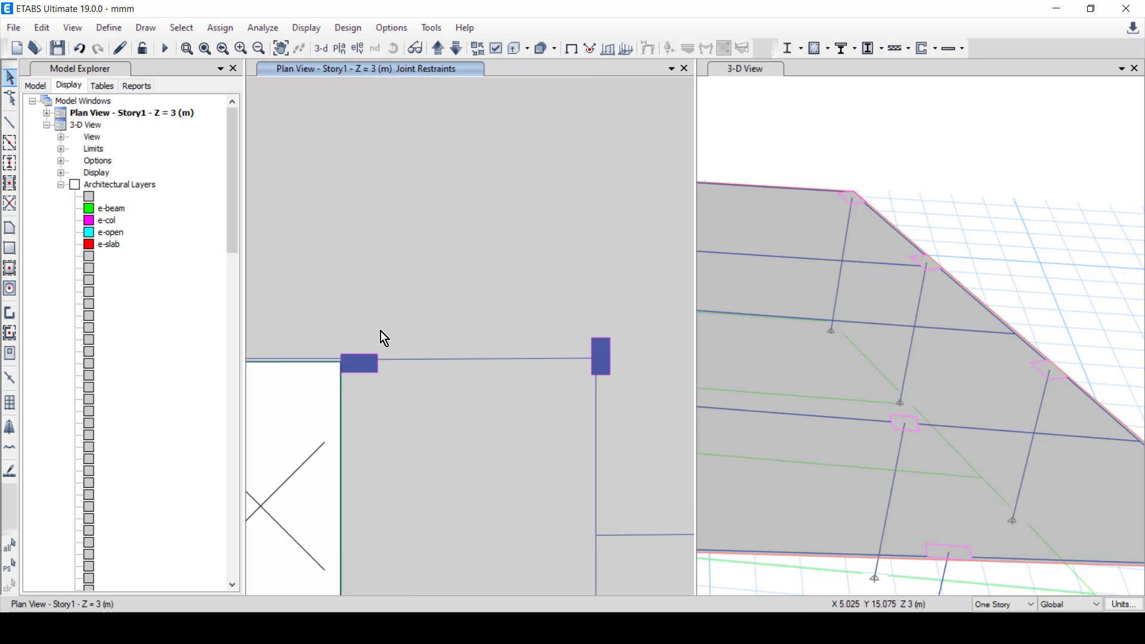
{"action": "scroll", "coordinate": [383, 338], "scroll_direction": "down", "scroll_amount": 2}
{"action": "scroll", "coordinate": [416, 156], "scroll_direction": "up", "scroll_amount": 2}
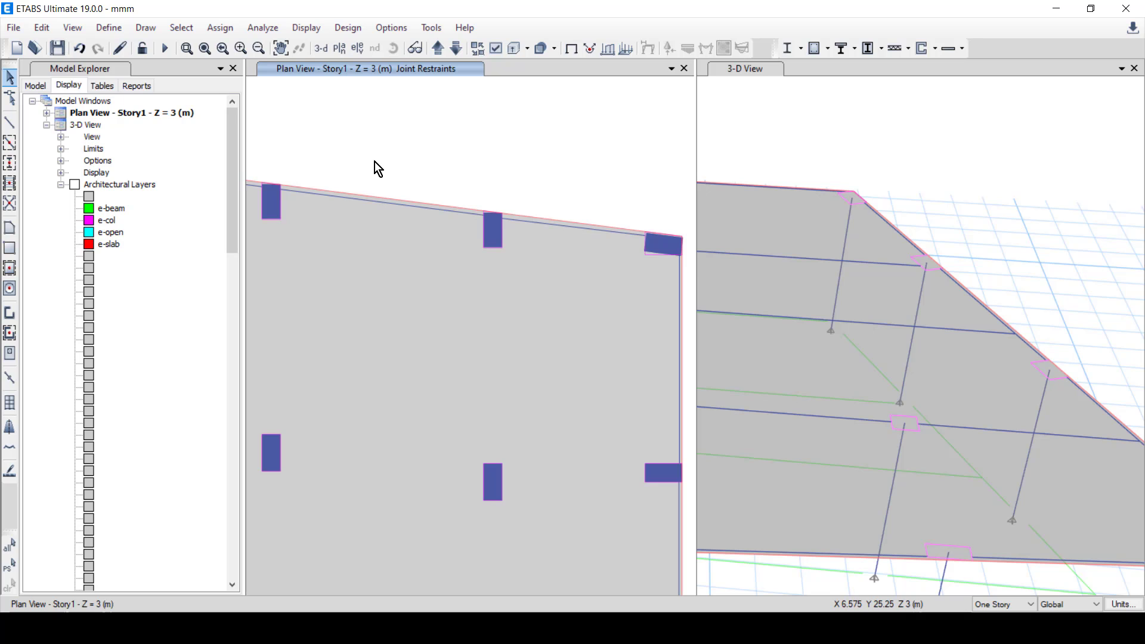
- Save the model and bring the whole Story1 plan back into view
{"action": "left_click", "coordinate": [58, 49]}
{"action": "scroll", "coordinate": [500, 213], "scroll_direction": "down", "scroll_amount": 2}
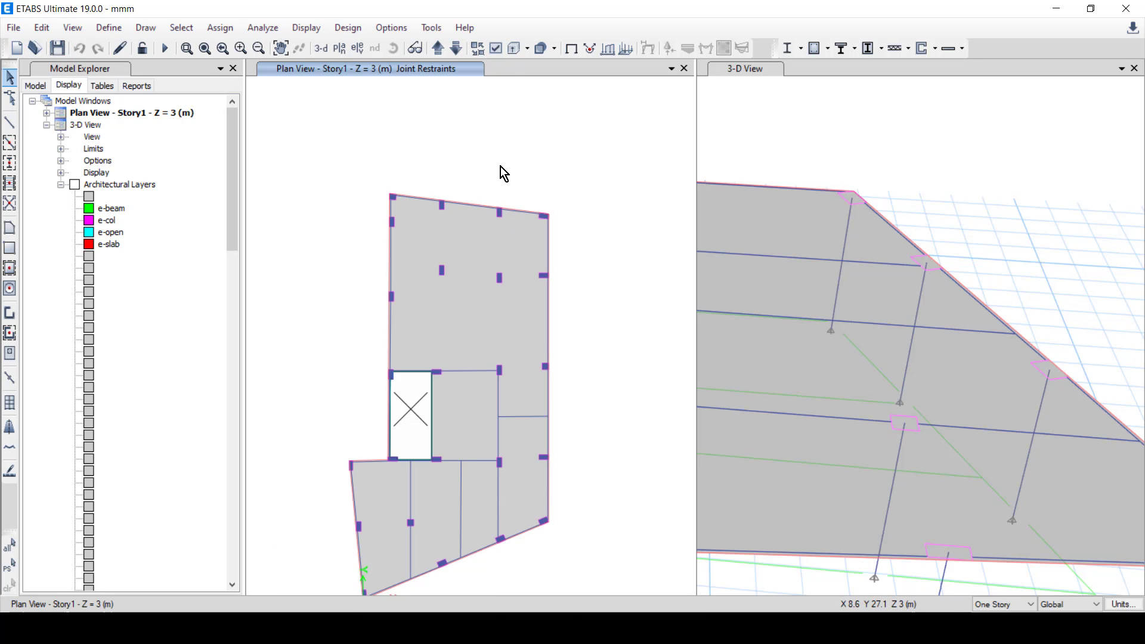
{"action": "scroll", "coordinate": [499, 166], "scroll_direction": "down", "scroll_amount": 2}
{"action": "scroll", "coordinate": [495, 199], "scroll_direction": "up", "scroll_amount": 2}
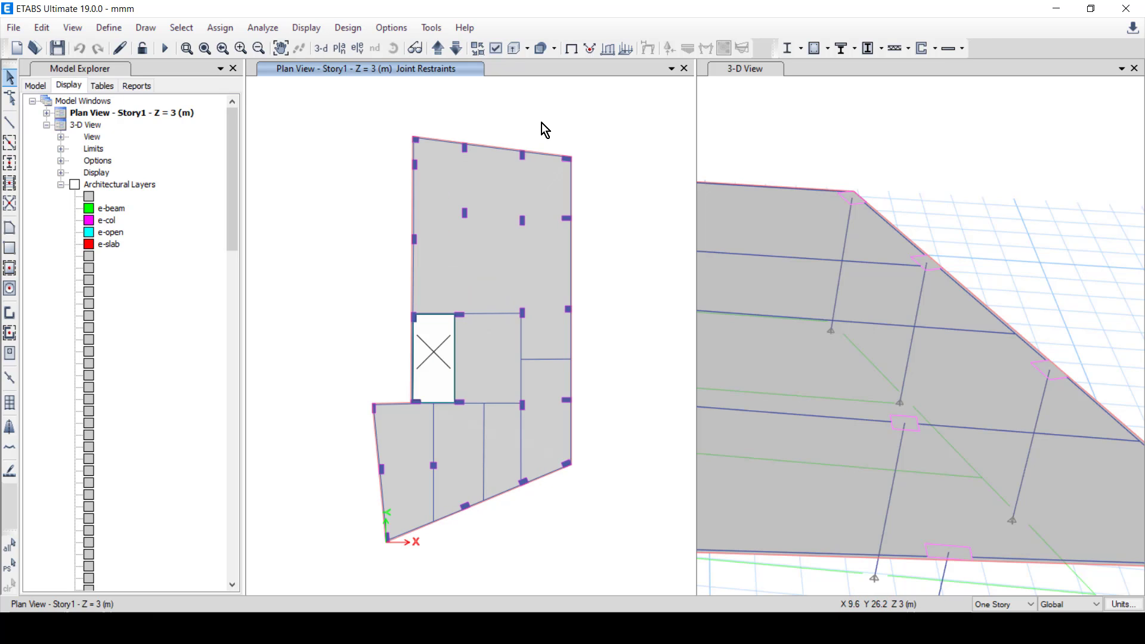